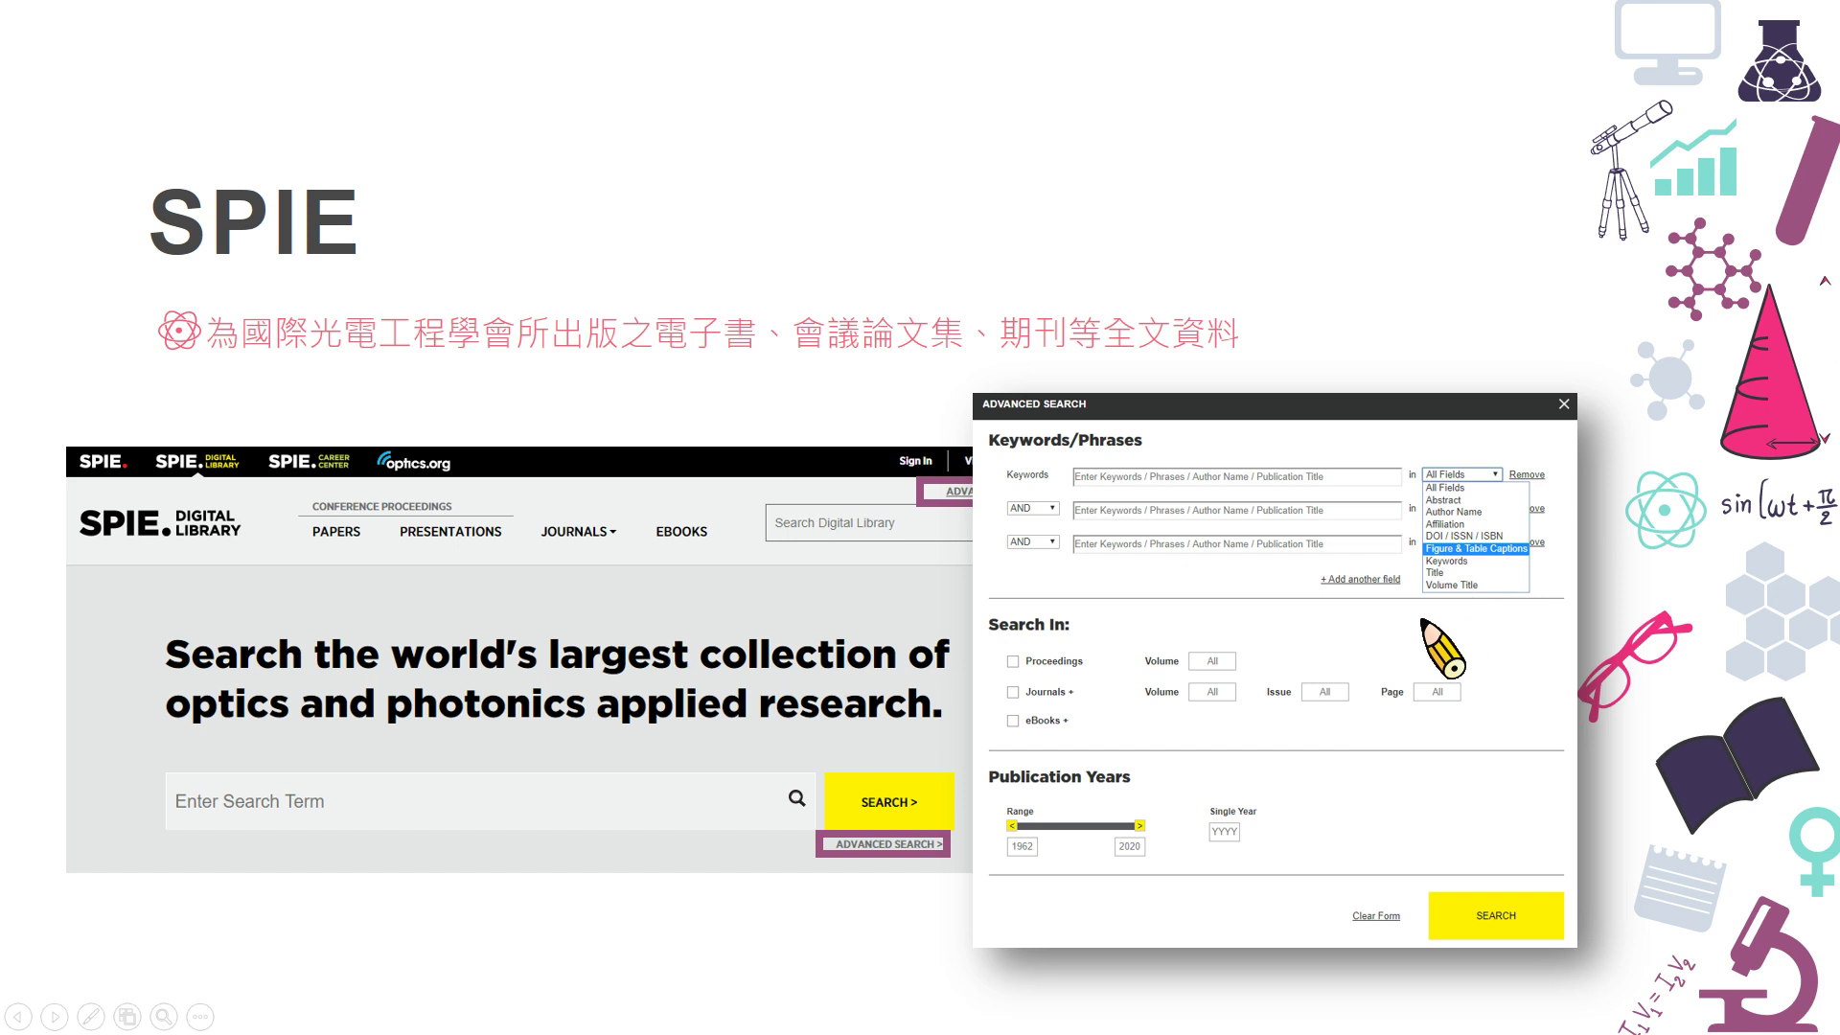
pyautogui.press('Right')
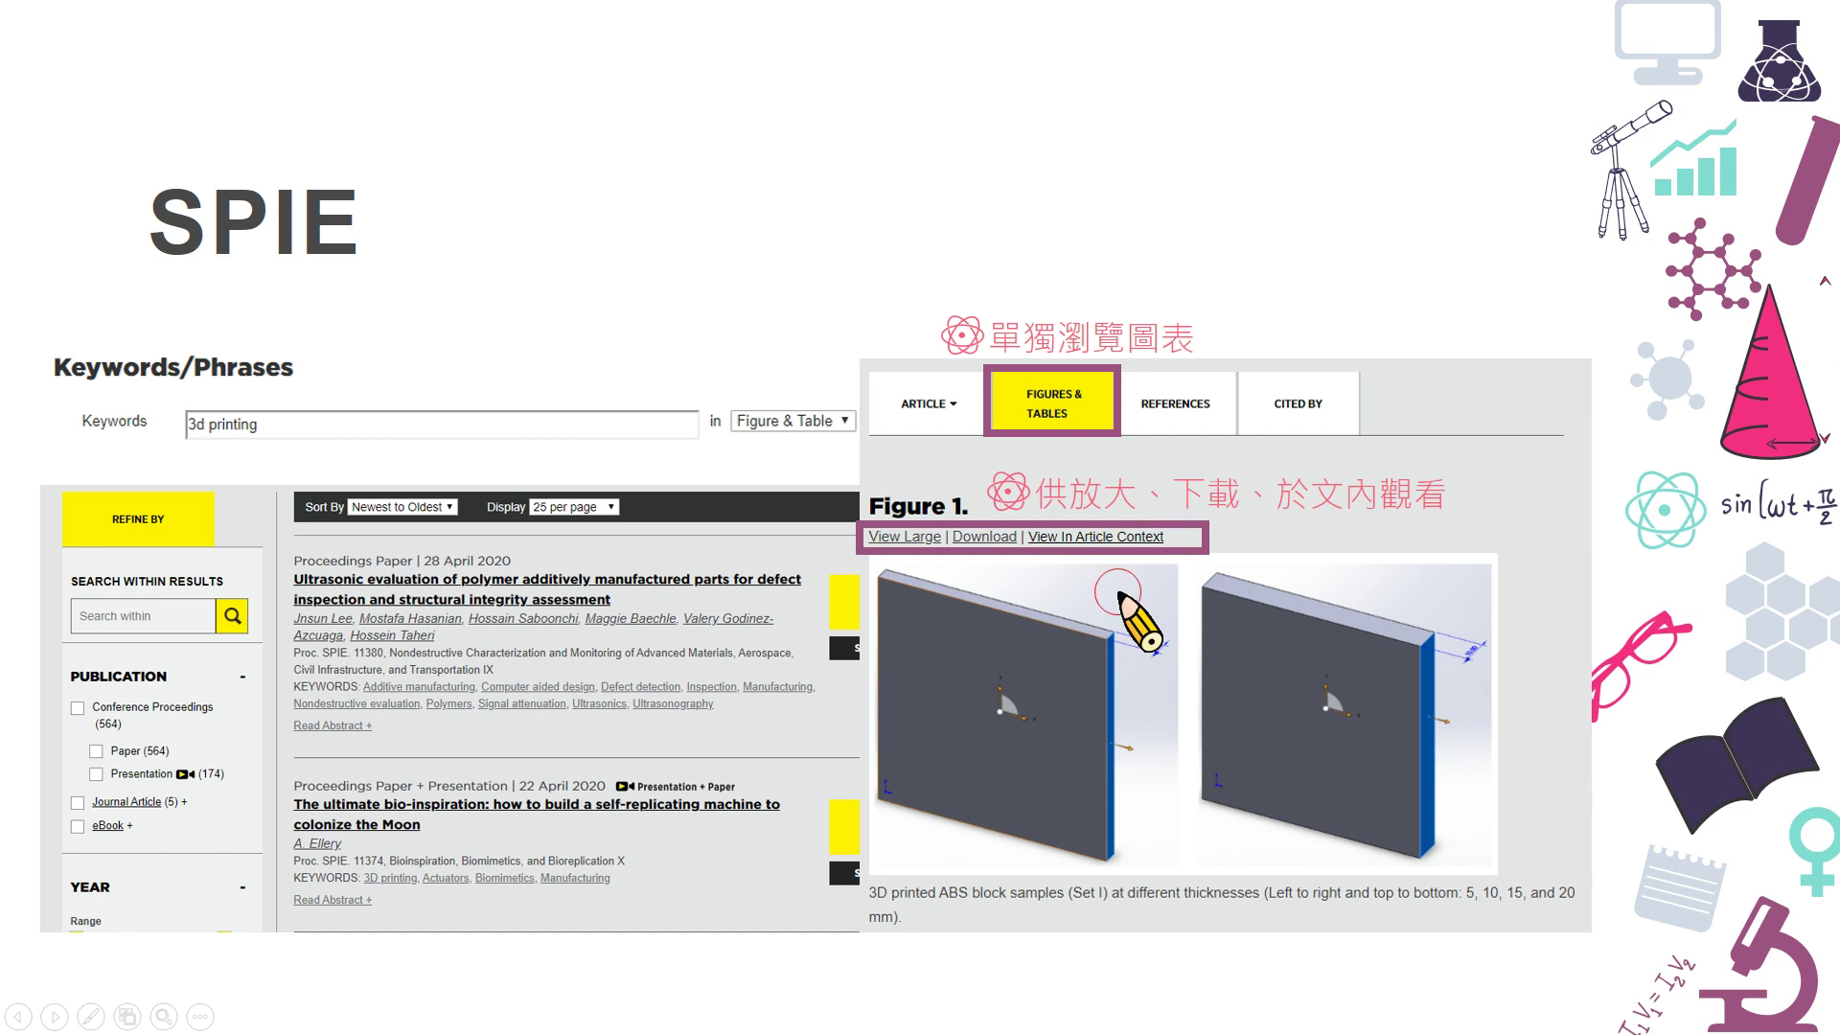
pyautogui.press('Right')
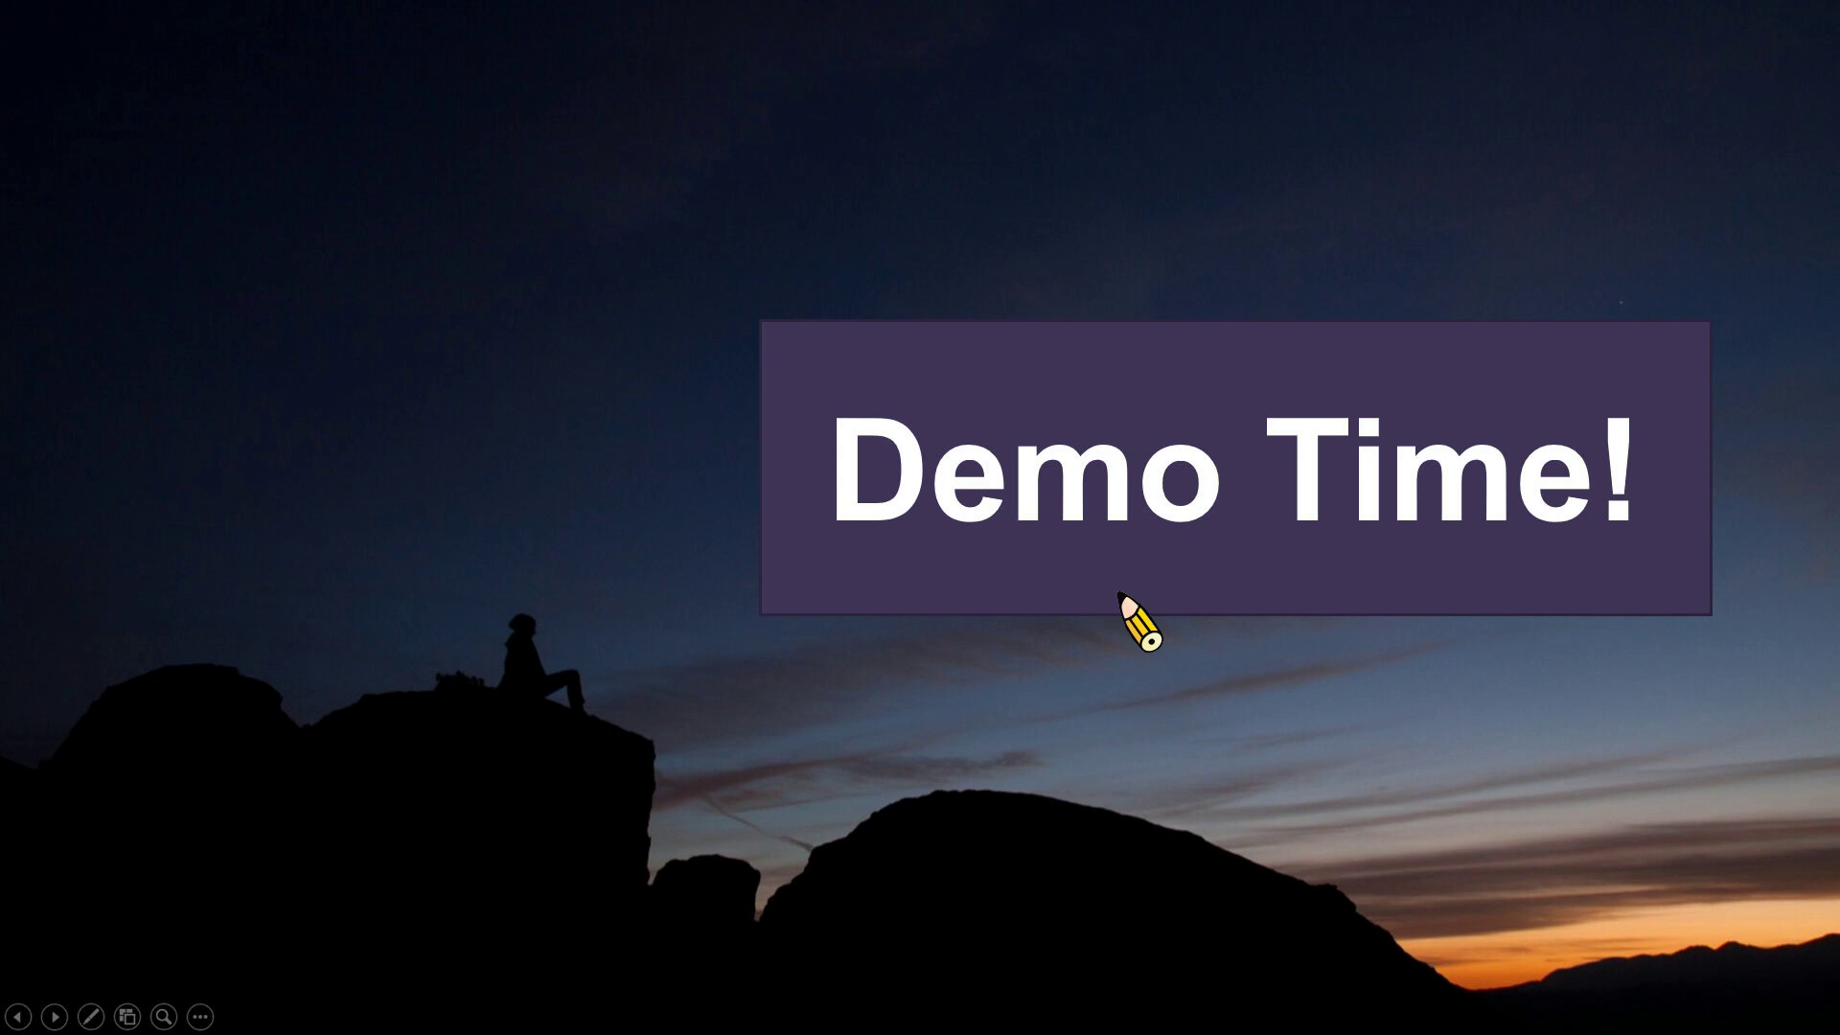
# Step: Switch to the browser and enter "proquest" in the library homepage's database search
pyautogui.hotkey('alt', 'Tab')
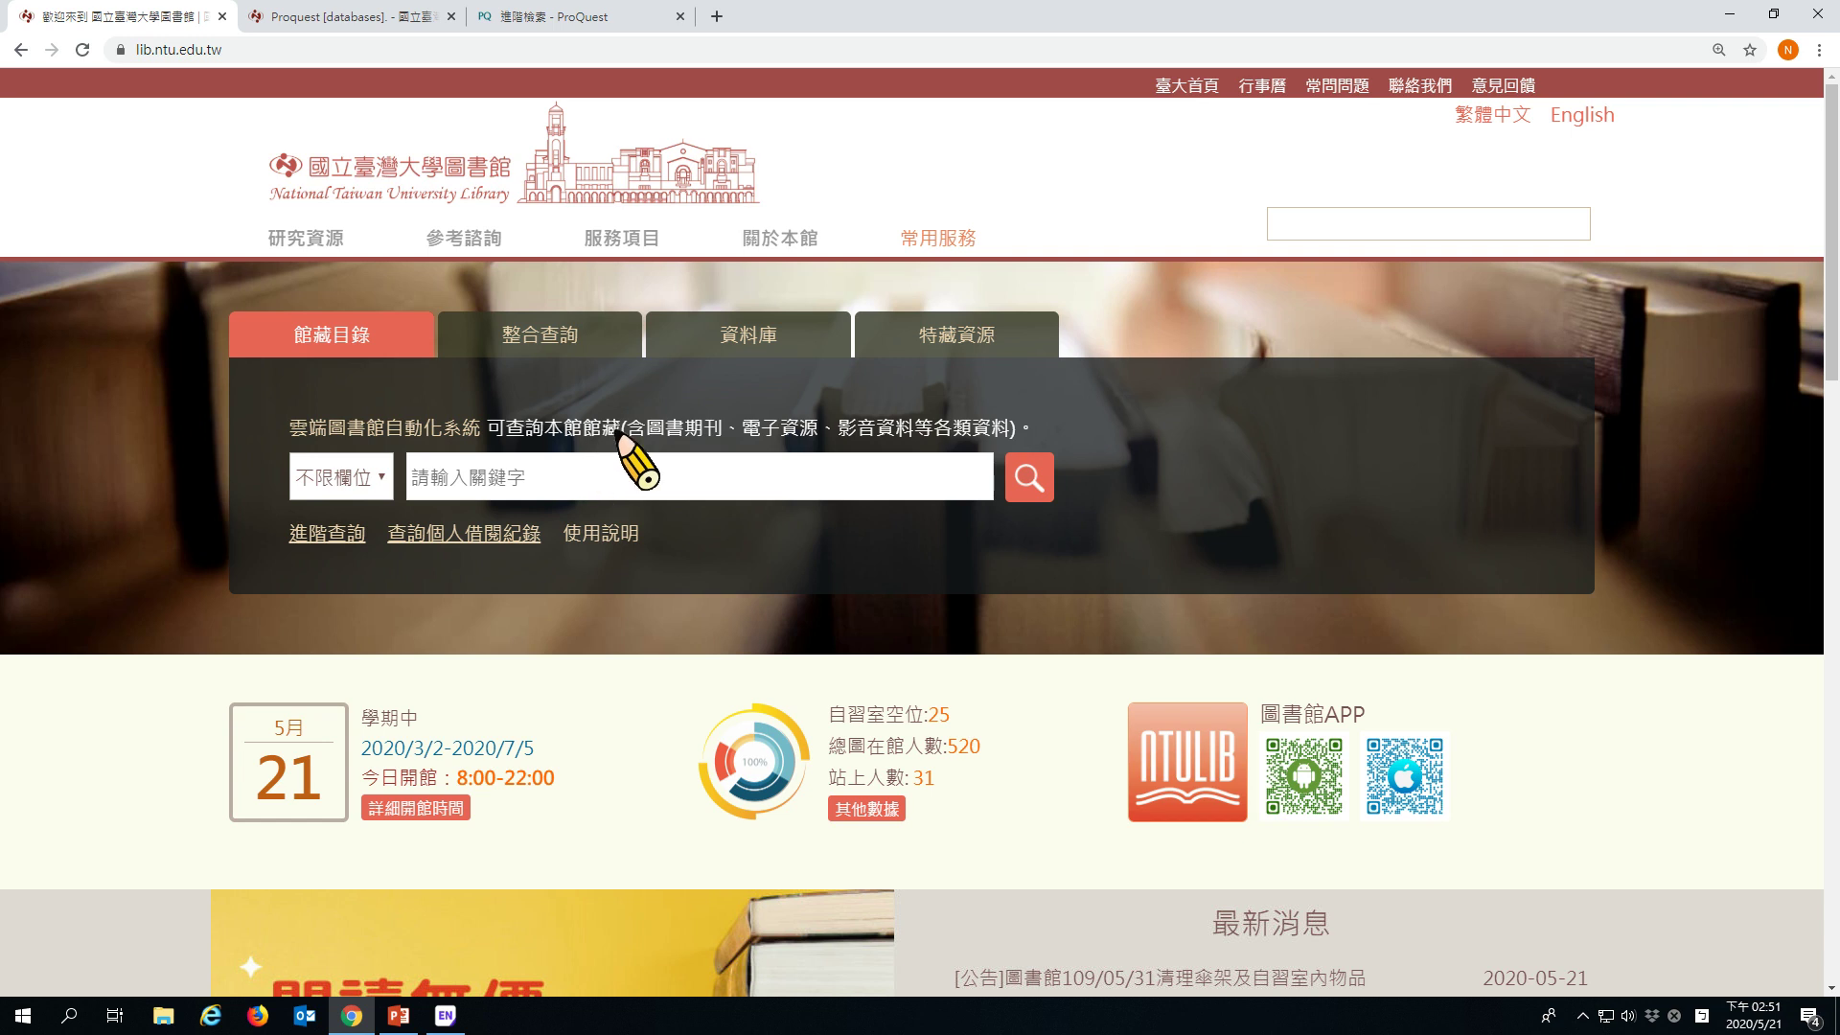
pyautogui.click(767, 337)
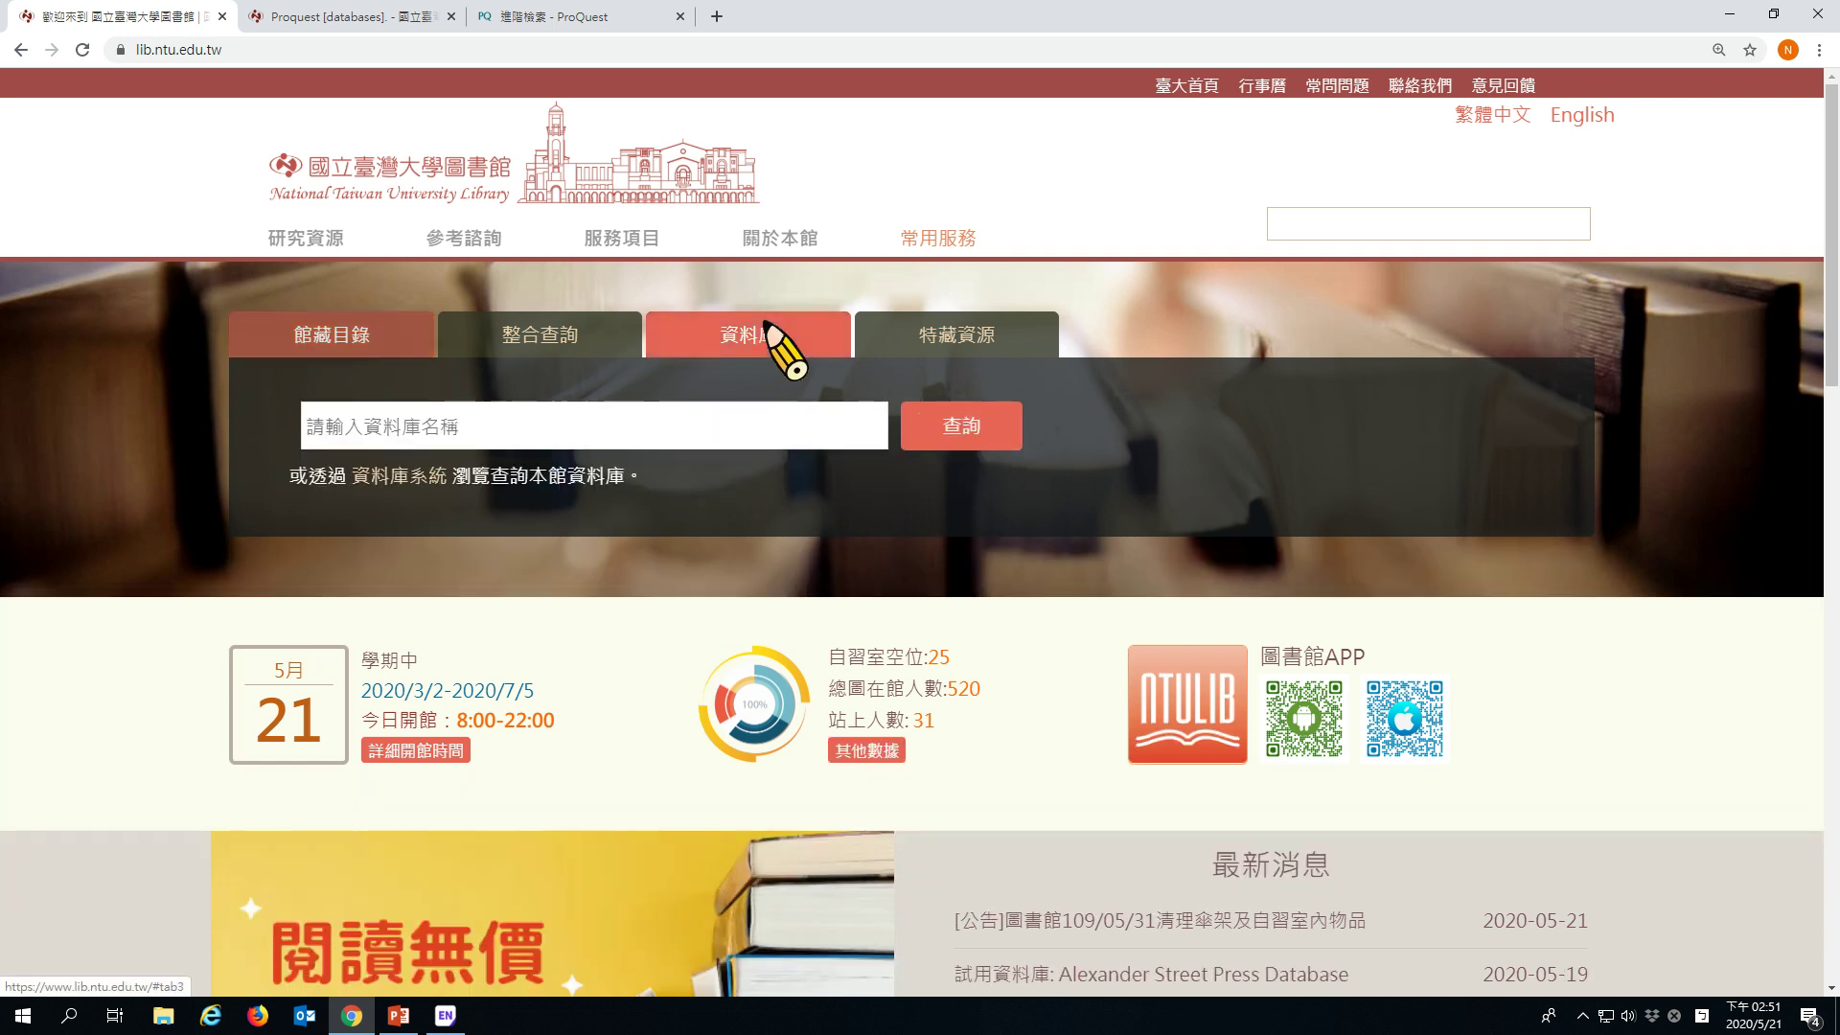
pyautogui.click(368, 424)
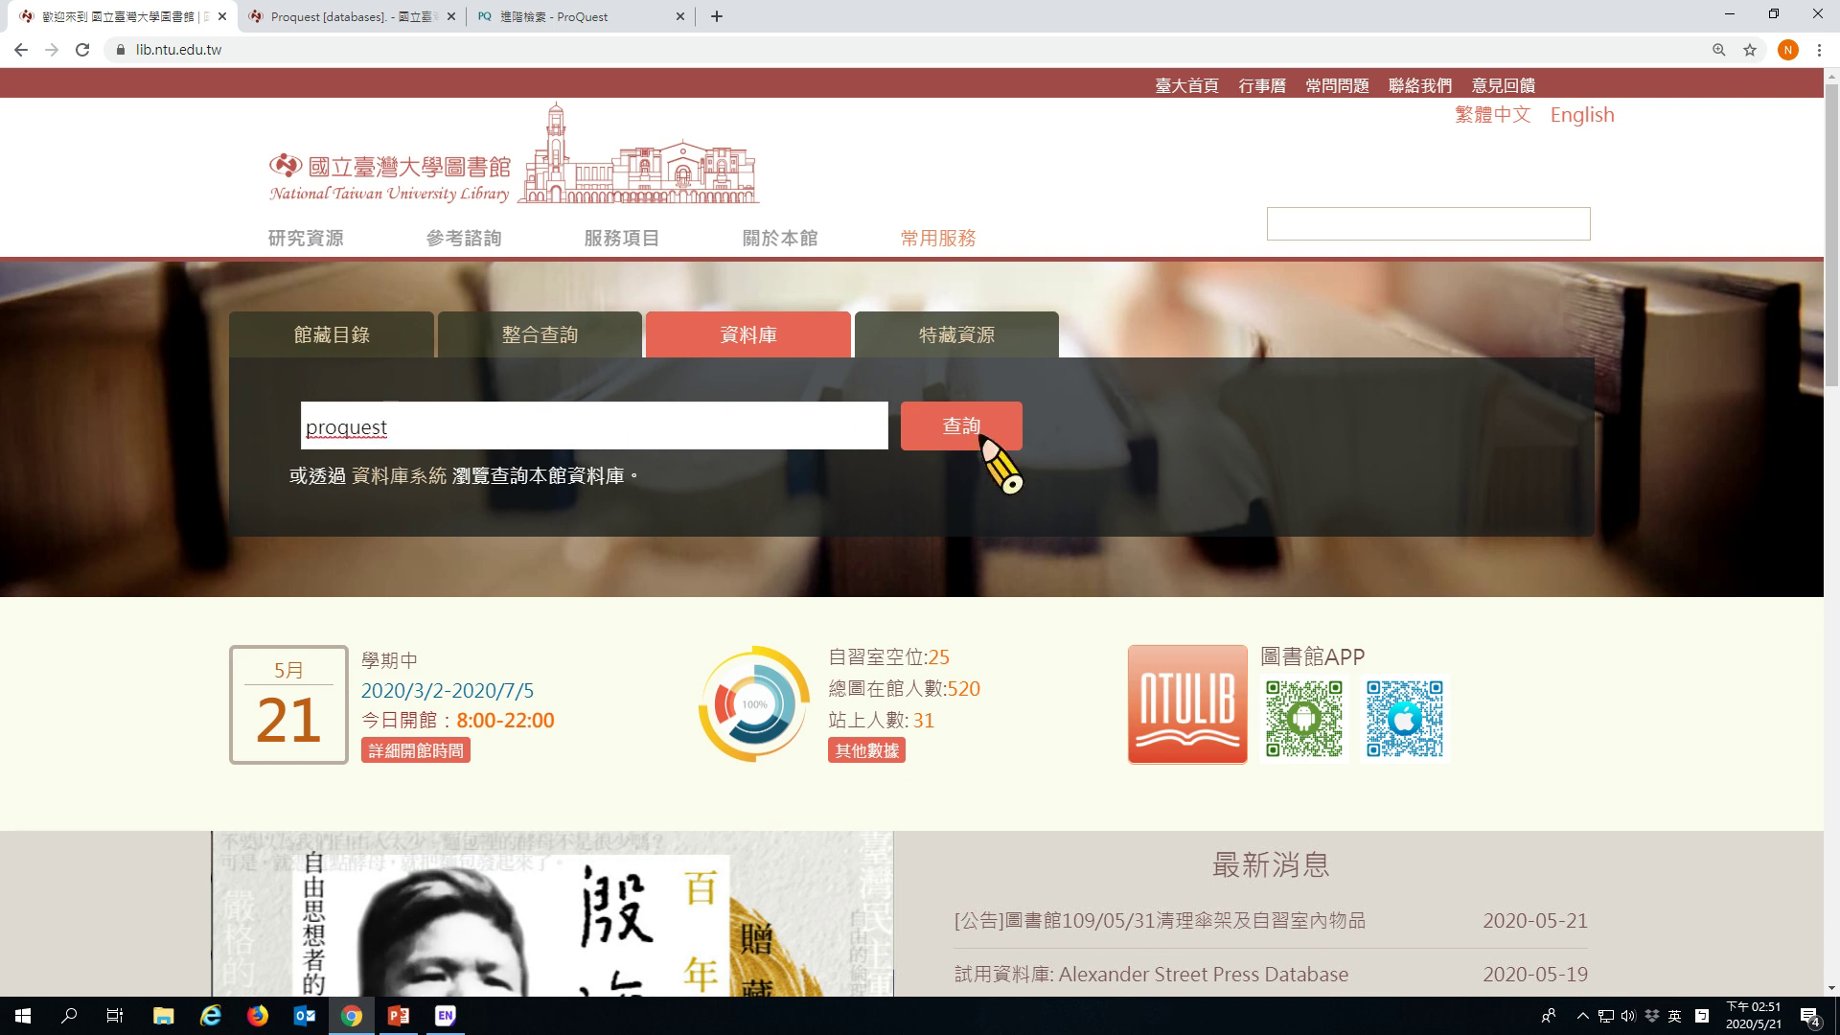
# Step: Open ProQuest's advanced search page through the full-text link in the library's Proquest [databases] record
pyautogui.click(361, 19)
pyautogui.scroll(3, 421, 268)
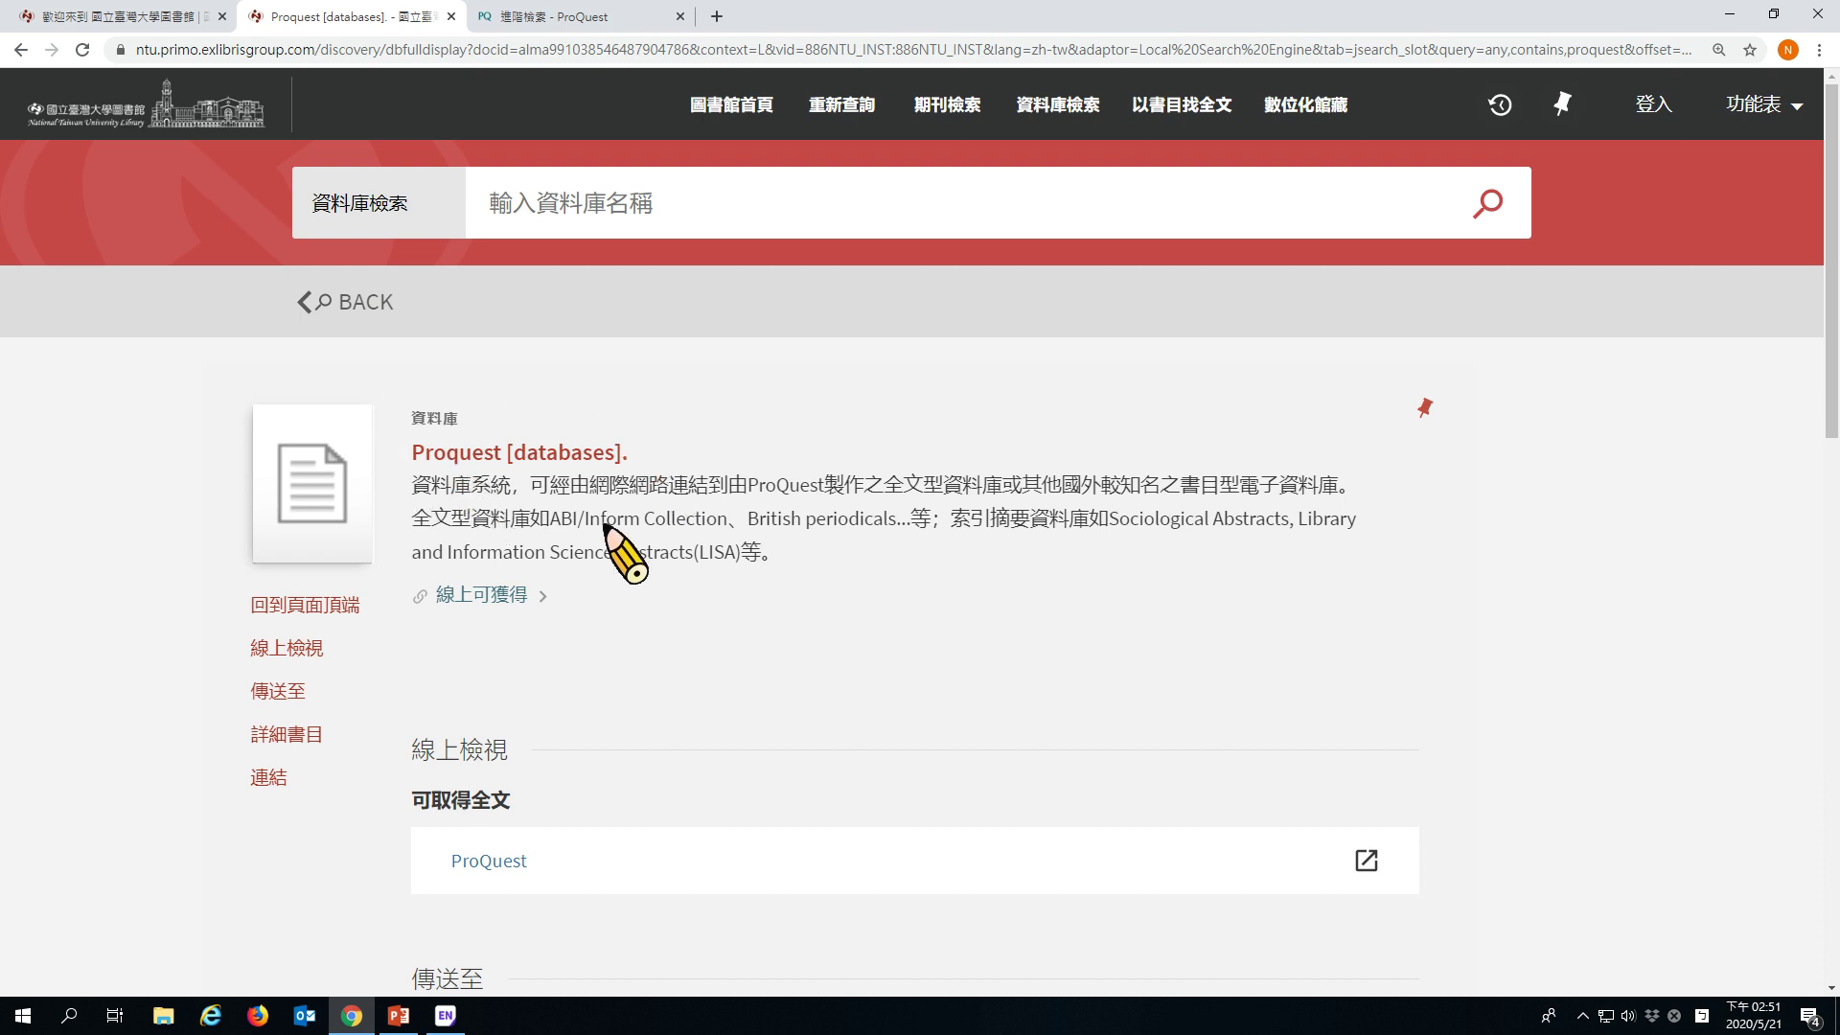
pyautogui.scroll(-2, 616, 571)
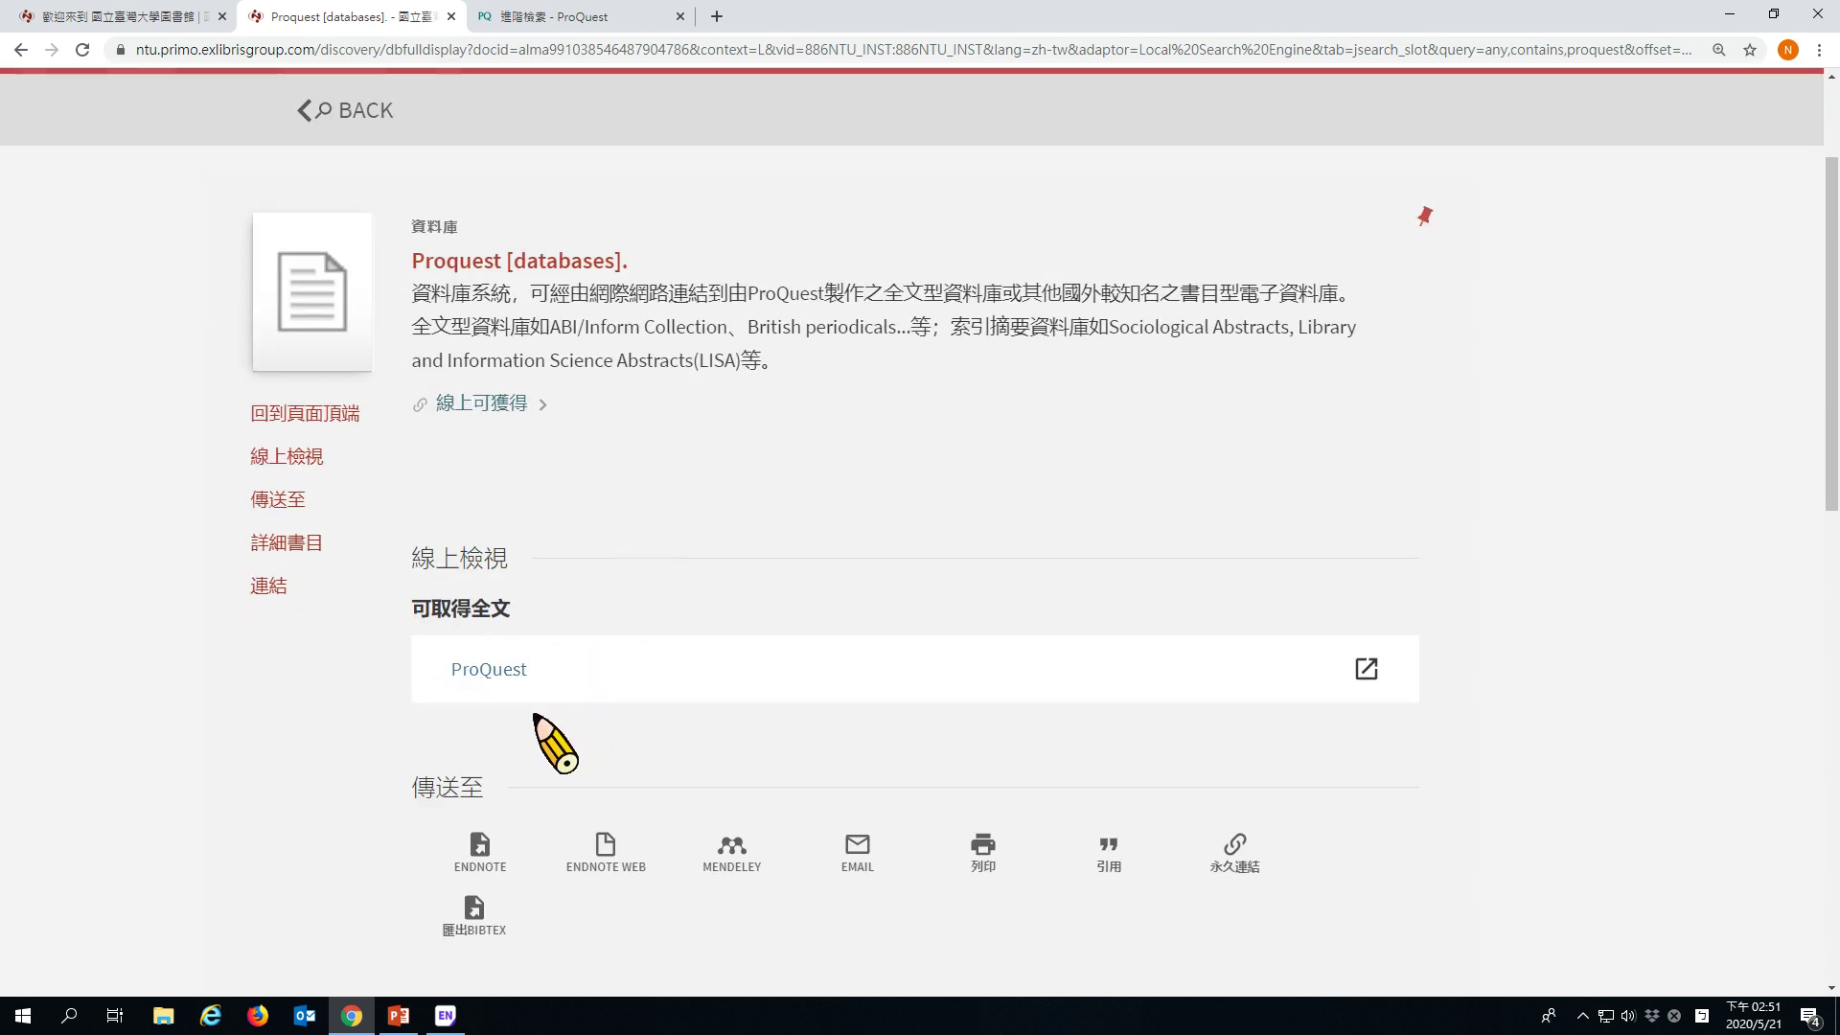
pyautogui.click(499, 677)
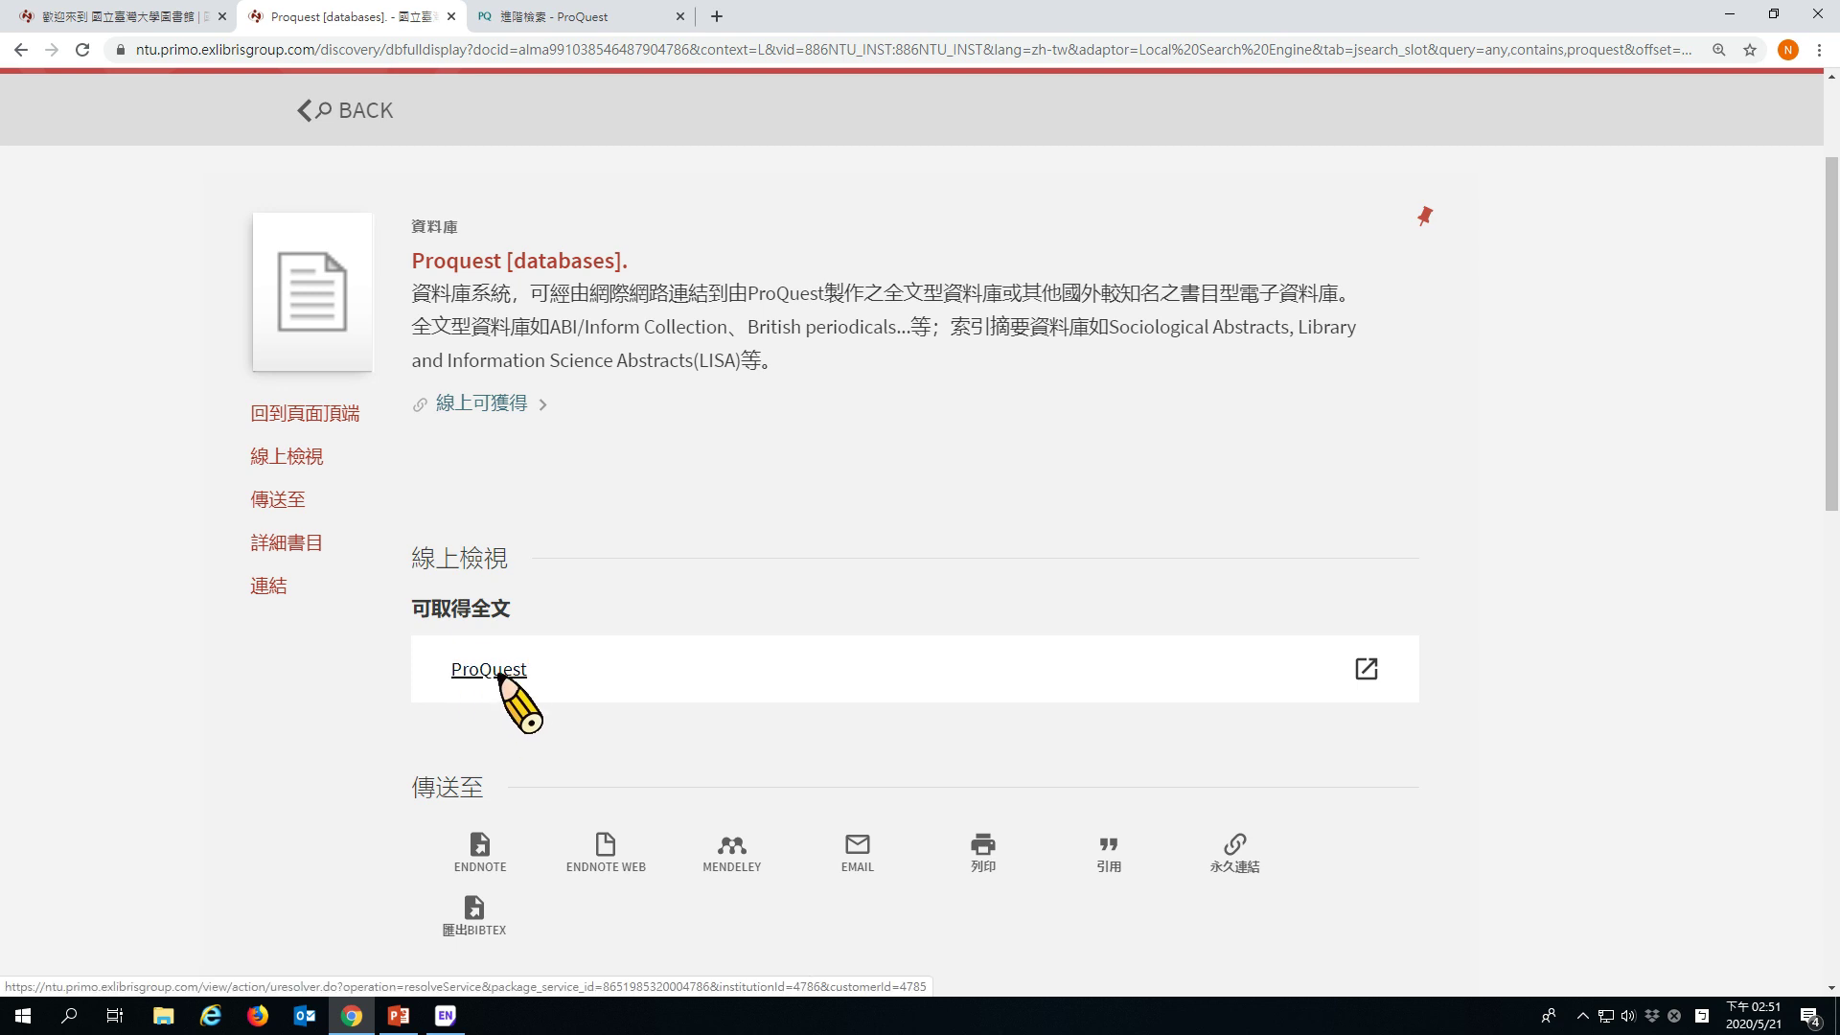
pyautogui.click(618, 17)
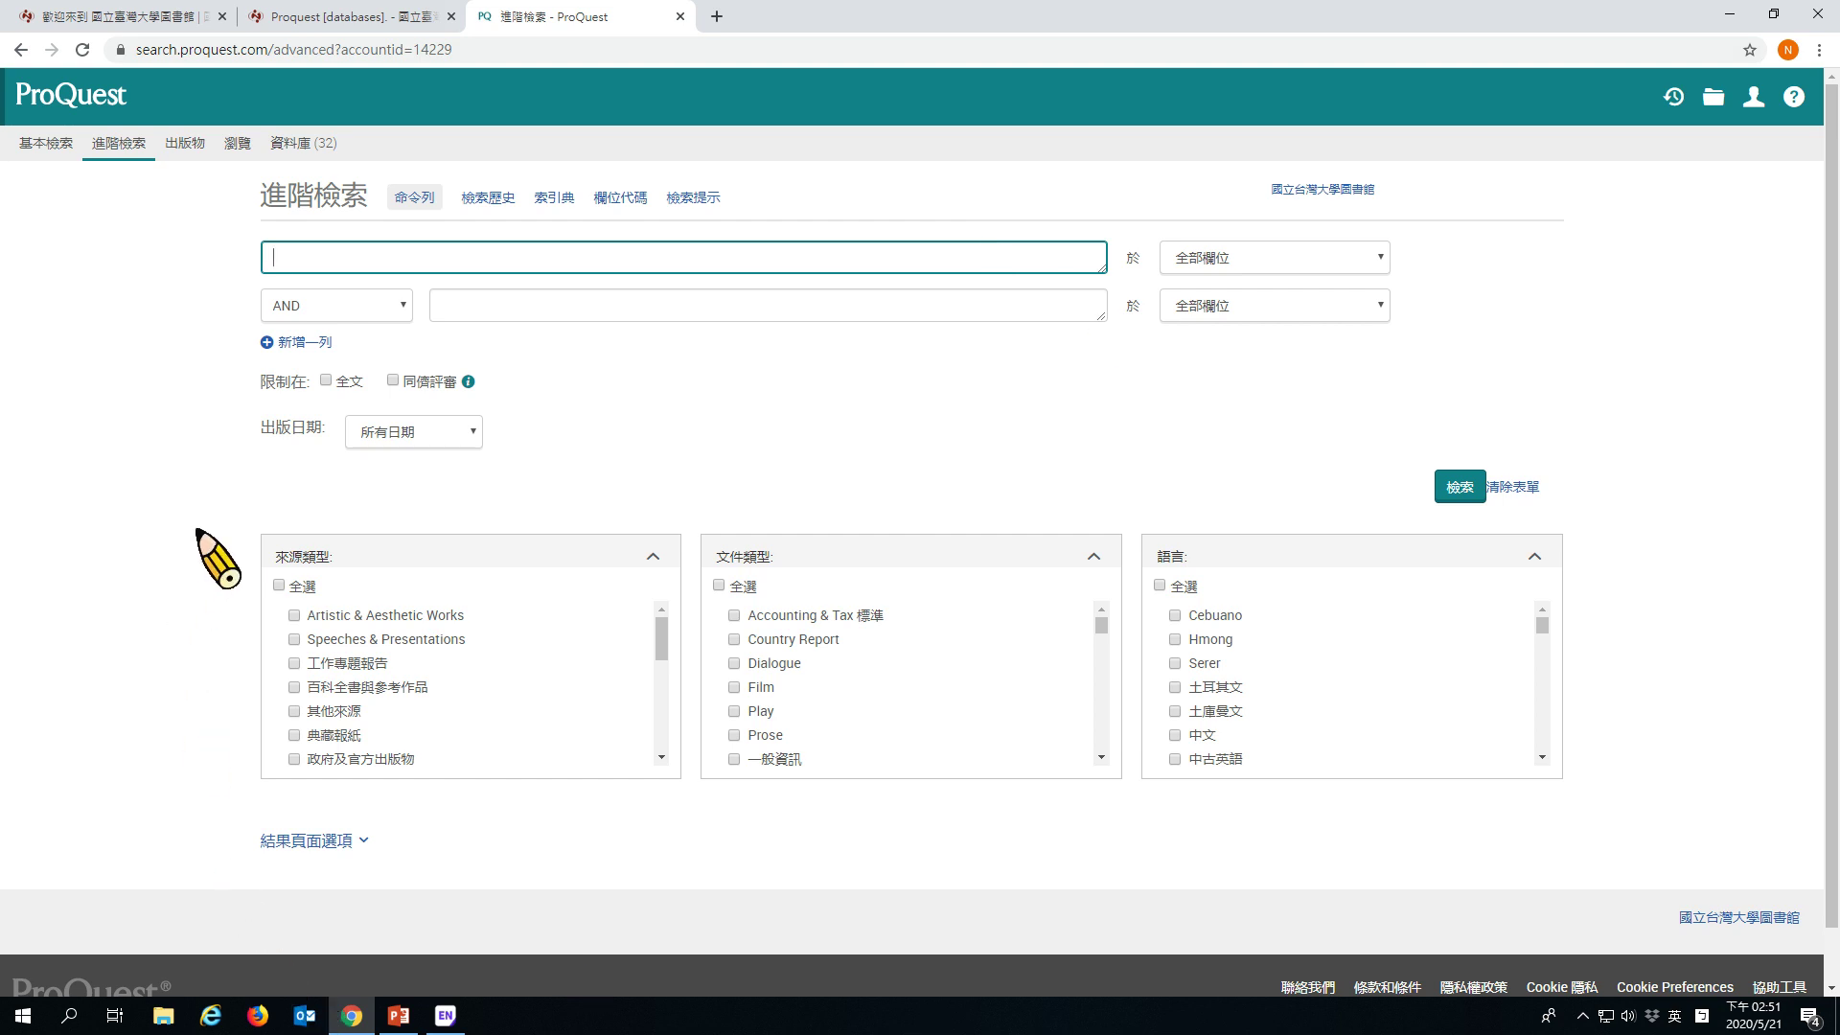
# Step: Switch ProQuest from advanced to command line search and run the query TI(covid-19) AND CAP(taiwan)
pyautogui.click(1366, 267)
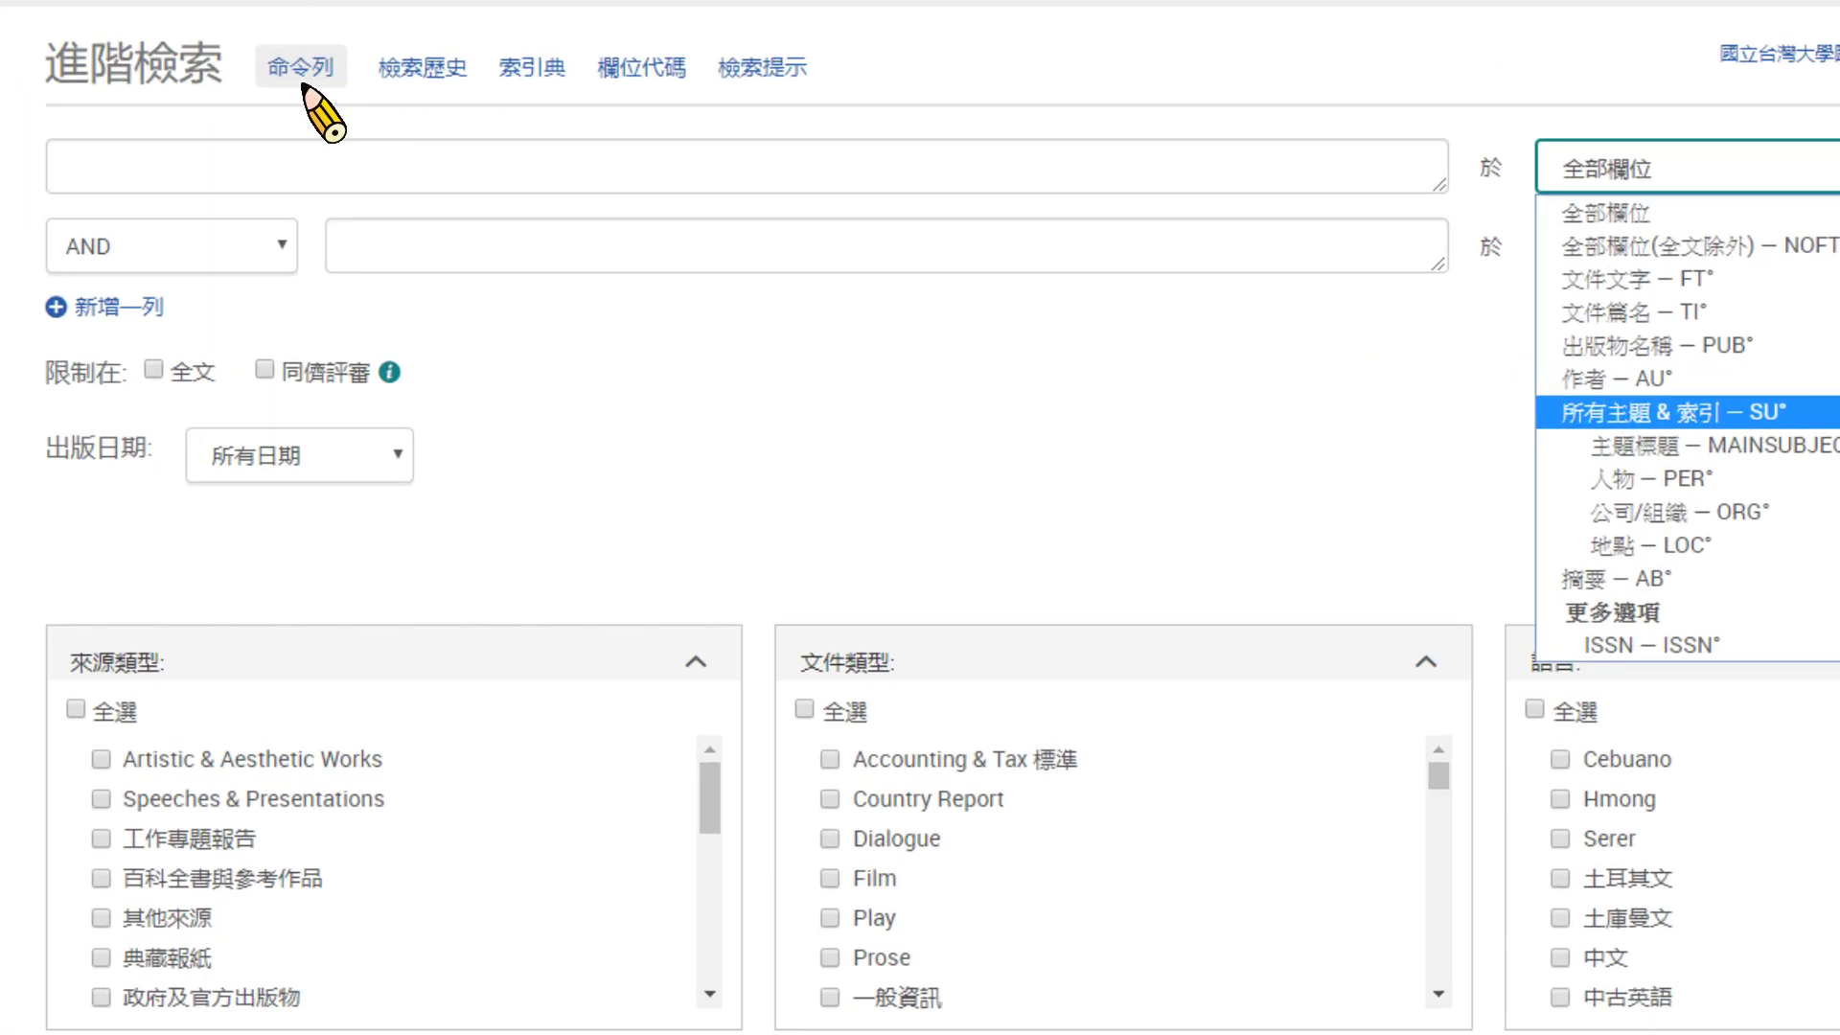
pyautogui.click(410, 190)
pyautogui.click(409, 190)
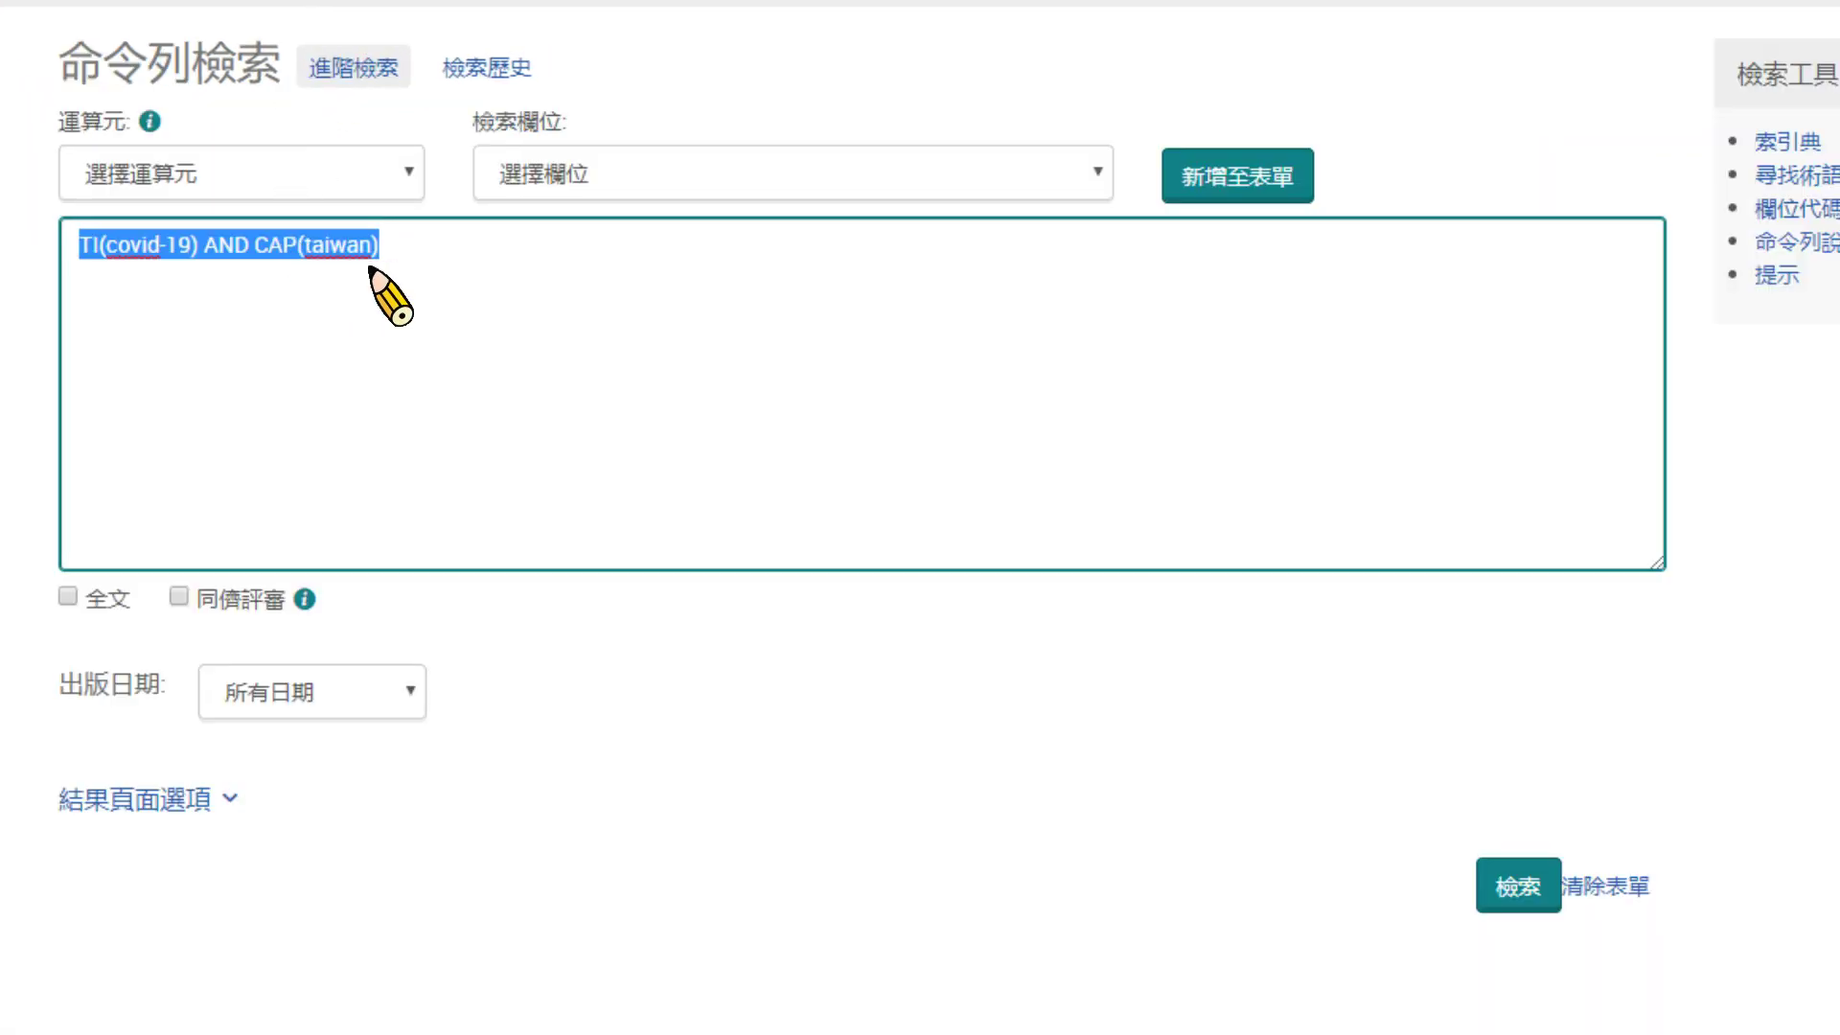
pyautogui.click(349, 287)
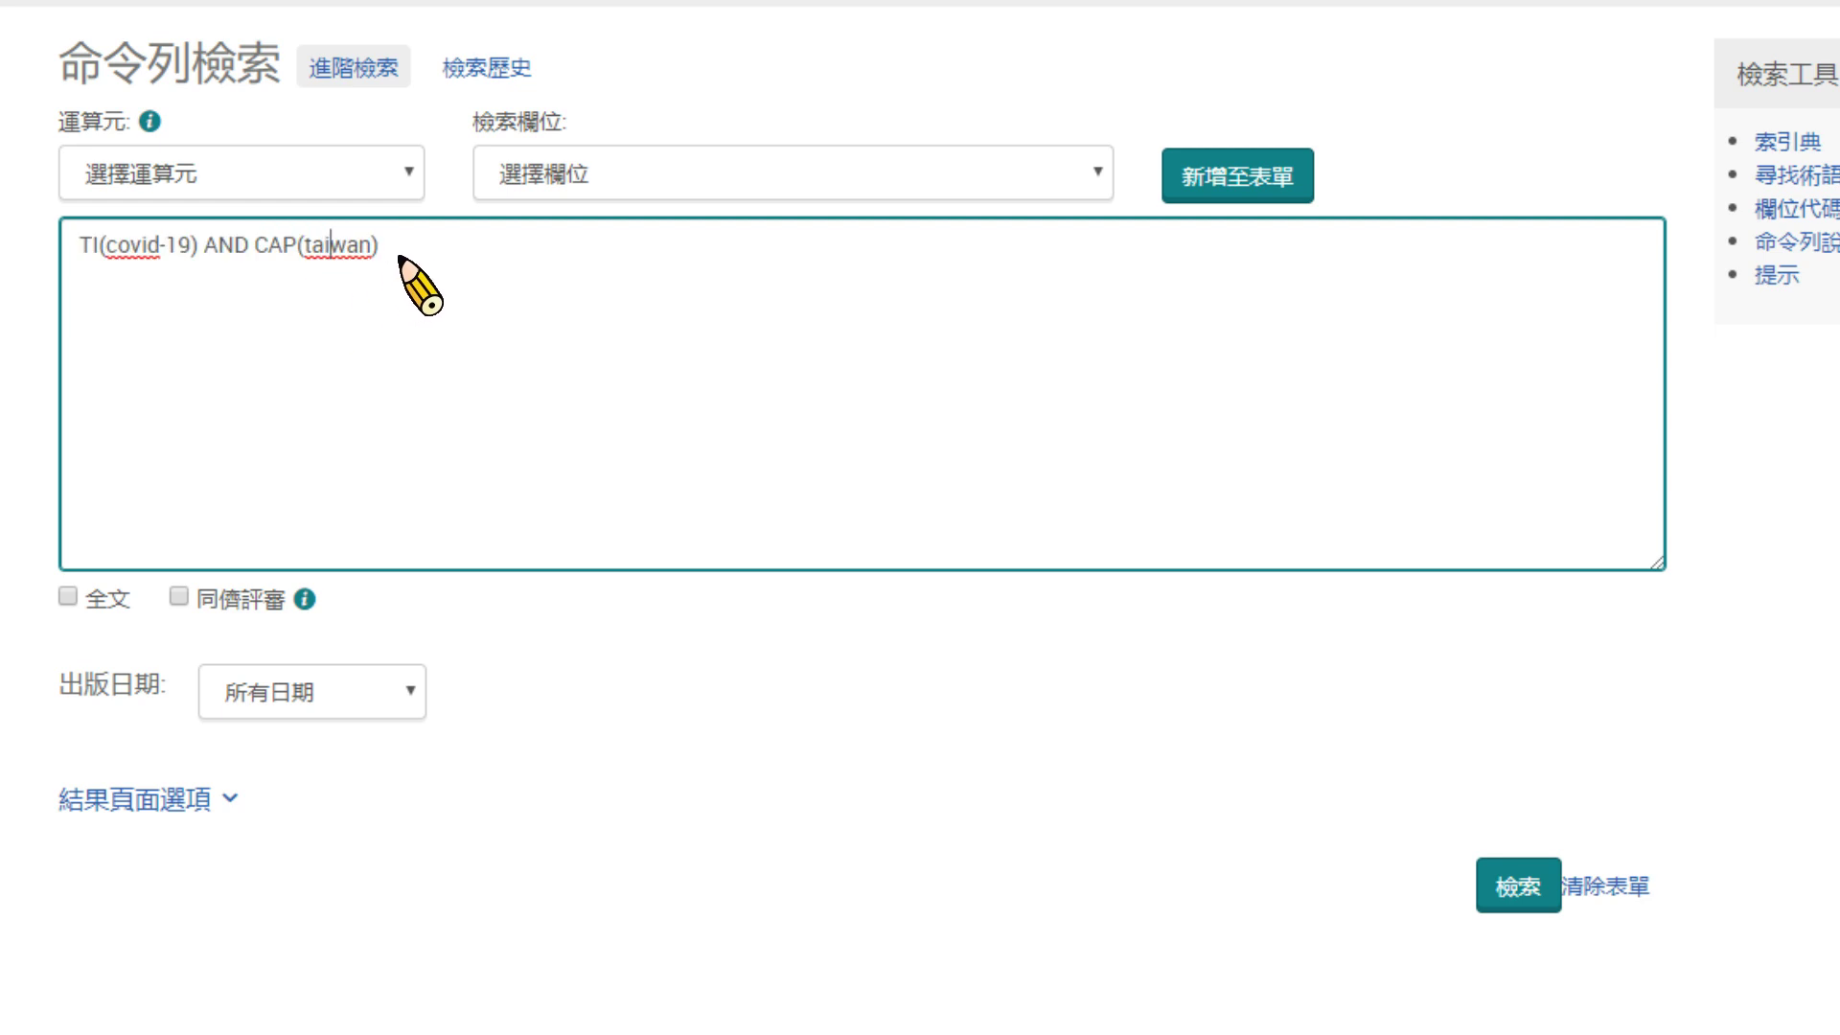
pyautogui.moveTo(380, 248); pyautogui.dragTo(49, 255)
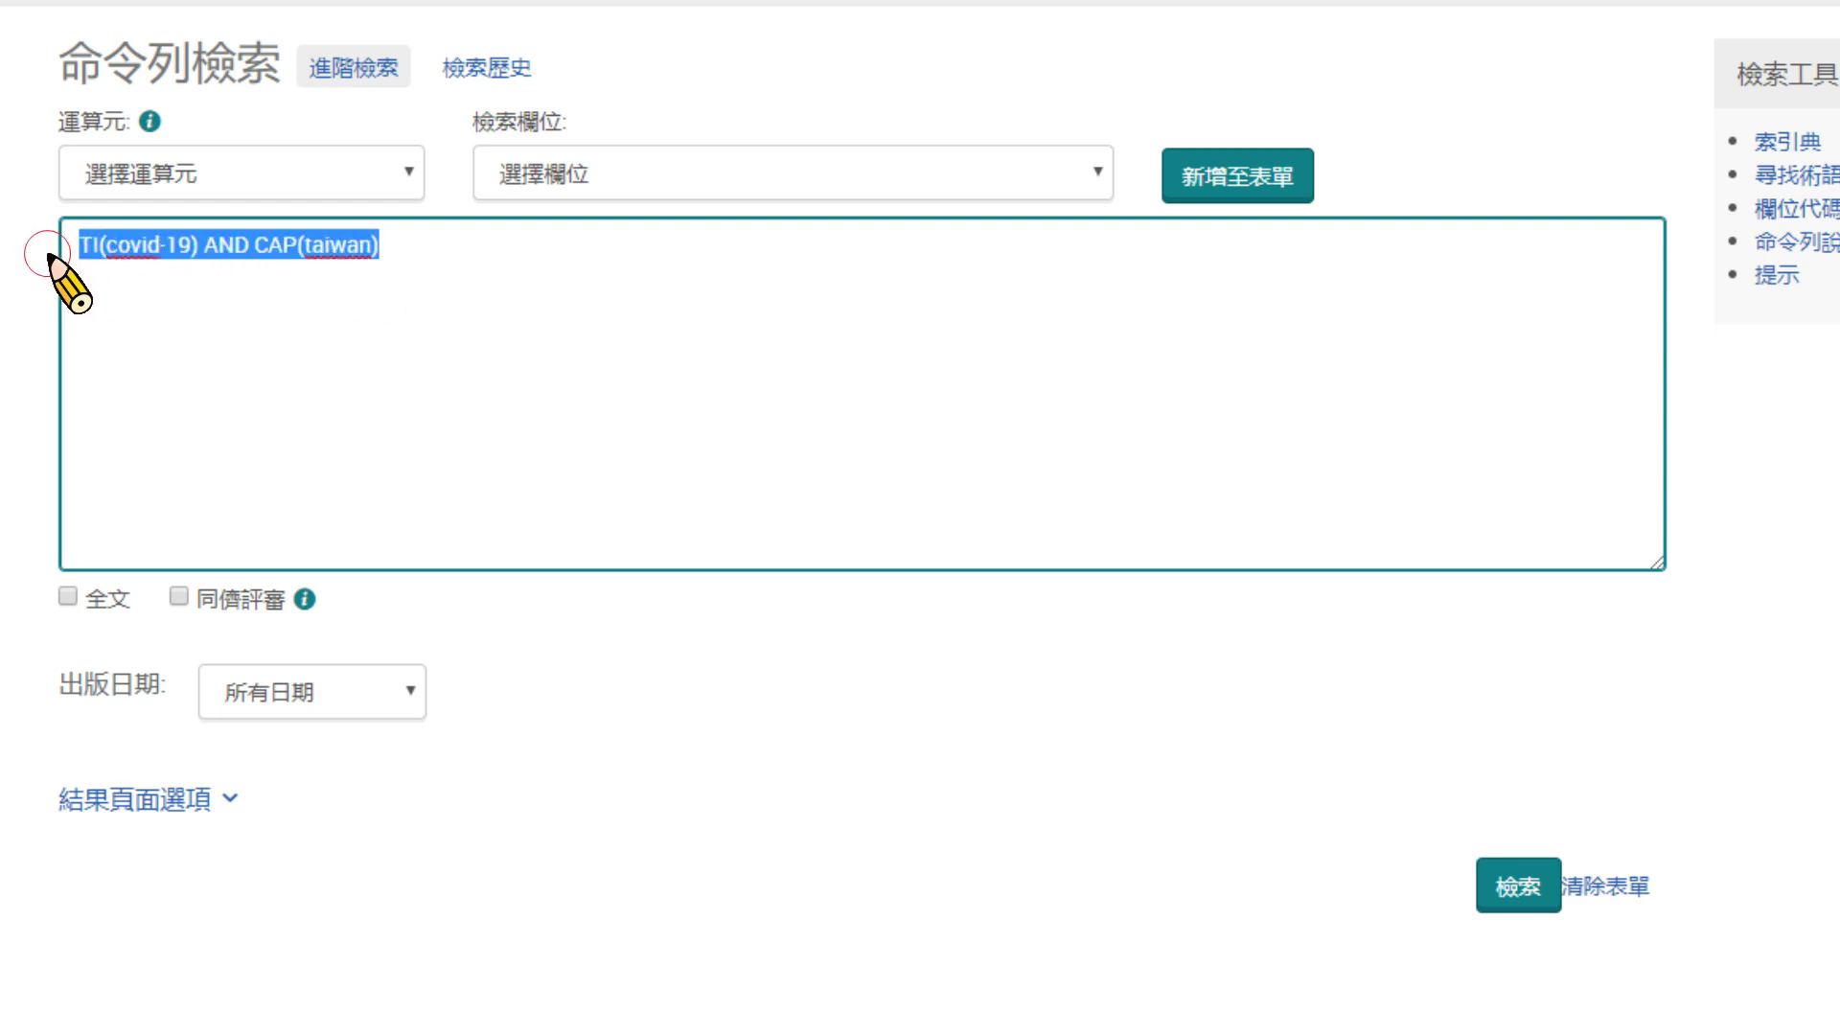
pyautogui.click(316, 354)
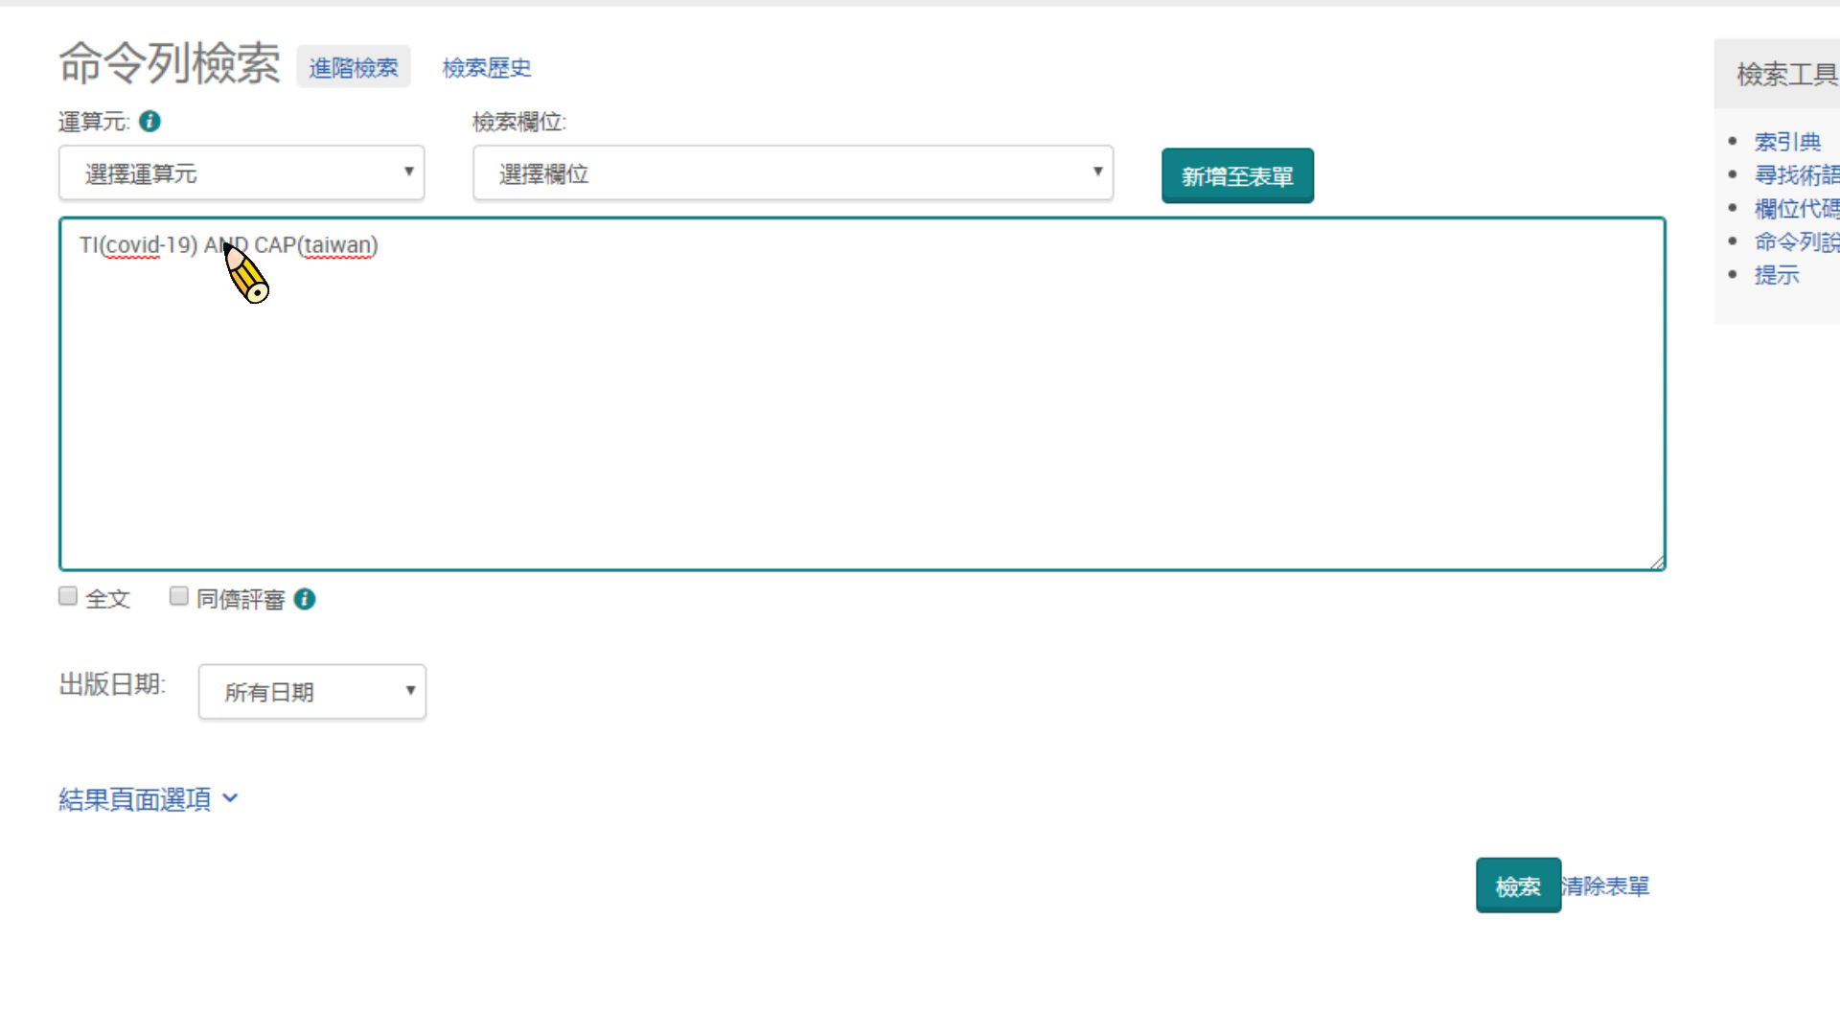
pyautogui.moveTo(427, 251); pyautogui.dragTo(10, 235)
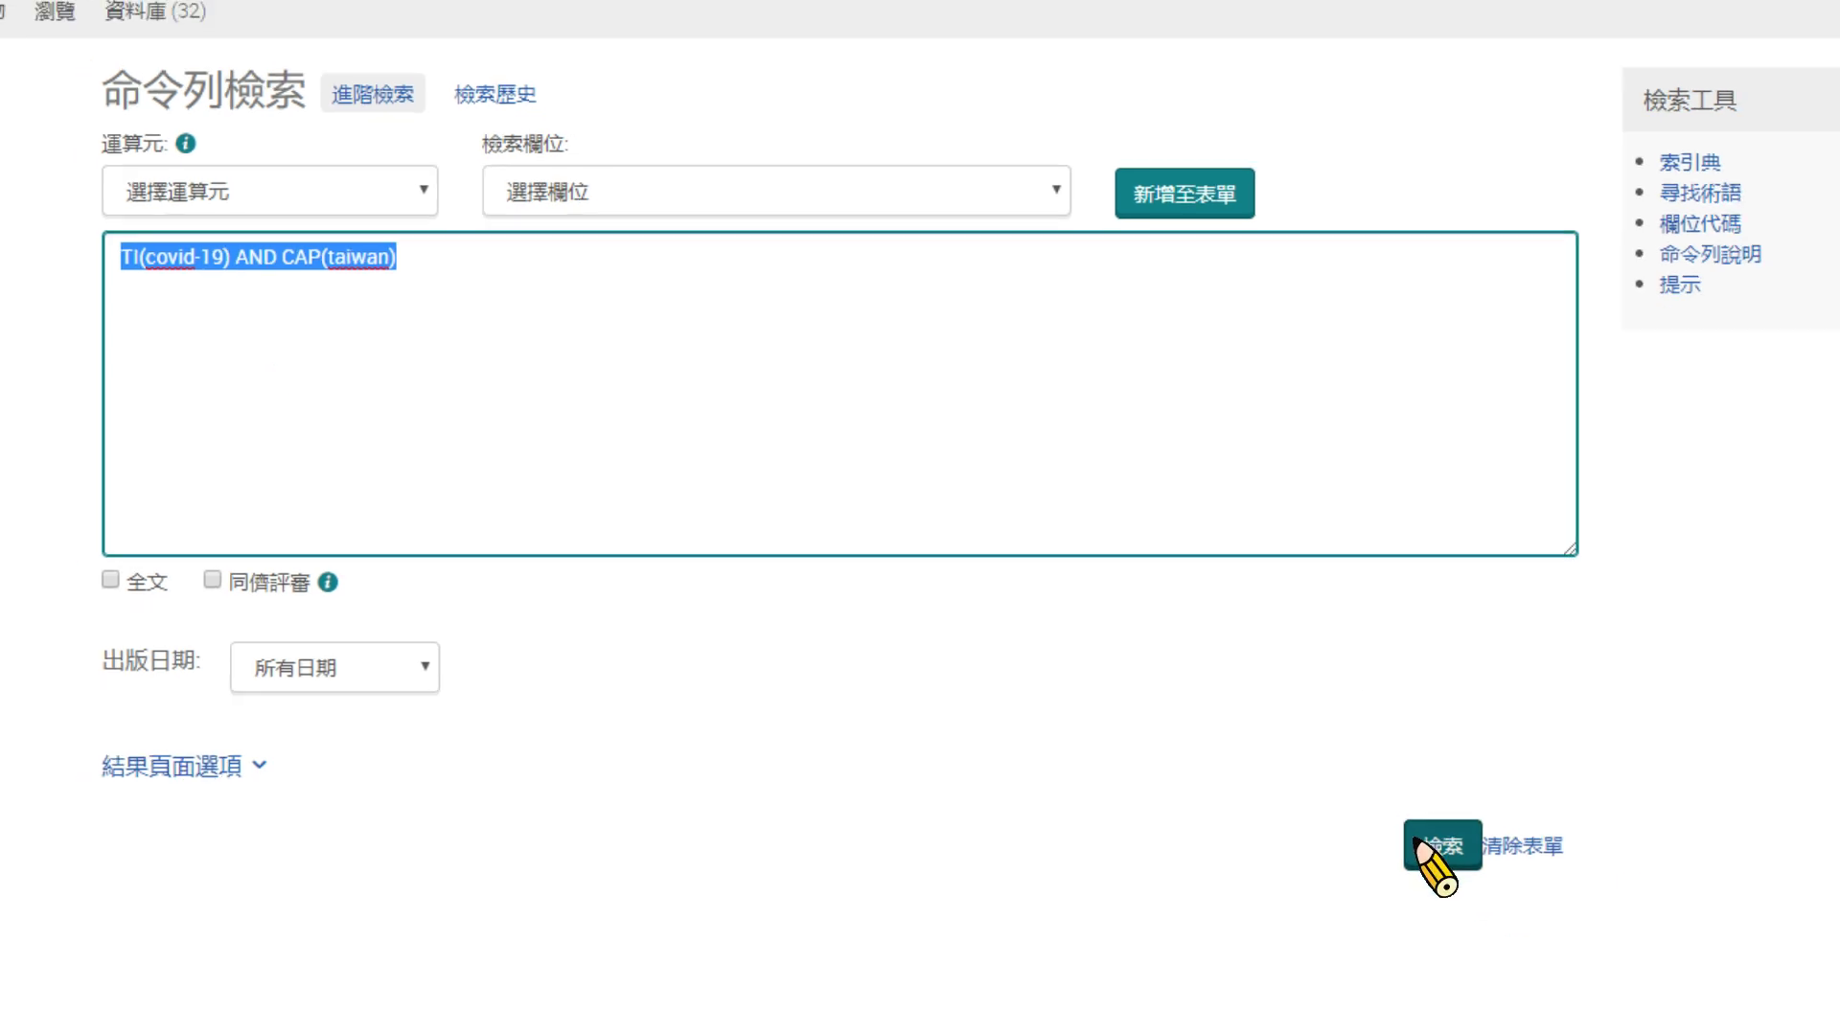
pyautogui.click(1420, 845)
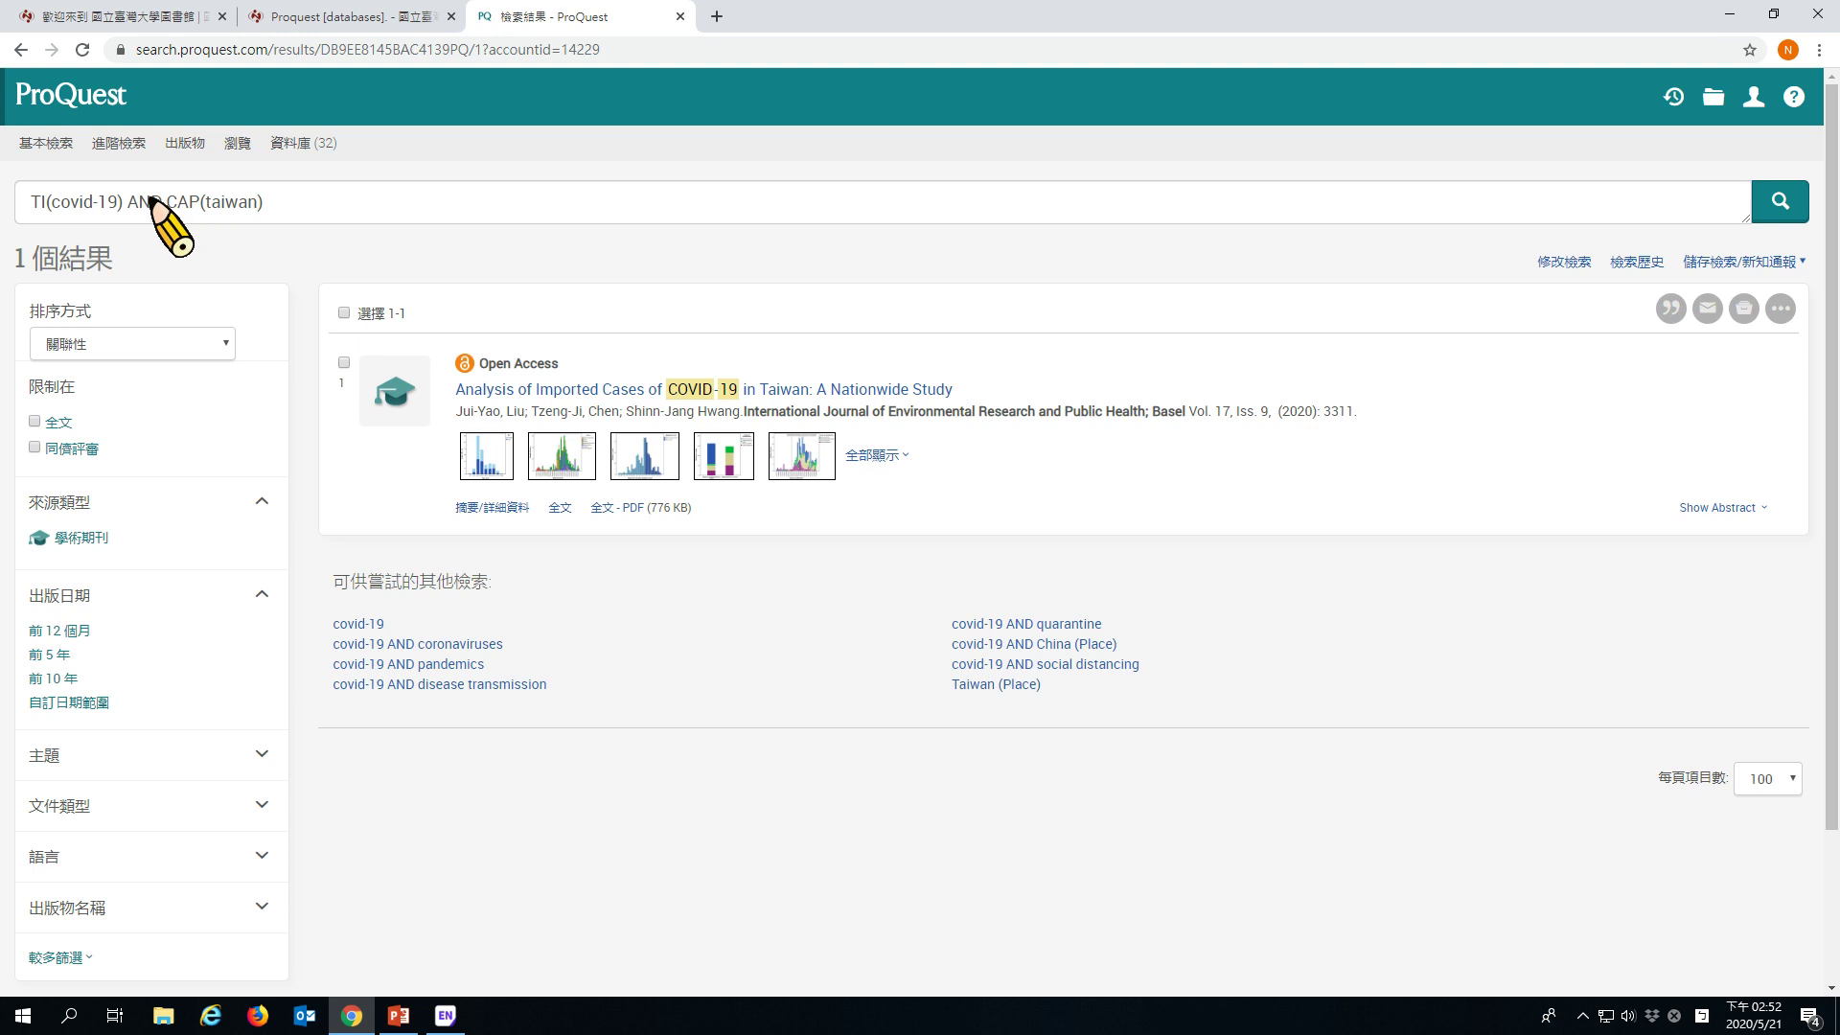
# Step: Replace the TI field code in the query with NOFT and rerun the search
pyautogui.doubleClick(39, 201)
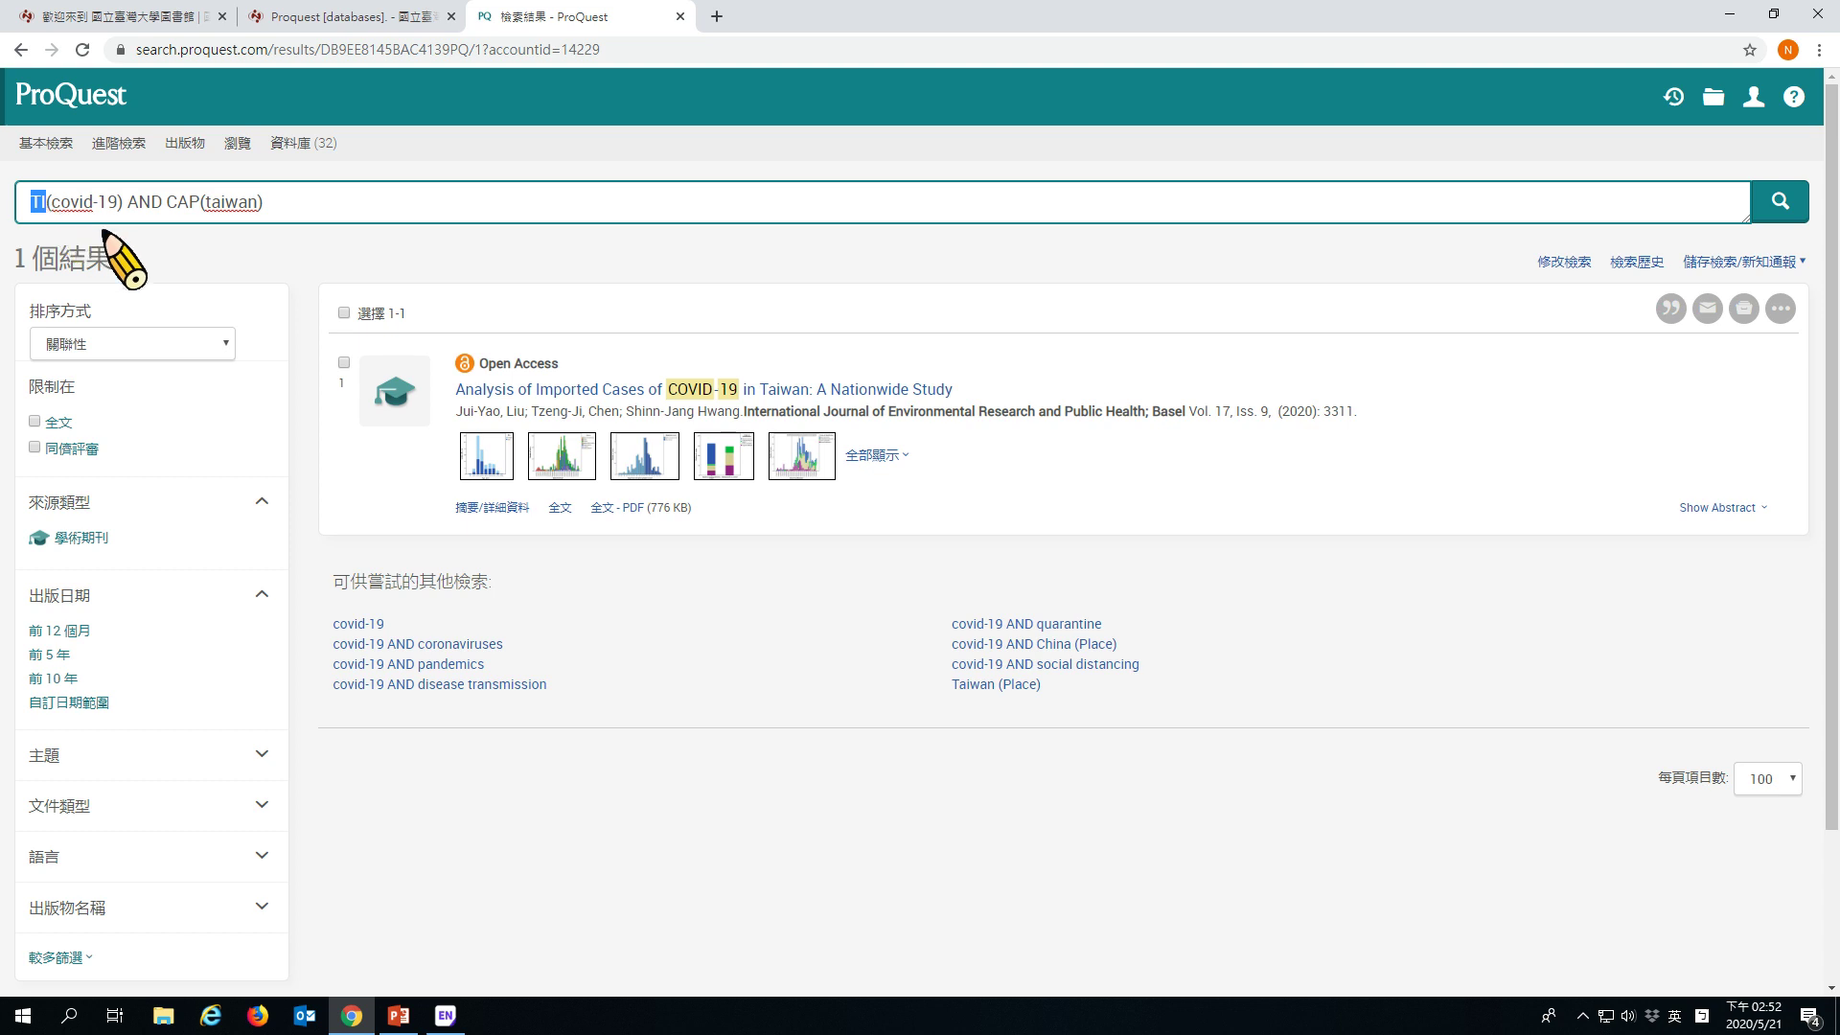
pyautogui.write('NOFT')
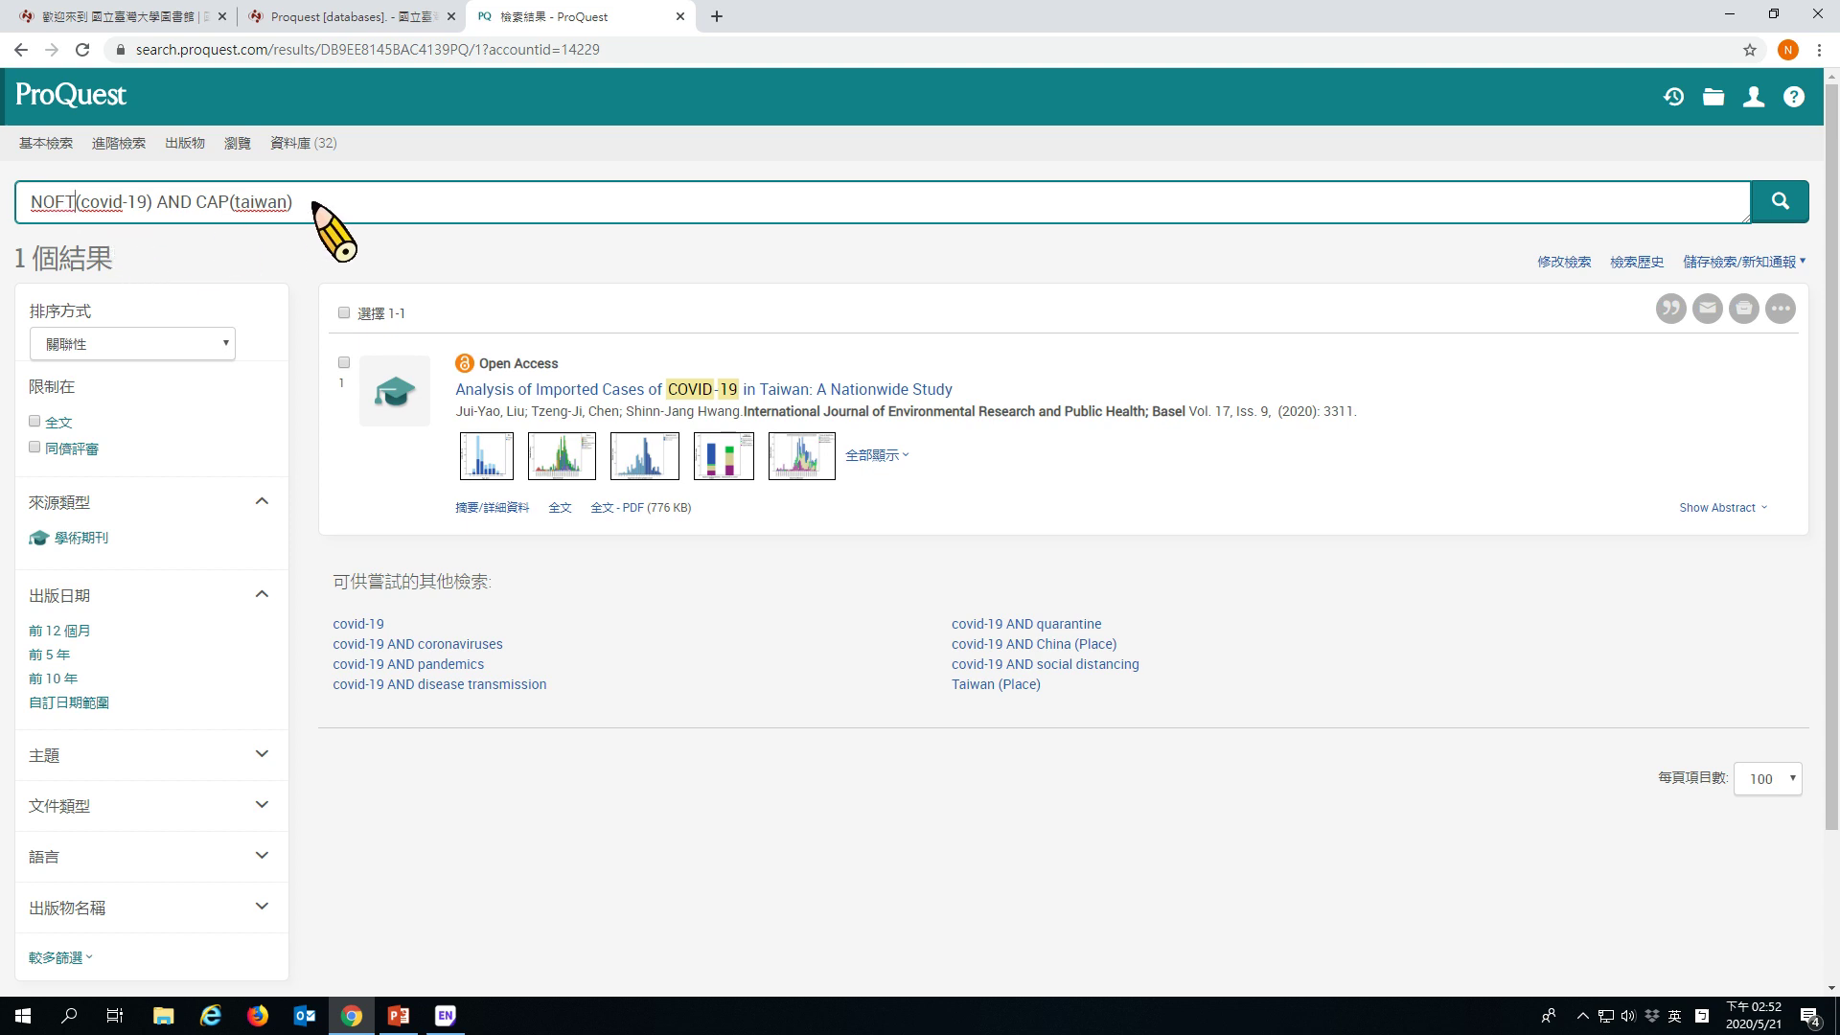
pyautogui.click(1779, 203)
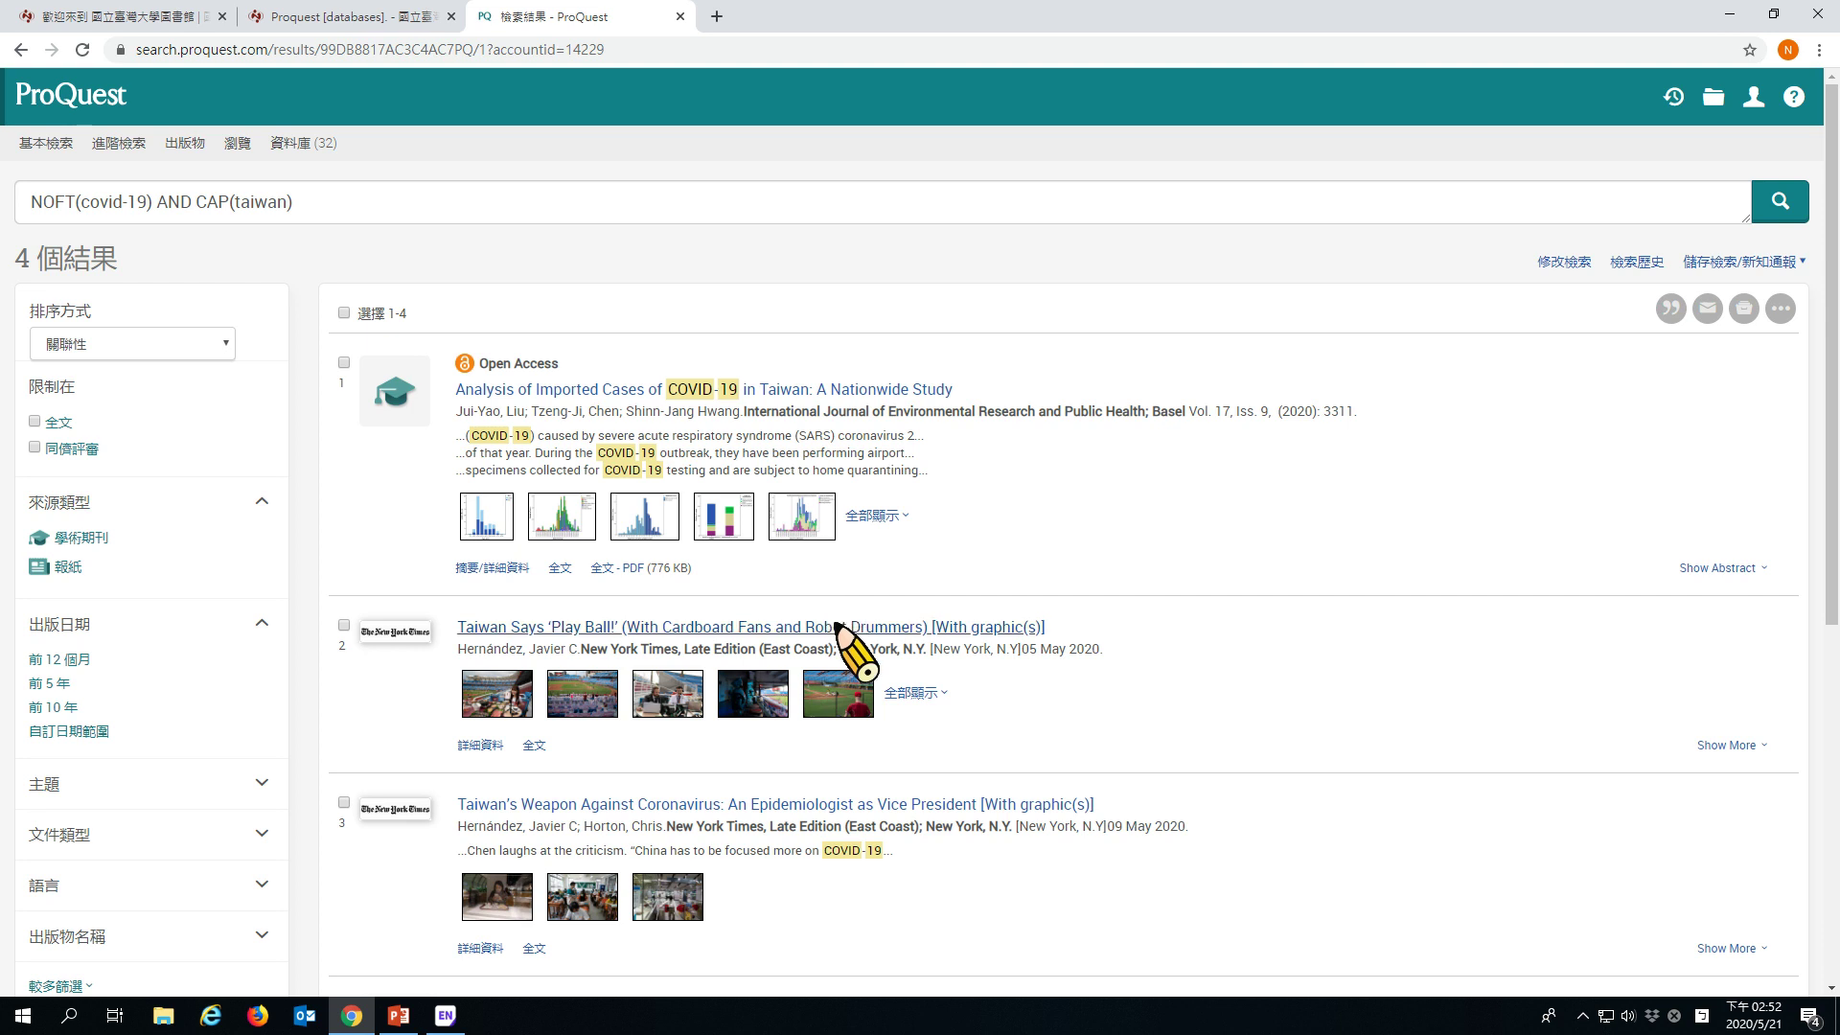
# Step: Open the first figure of "Analysis of Imported Cases of COVID-19 in Taiwan: A Nationwide Study" from the results
pyautogui.scroll(-4, 747, 391)
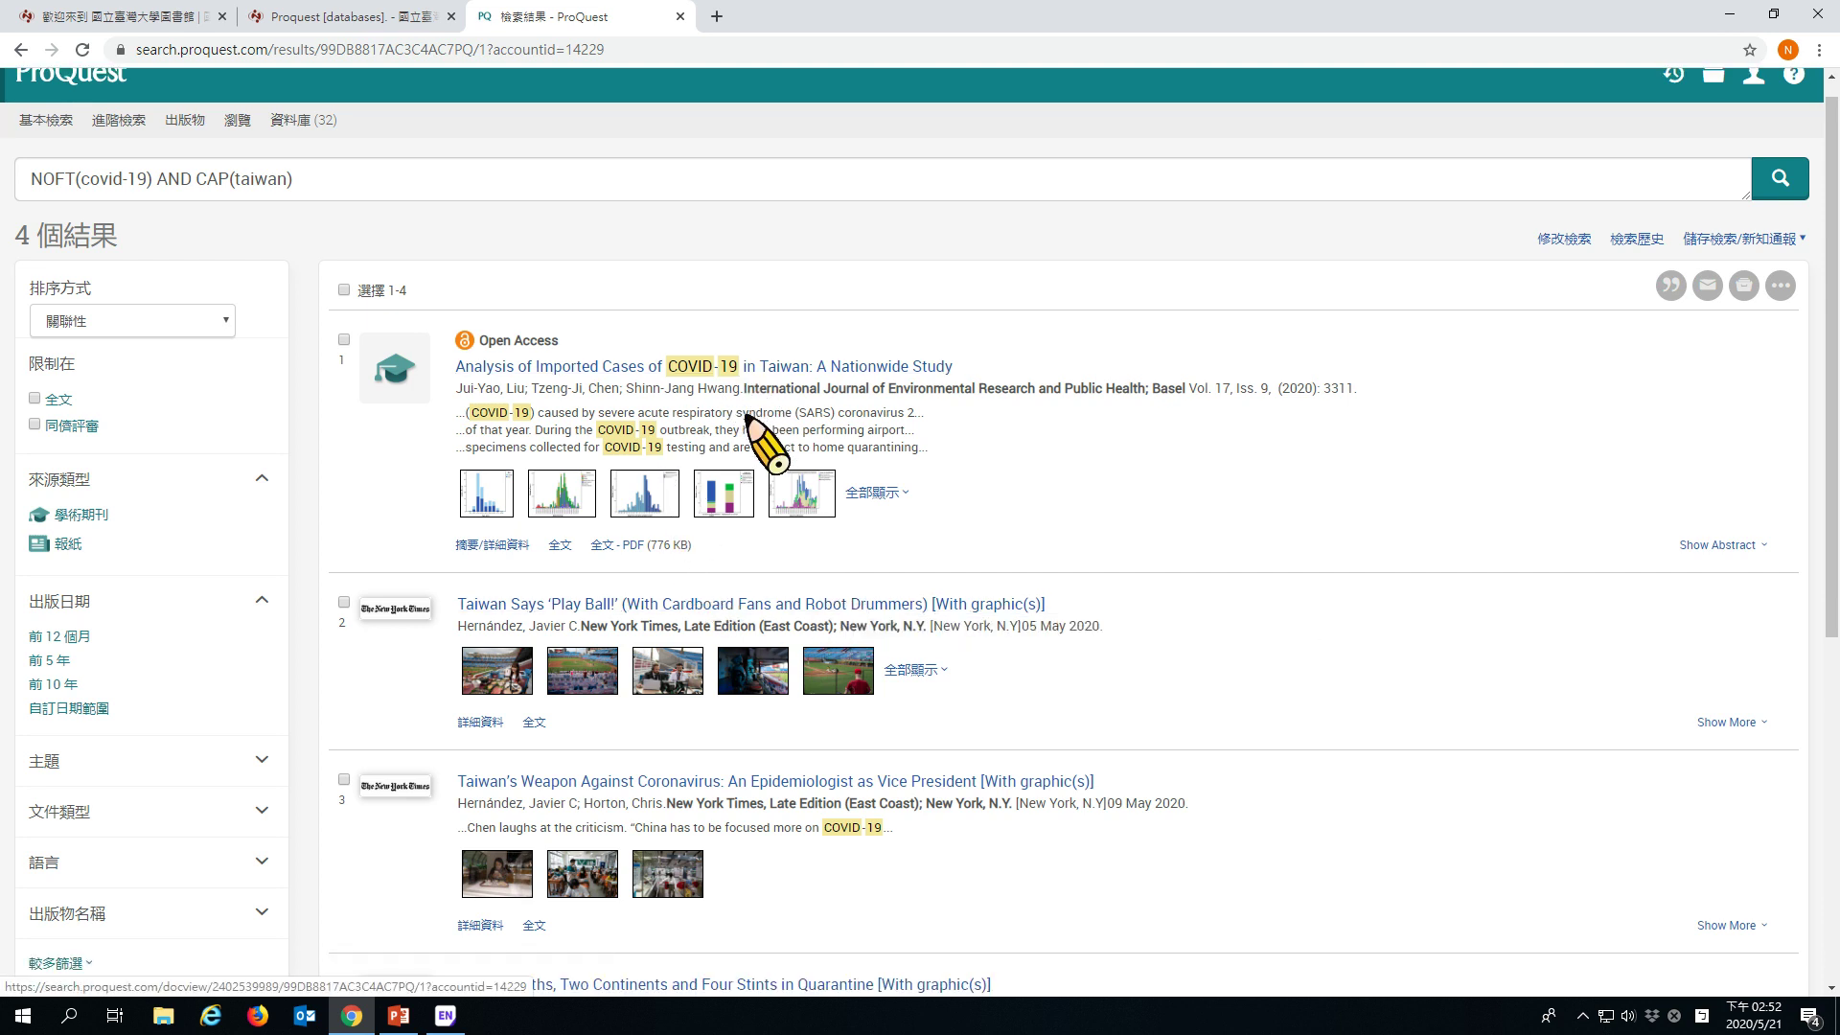
pyautogui.scroll(3, 745, 699)
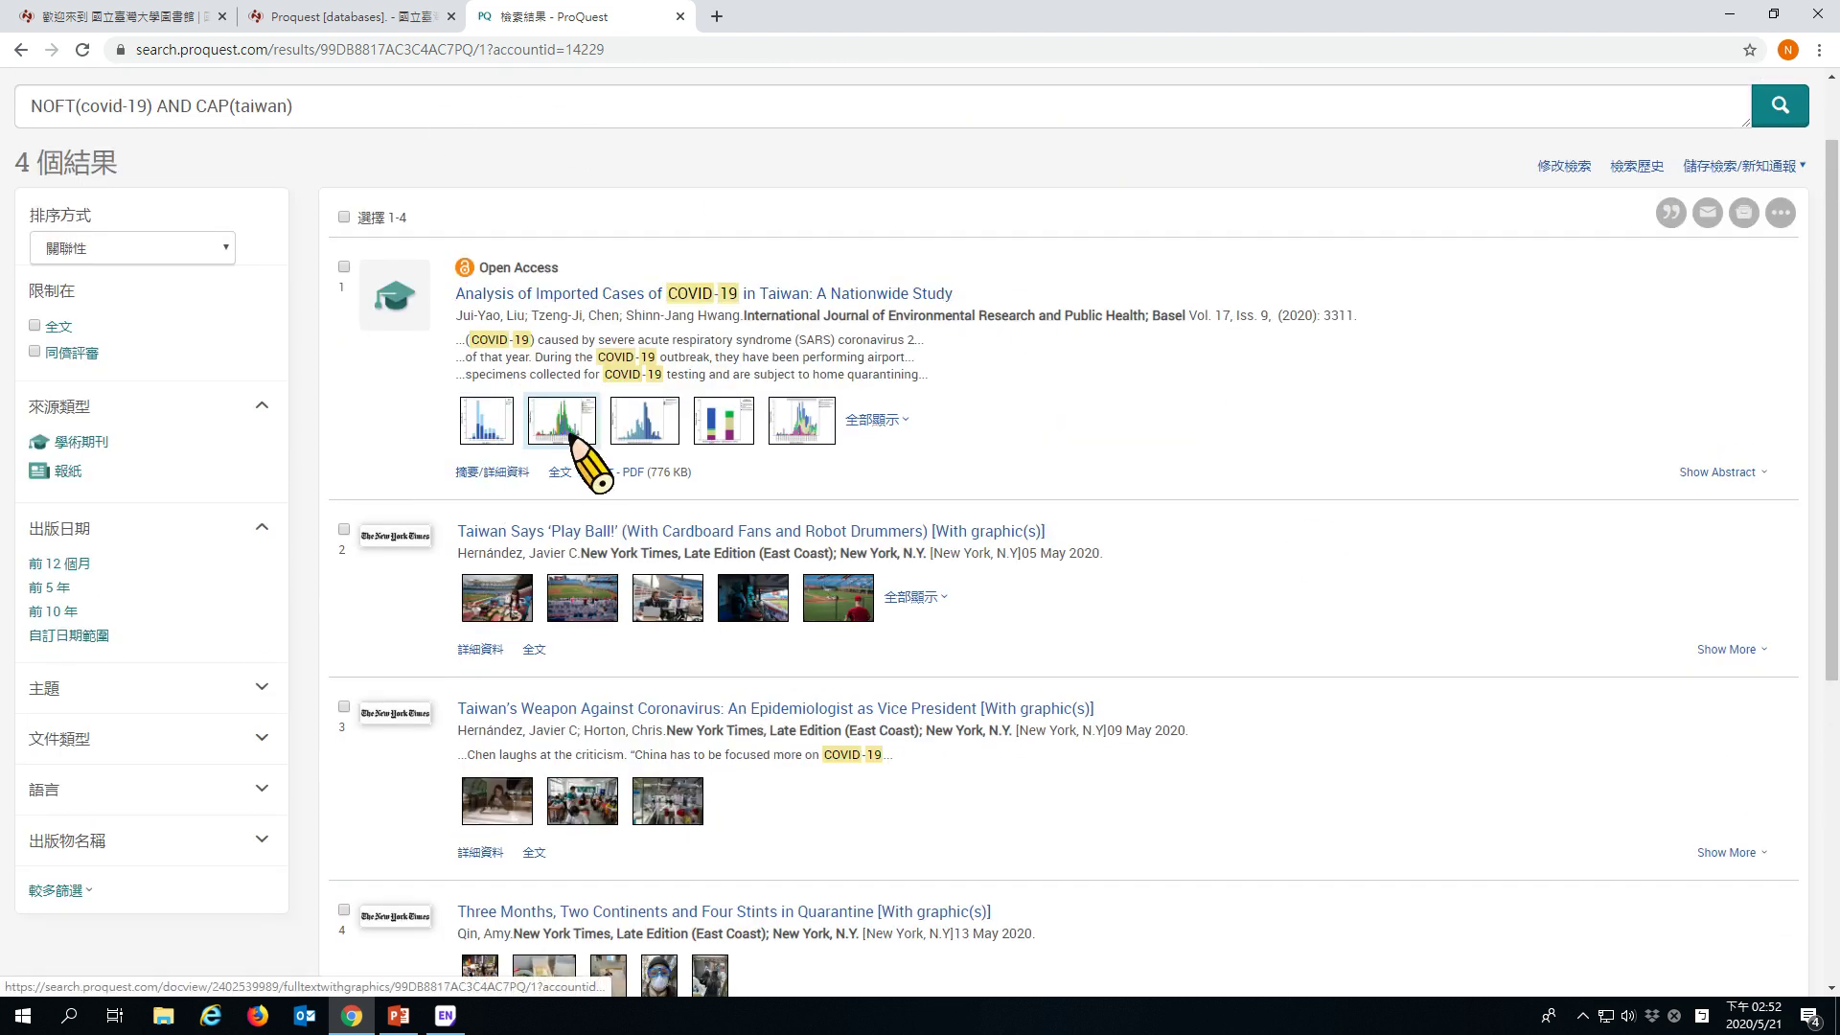
pyautogui.click(488, 424)
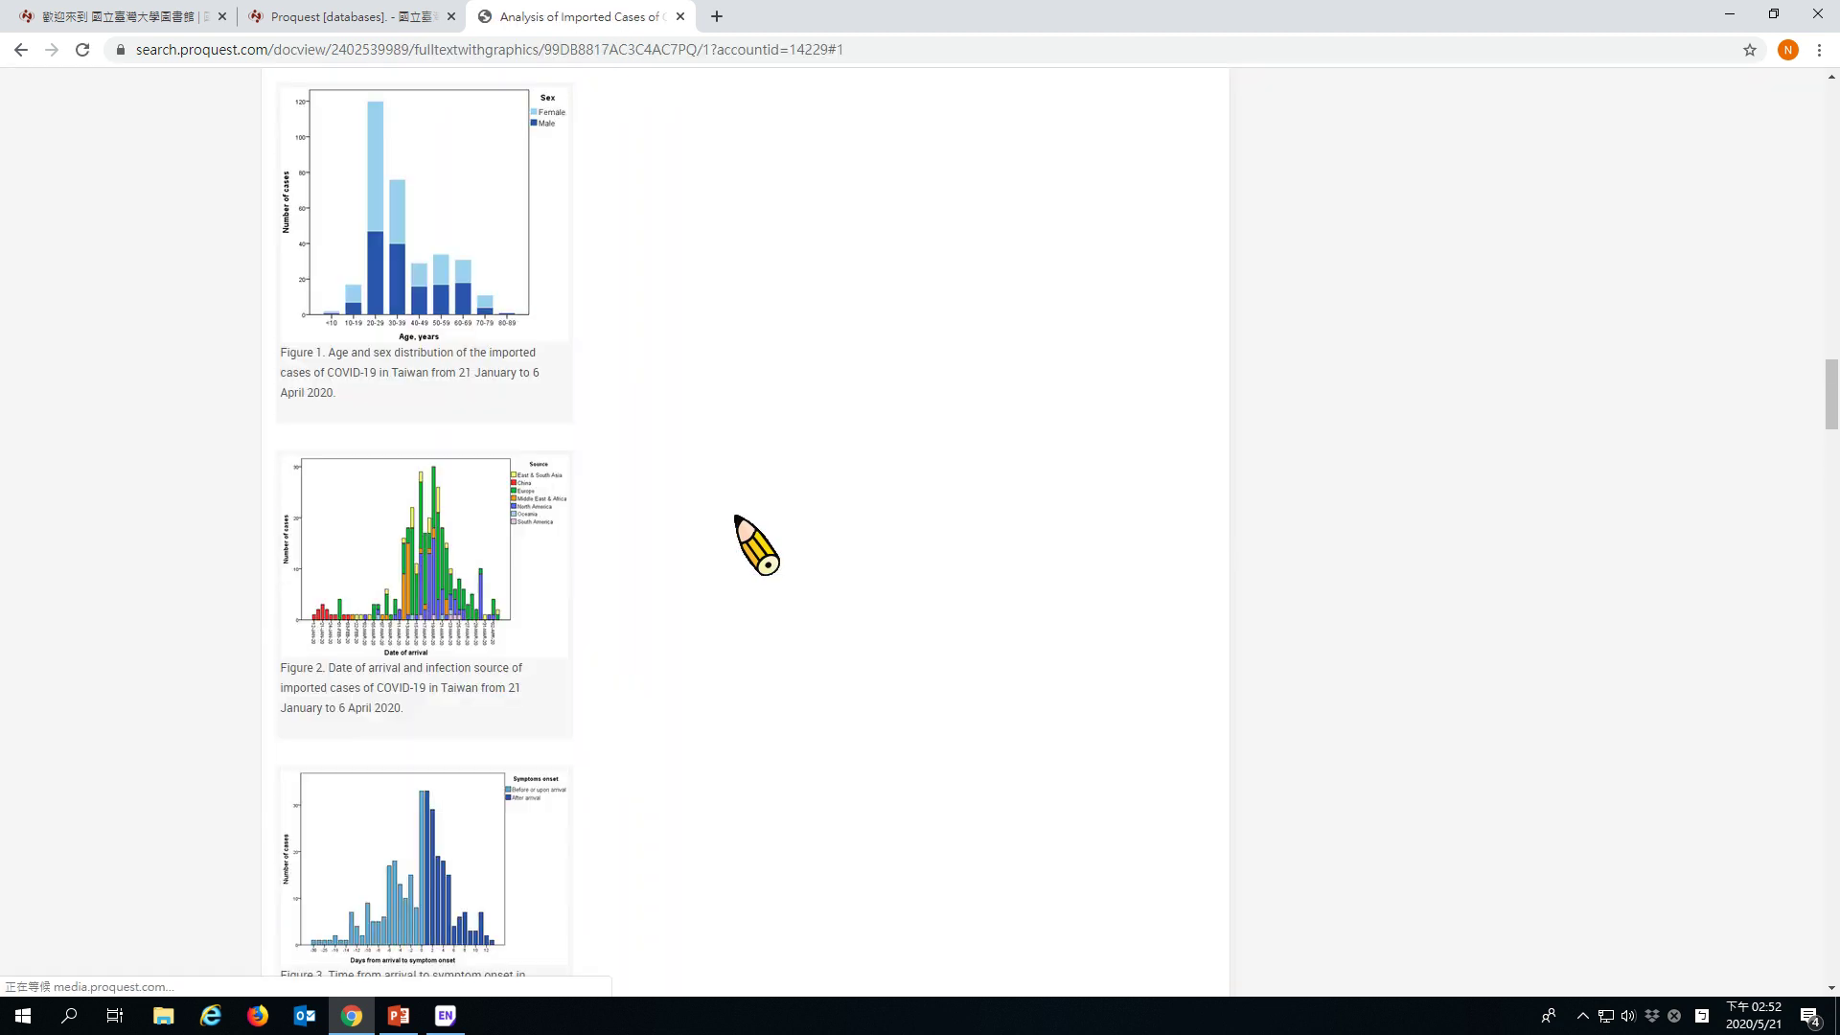
# Step: Look through the article's figures, enlarge Figure 1 in the image viewer and go on to the second figure
pyautogui.scroll(3, 549, 575)
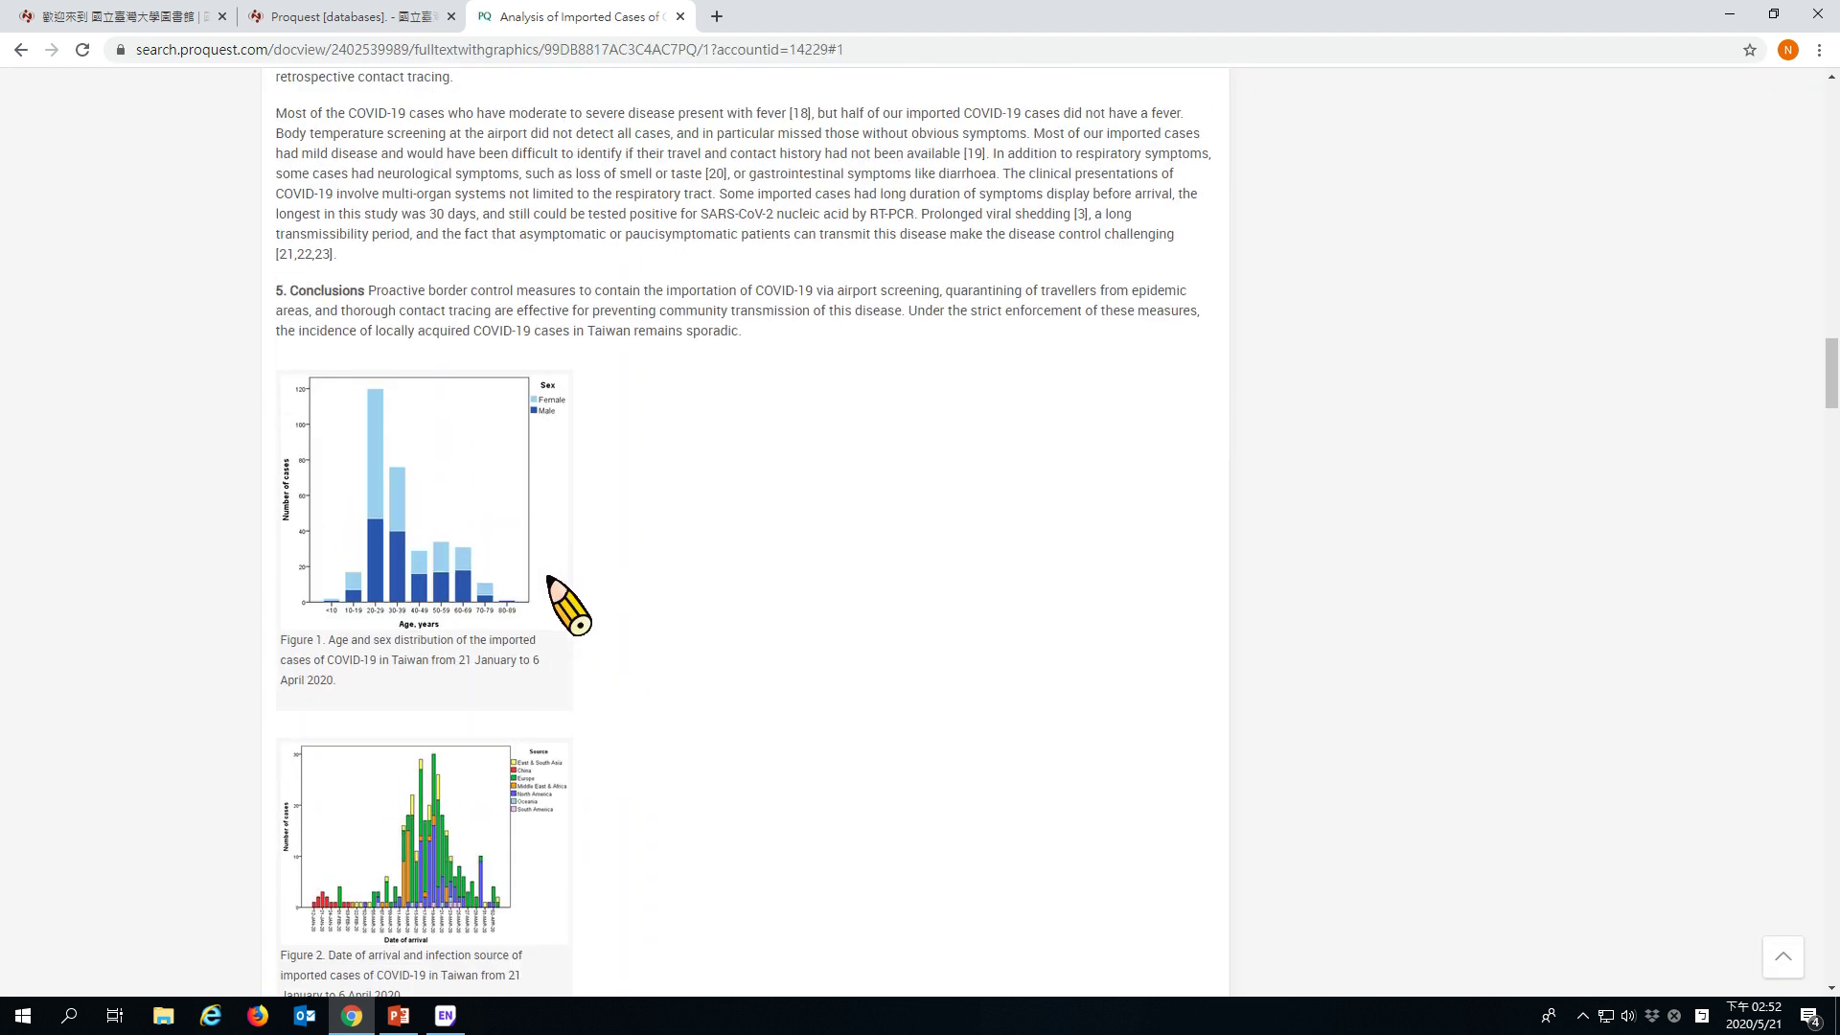
pyautogui.scroll(-11, 569, 606)
pyautogui.scroll(5, 569, 608)
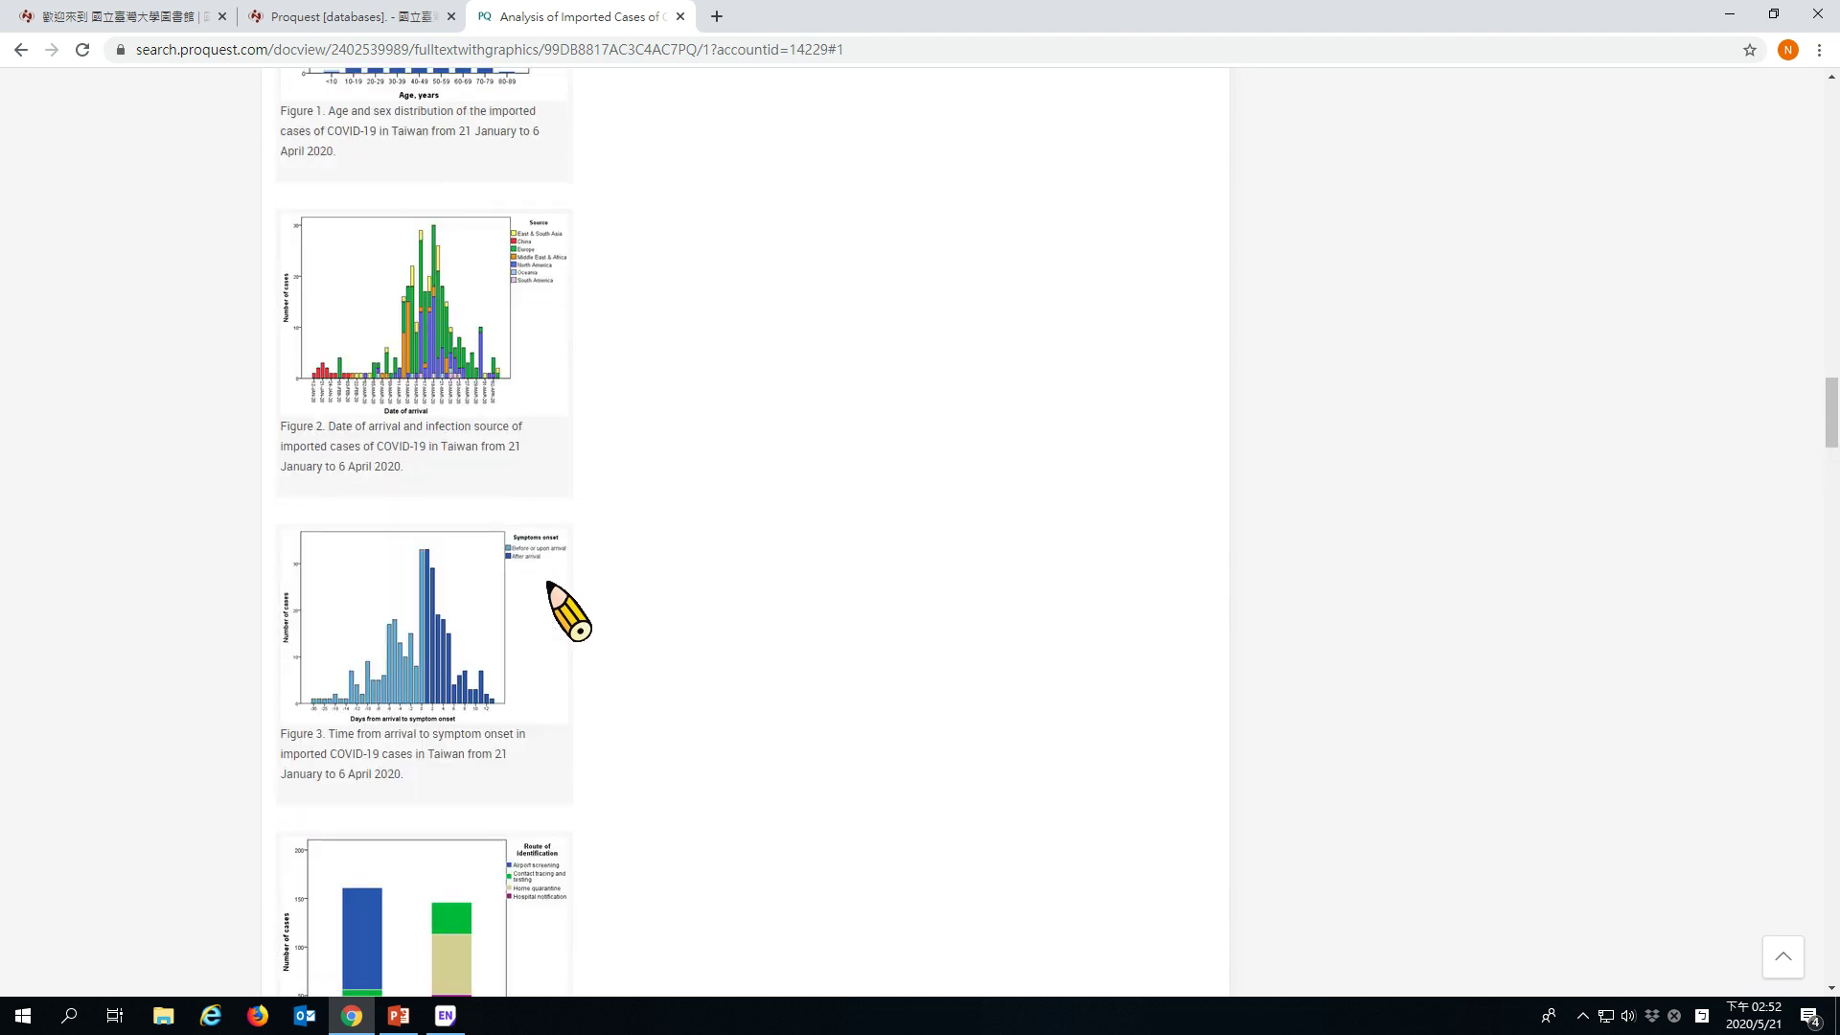
pyautogui.scroll(3, 551, 585)
pyautogui.click(463, 228)
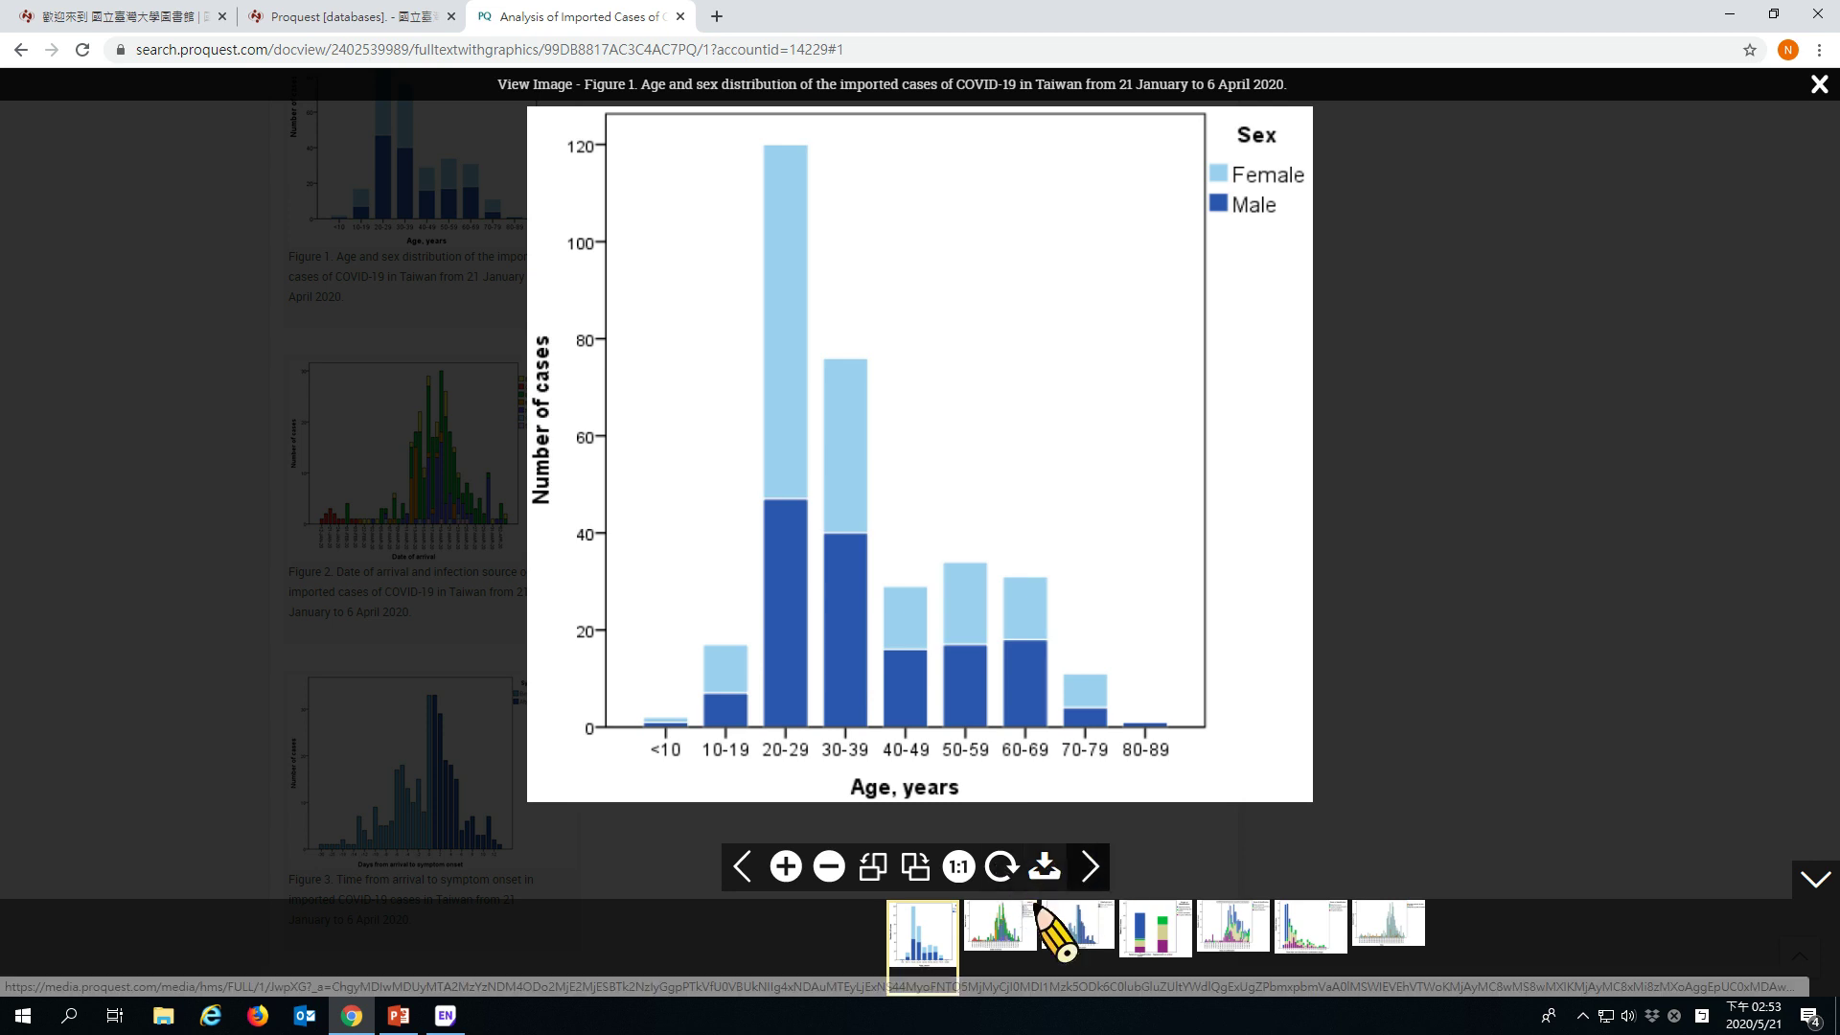
pyautogui.click(999, 937)
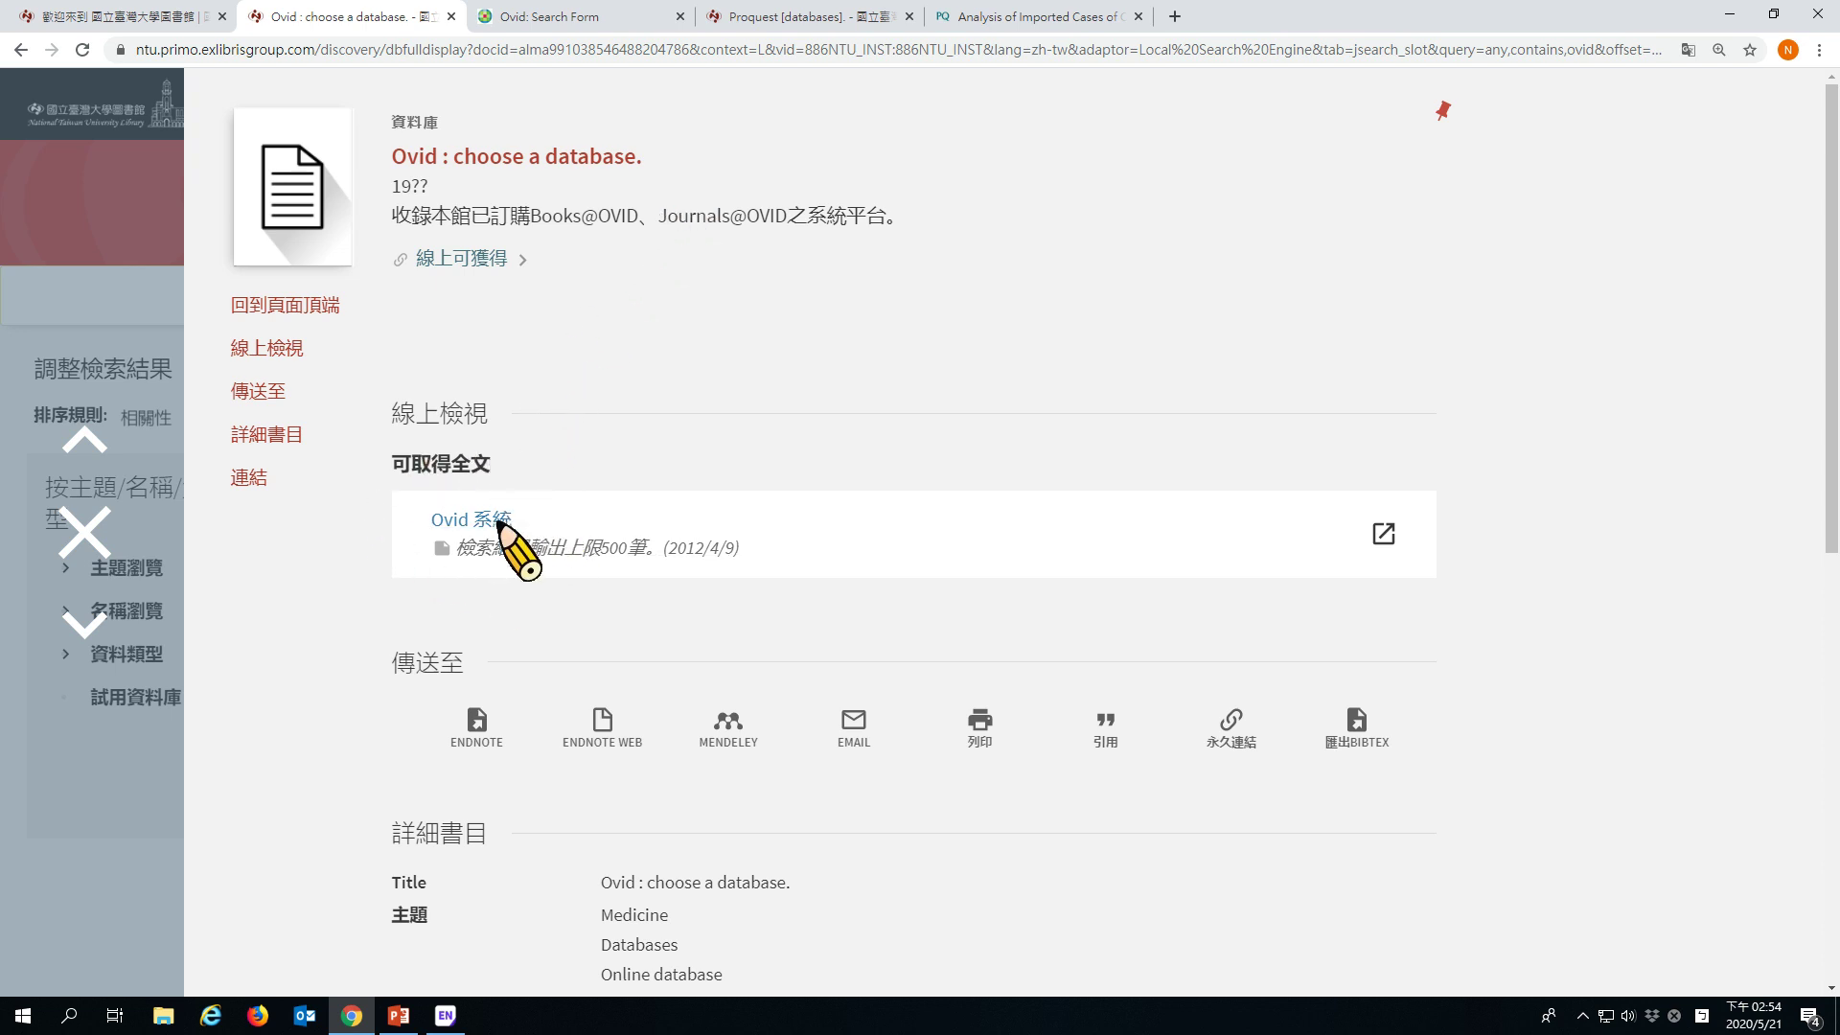
# Step: Switch to the Ovid search form and run the Search Fields query covid-19.ab AND Taiwan.ct
pyautogui.click(540, 12)
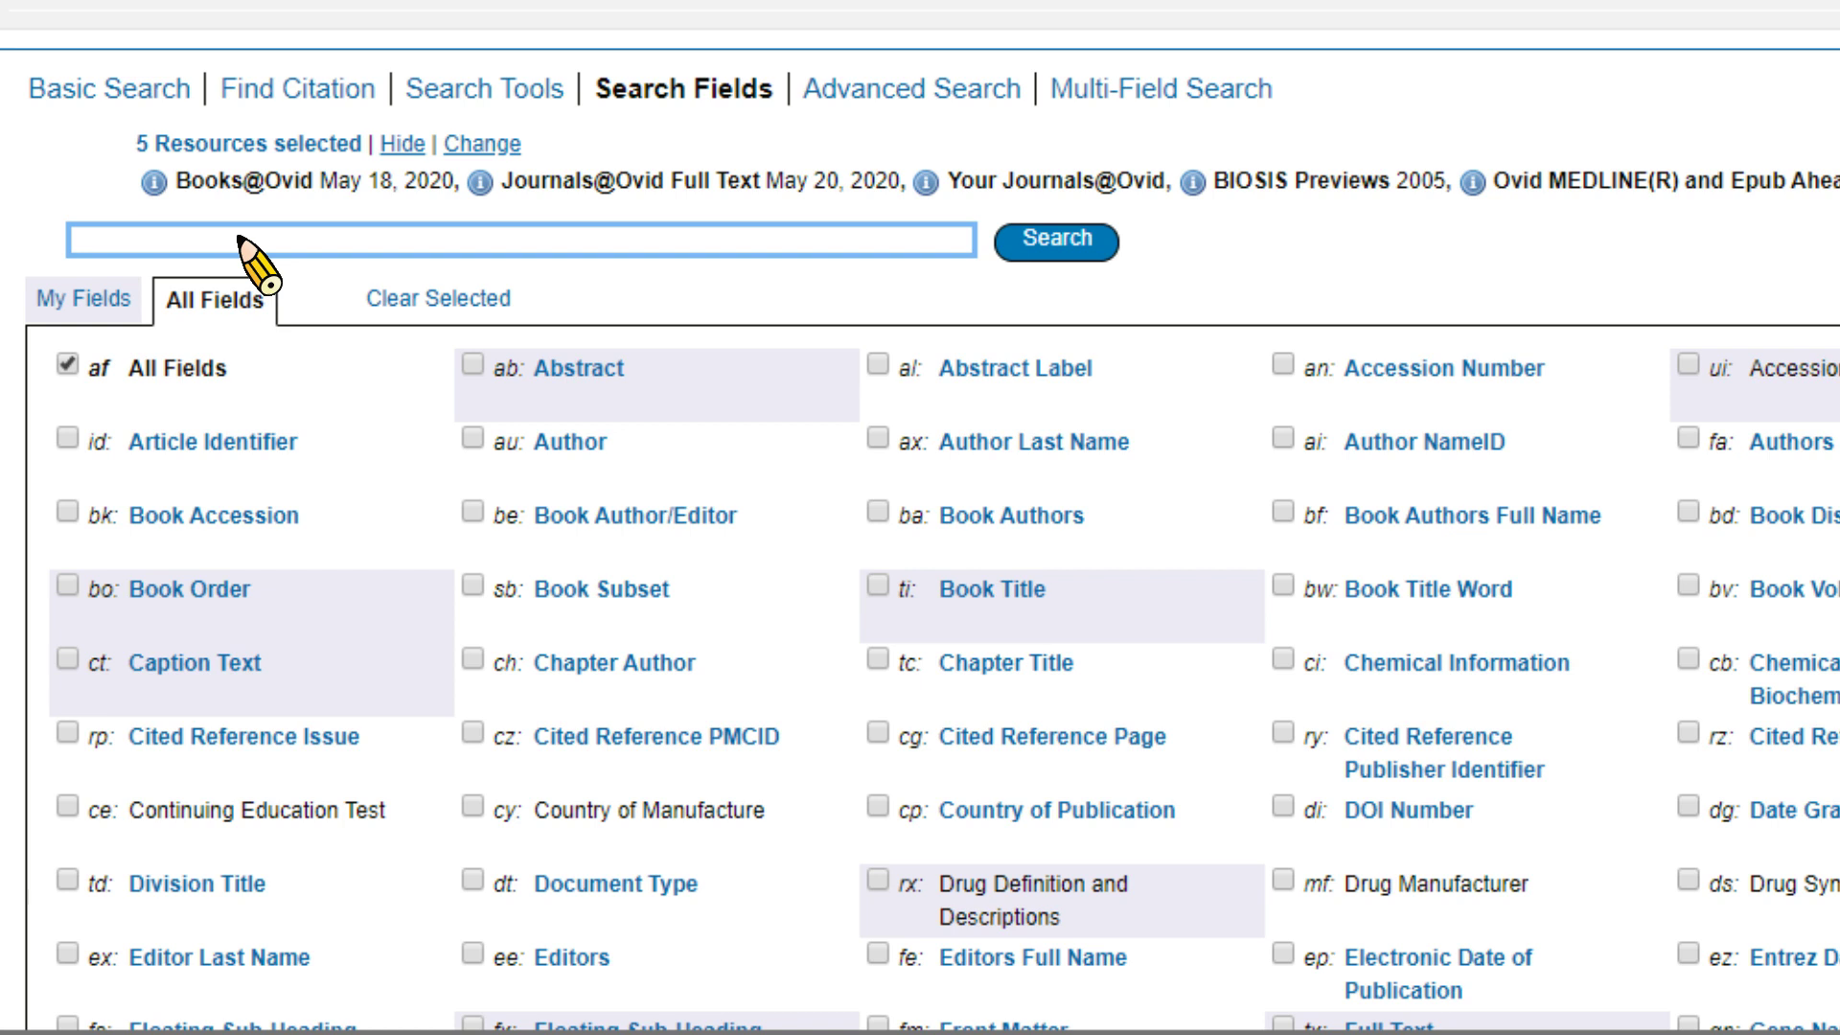
pyautogui.write('covid-19.ab')
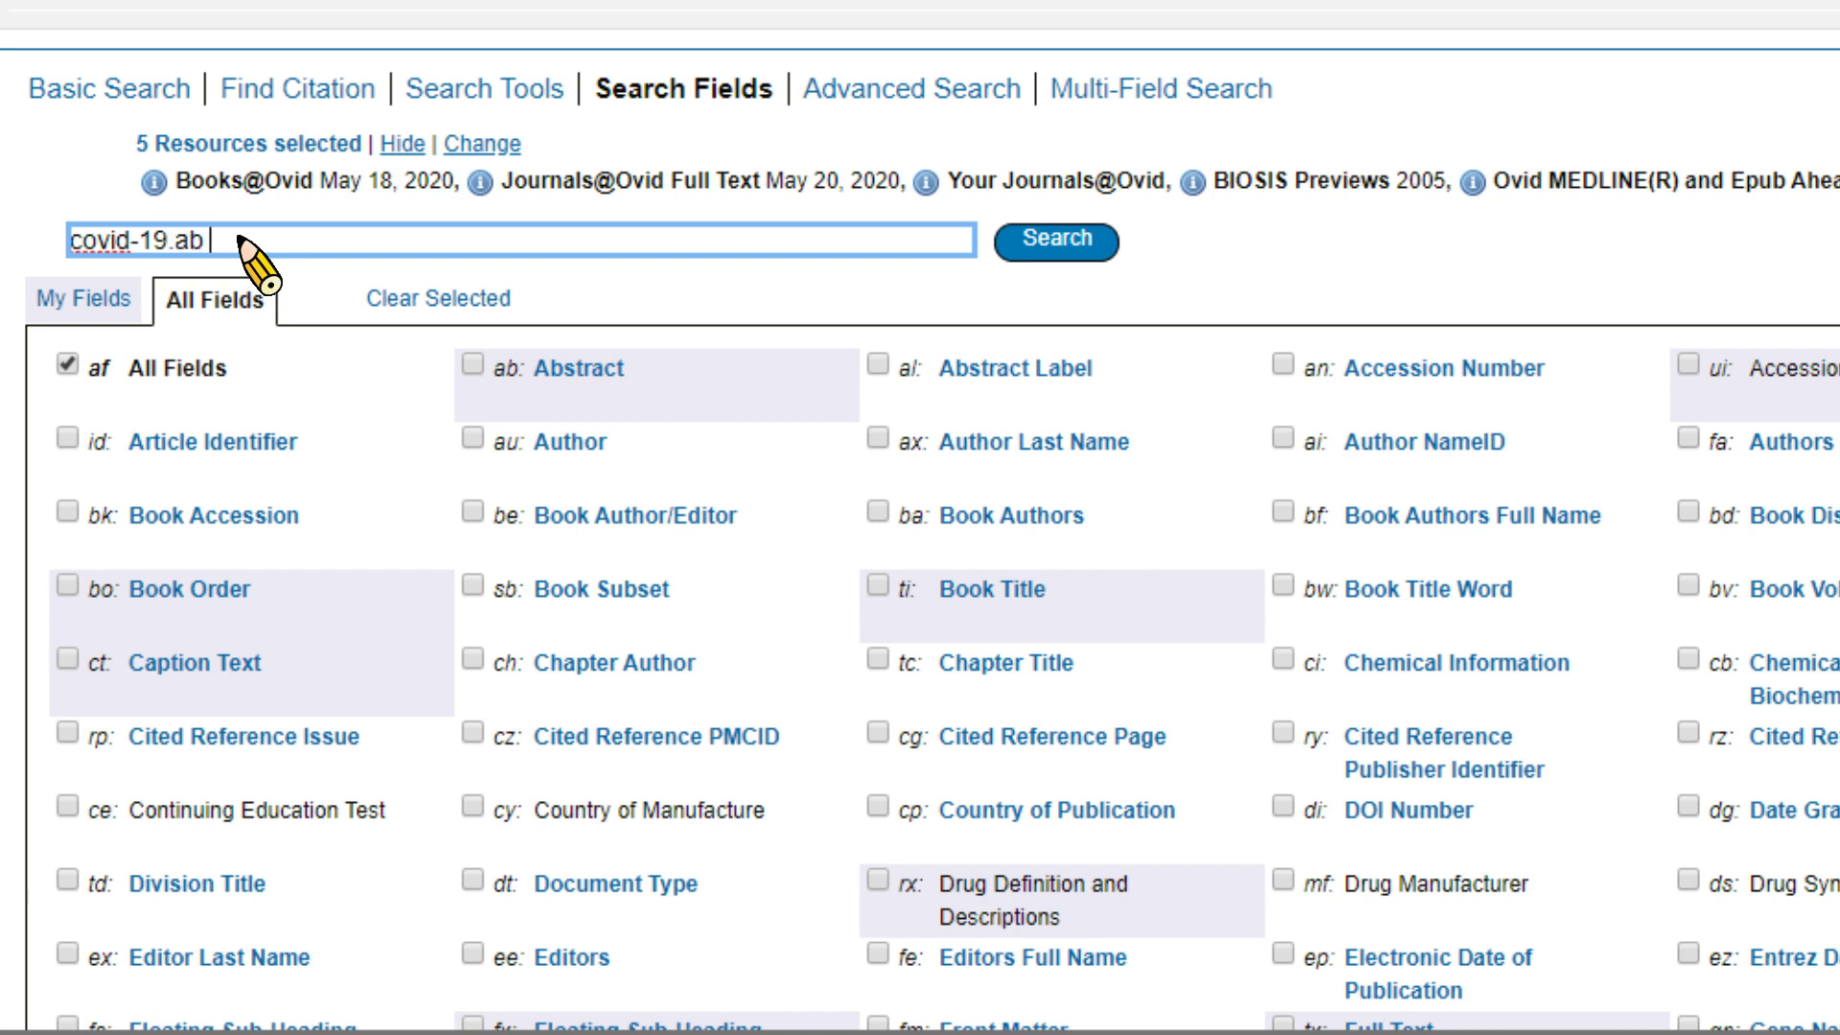
pyautogui.write(' AND')
pyautogui.write('Taiwan')
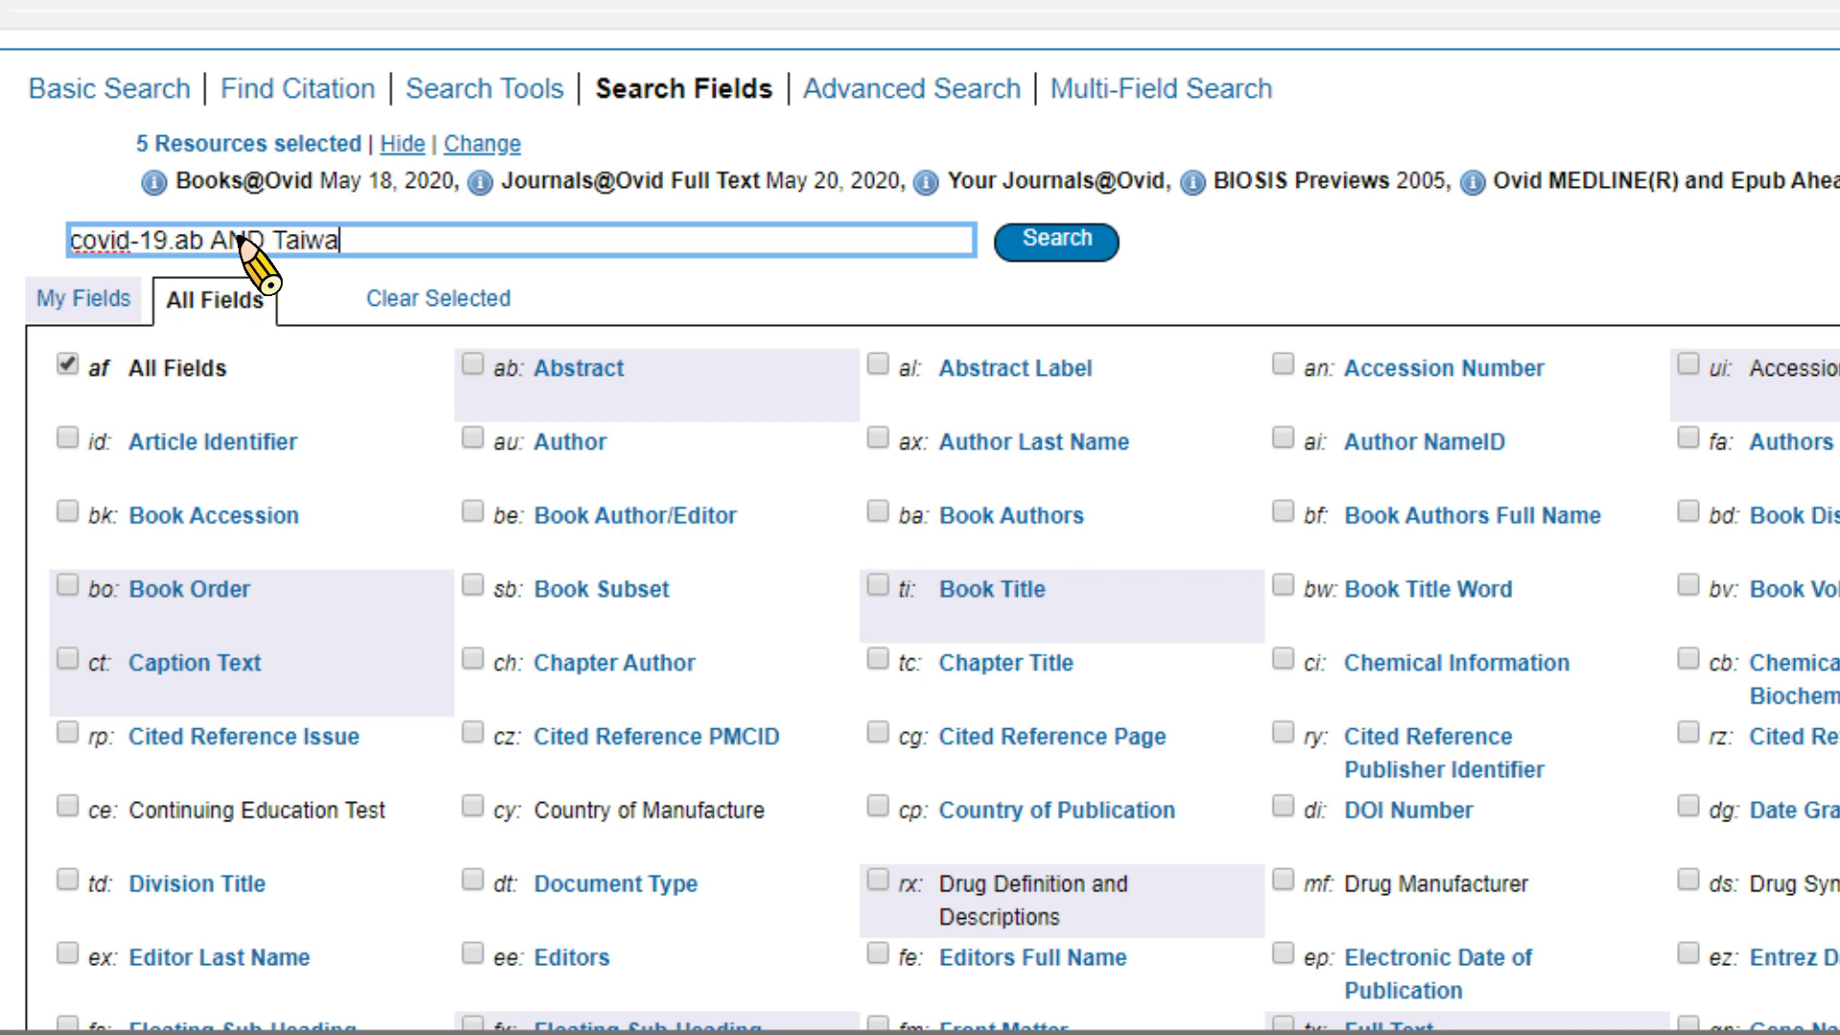
pyautogui.write('.ct')
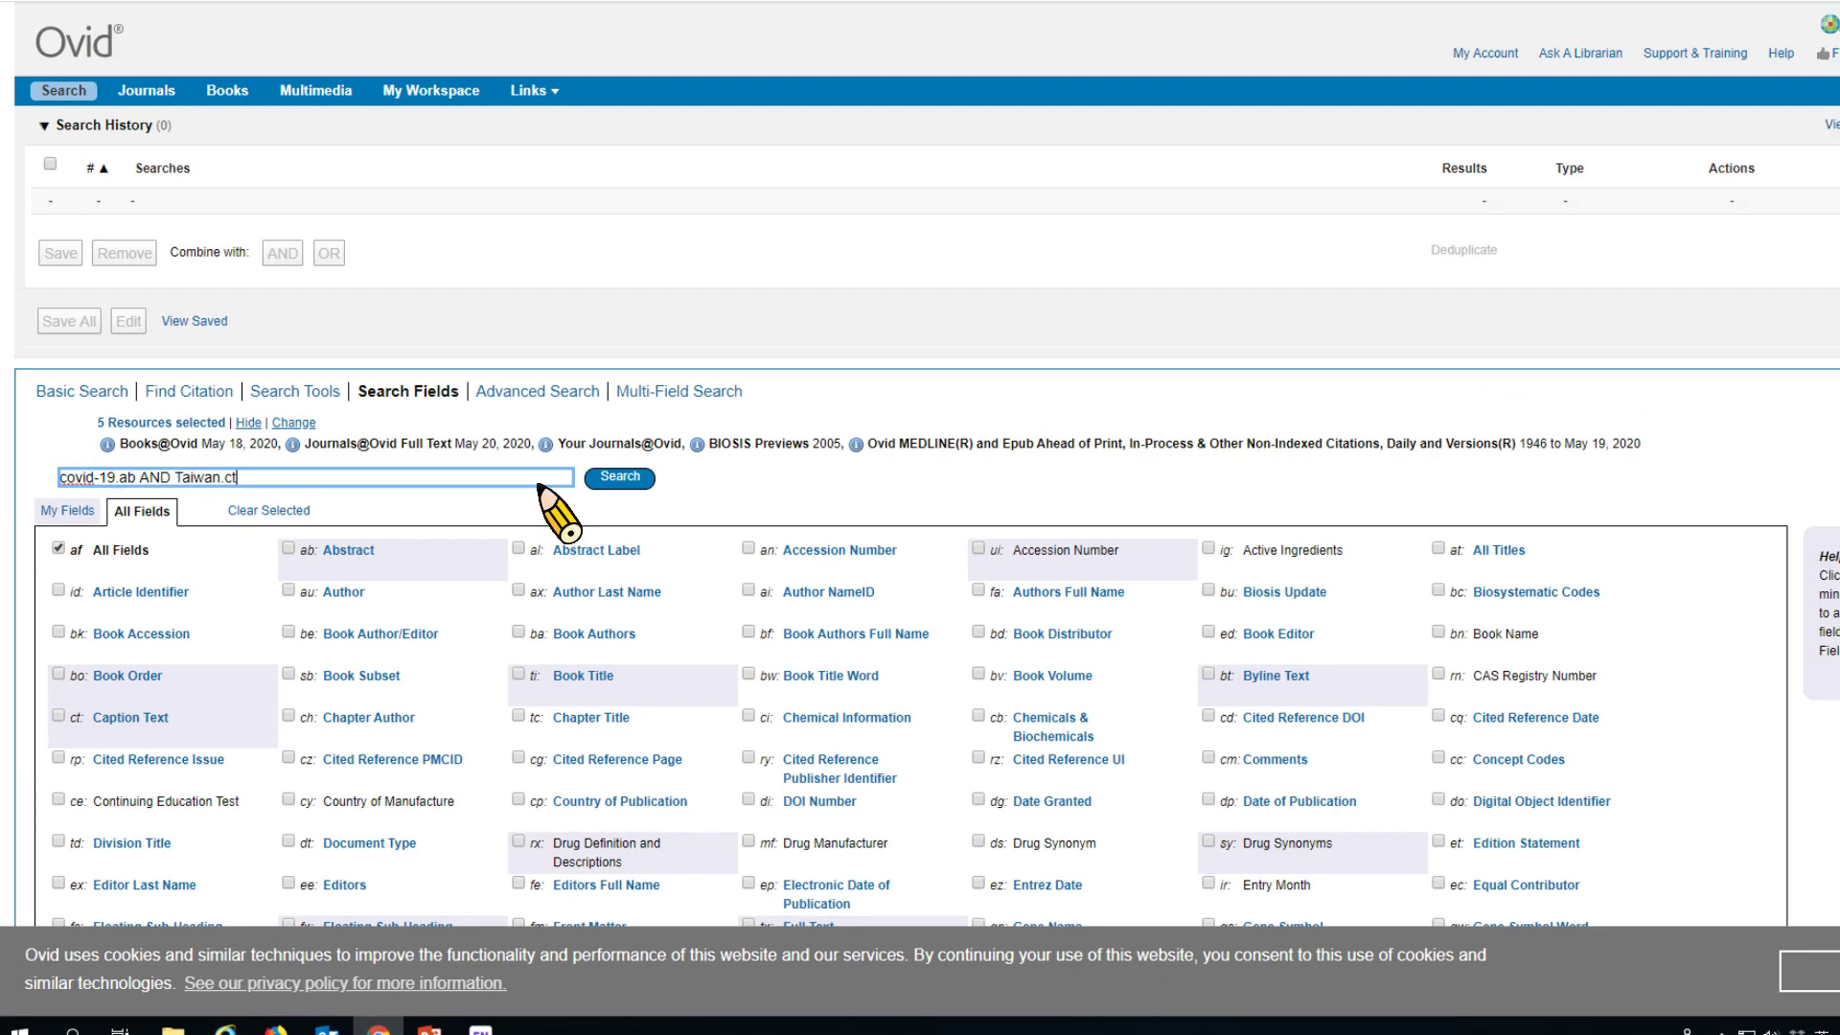
pyautogui.click(1056, 240)
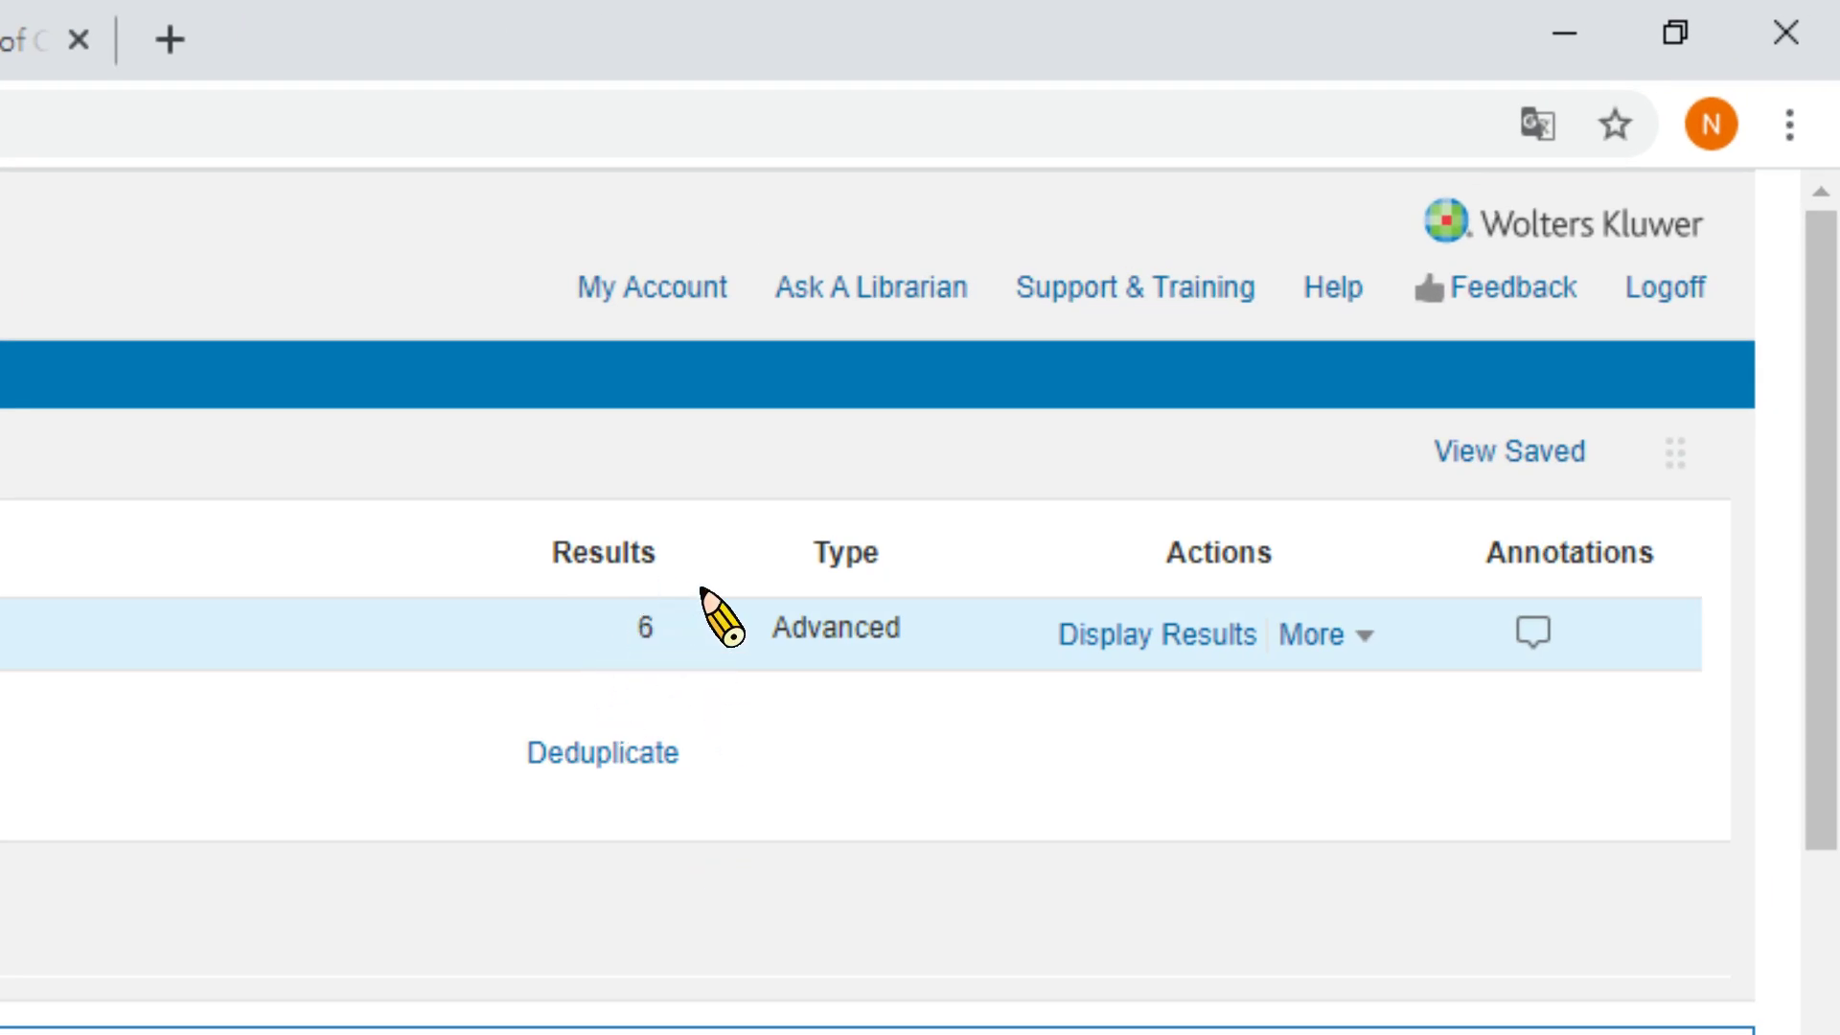
# Step: Display the results of the Ovid search and look through the listed articles
pyautogui.click(1171, 636)
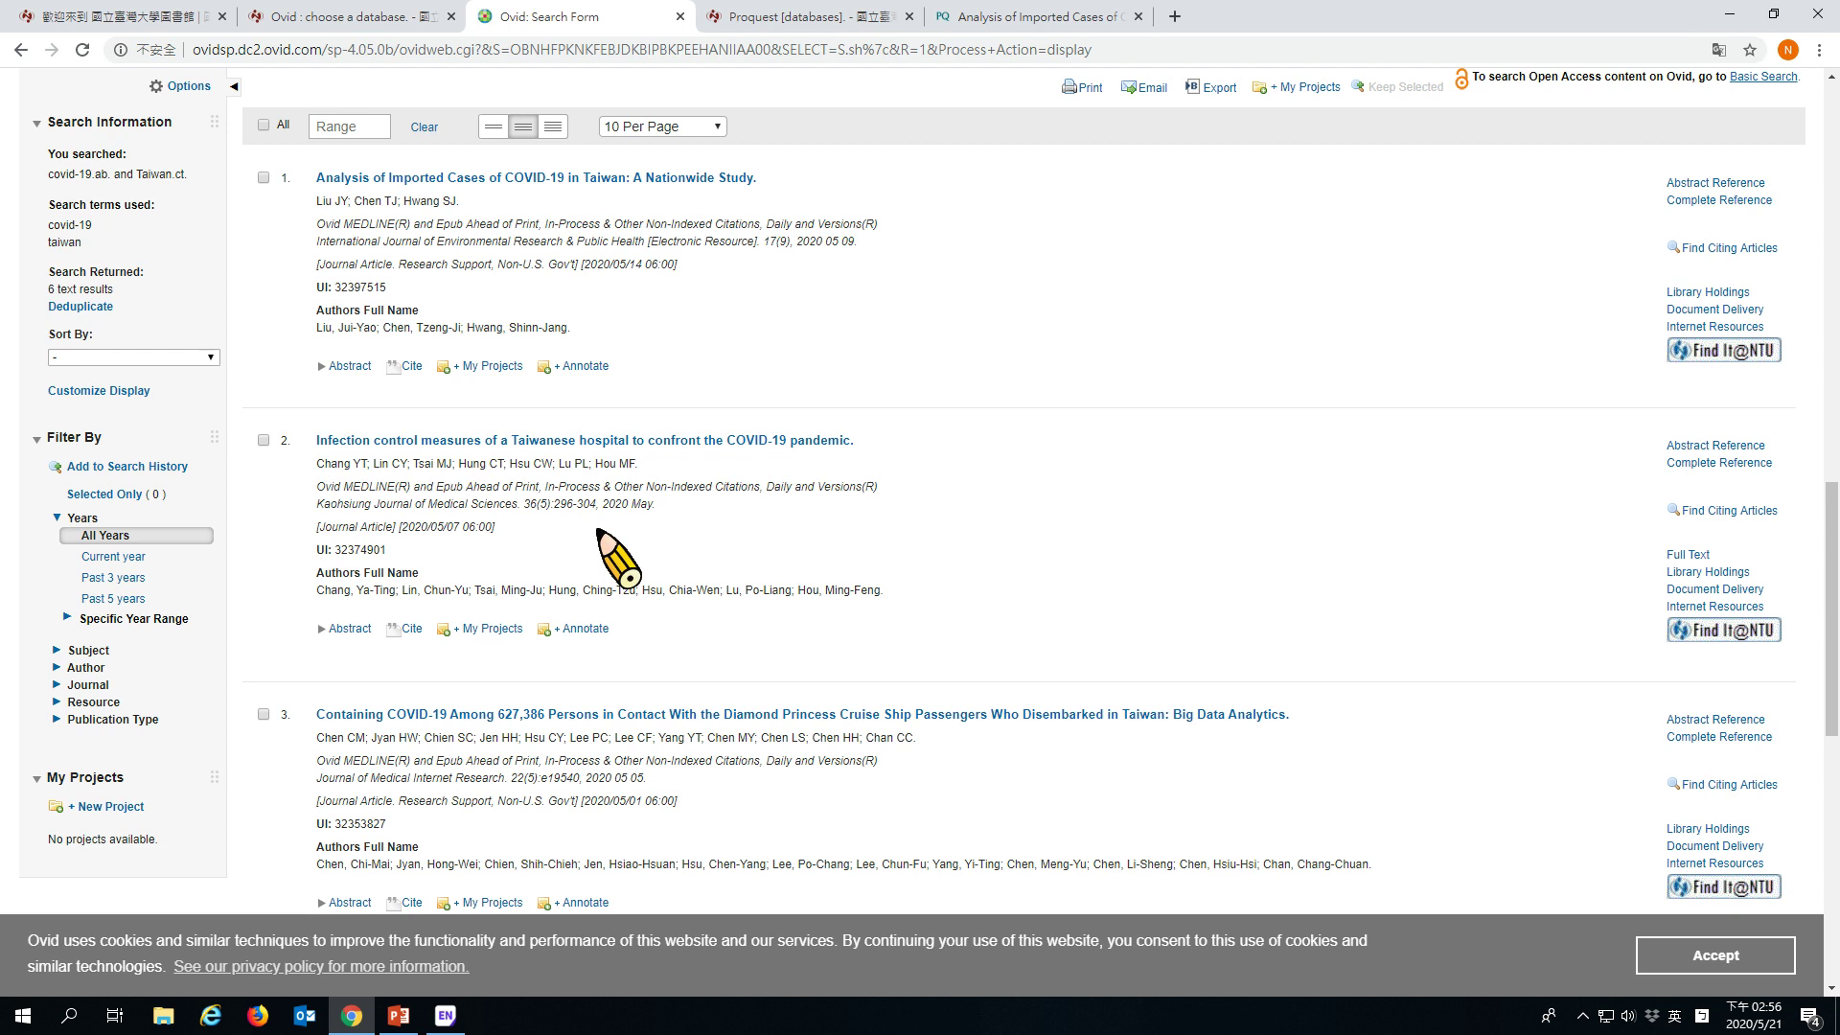
pyautogui.scroll(-5, 598, 529)
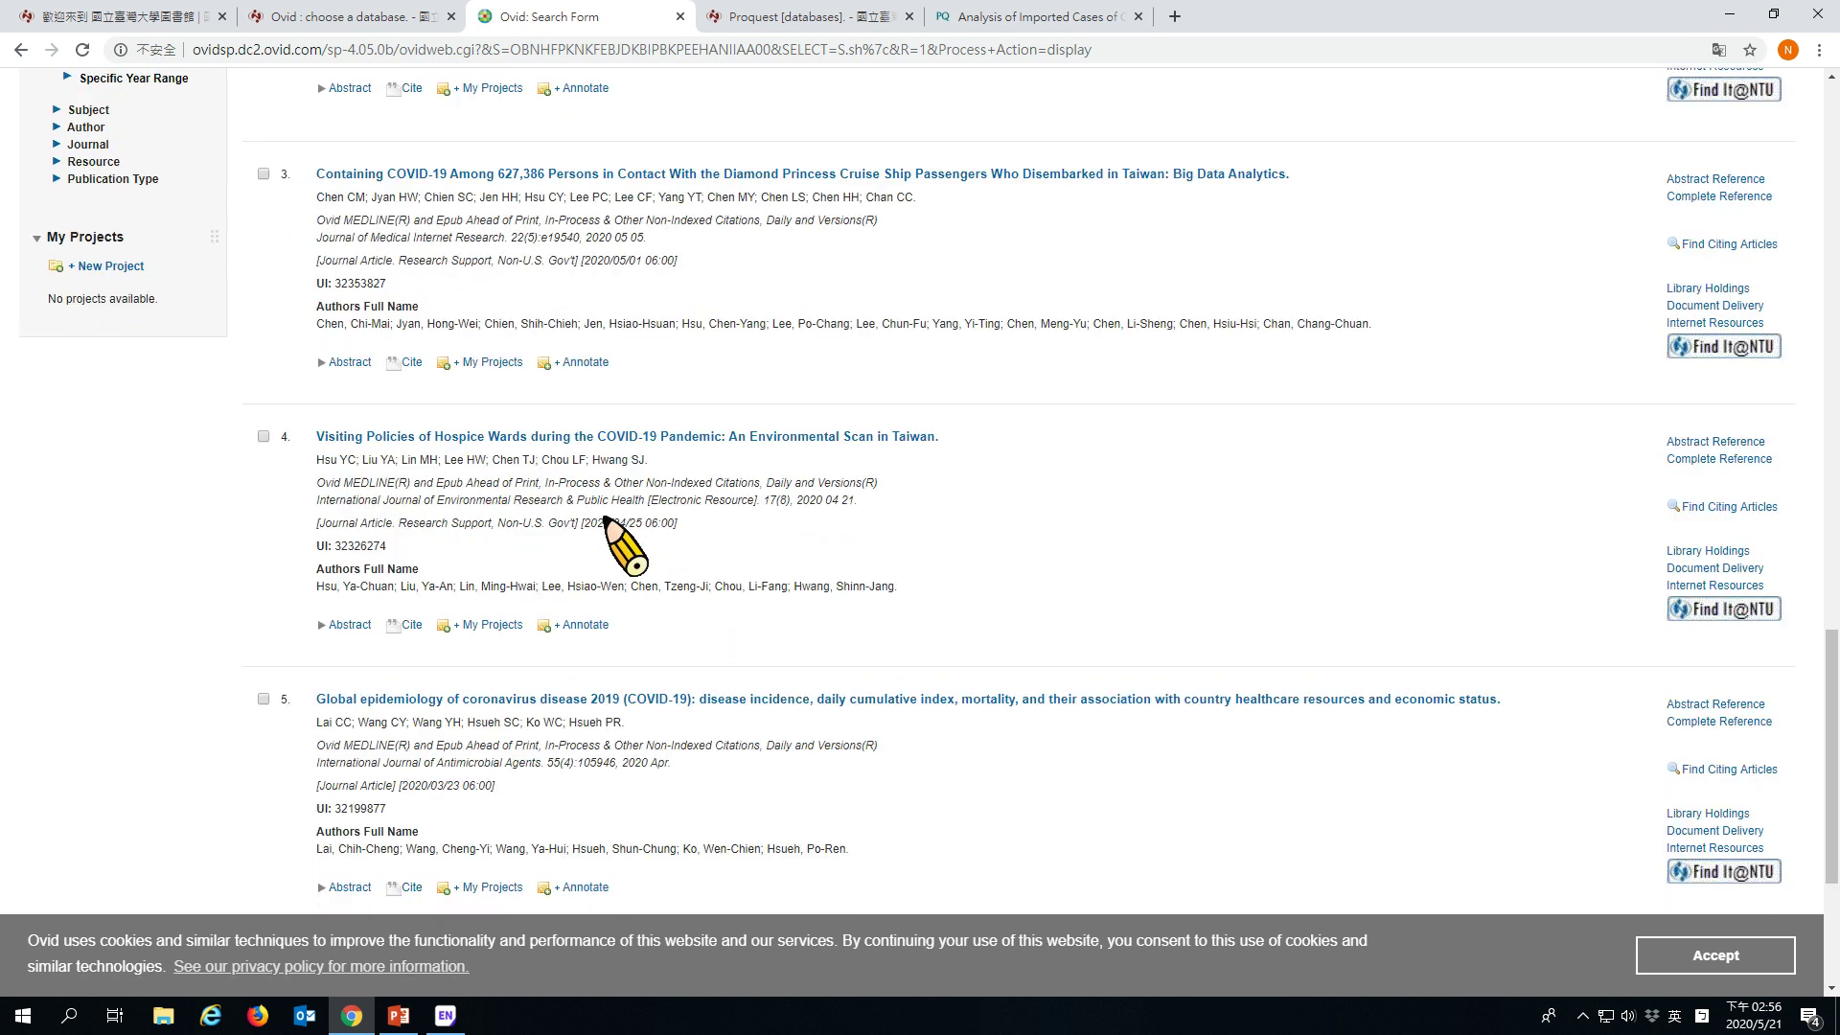
pyautogui.scroll(-3, 606, 520)
pyautogui.scroll(-1, 606, 519)
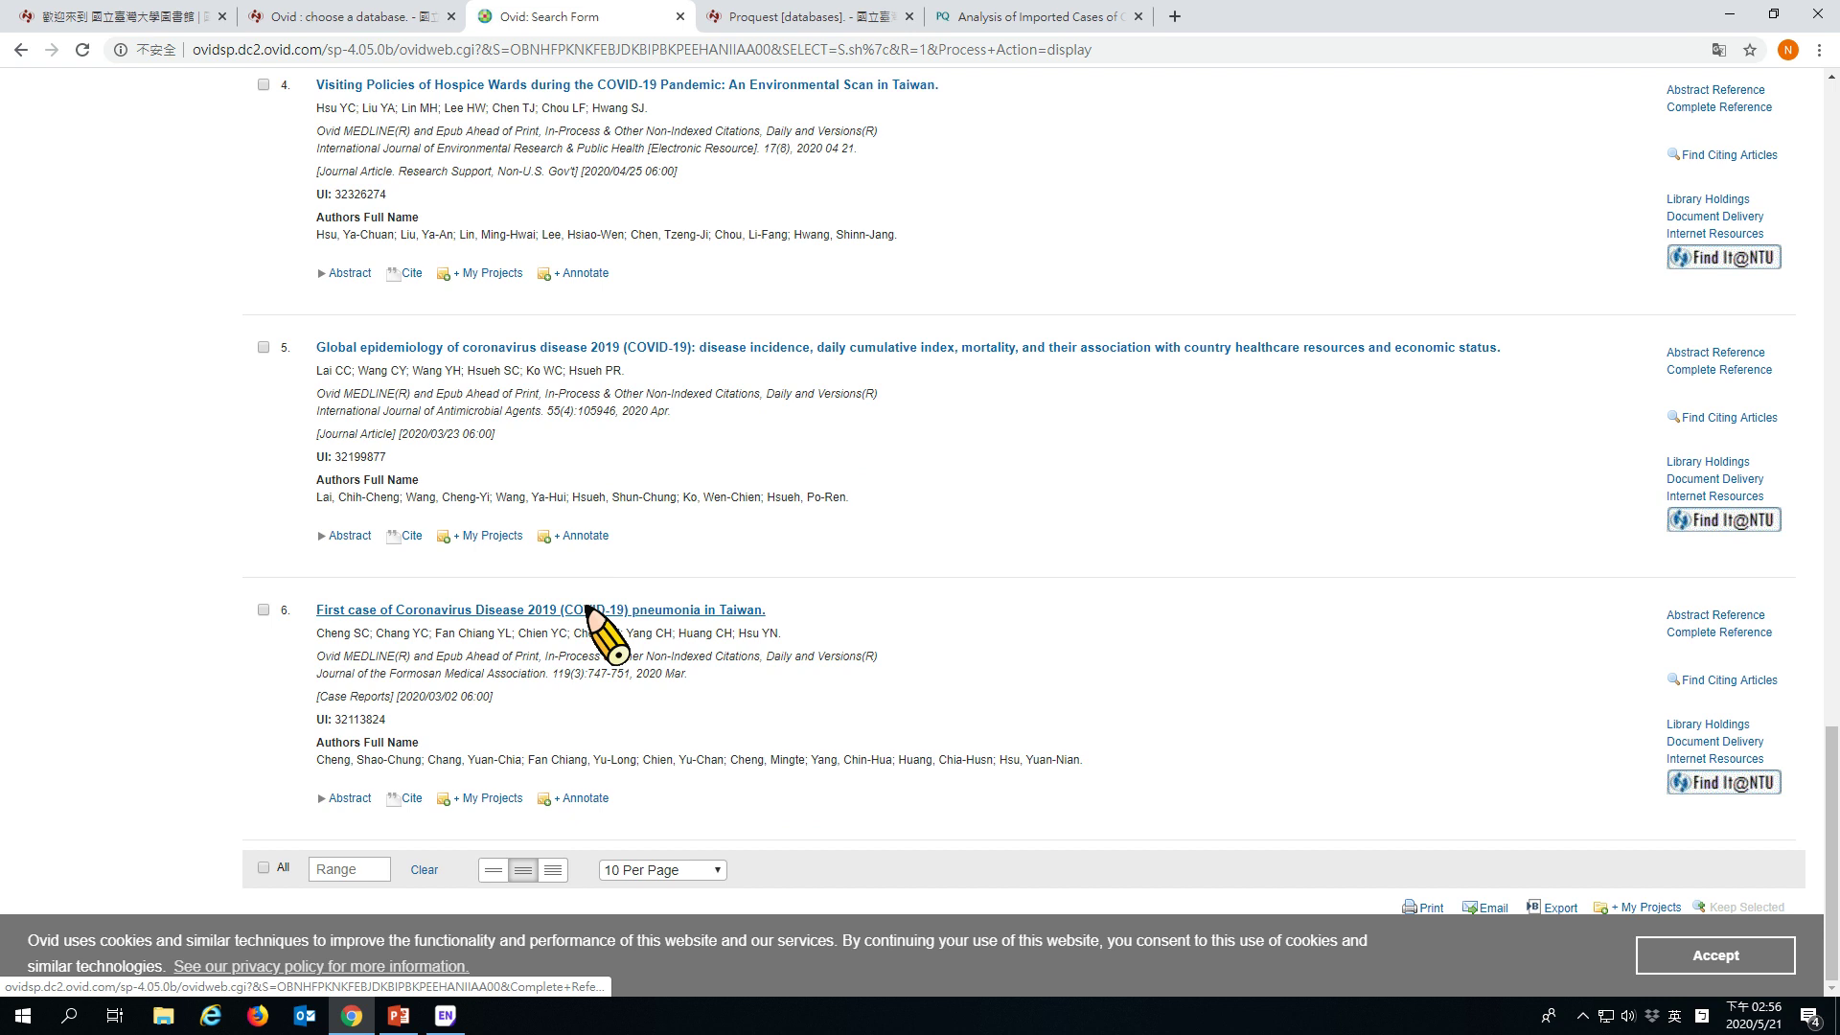
pyautogui.scroll(10, 589, 611)
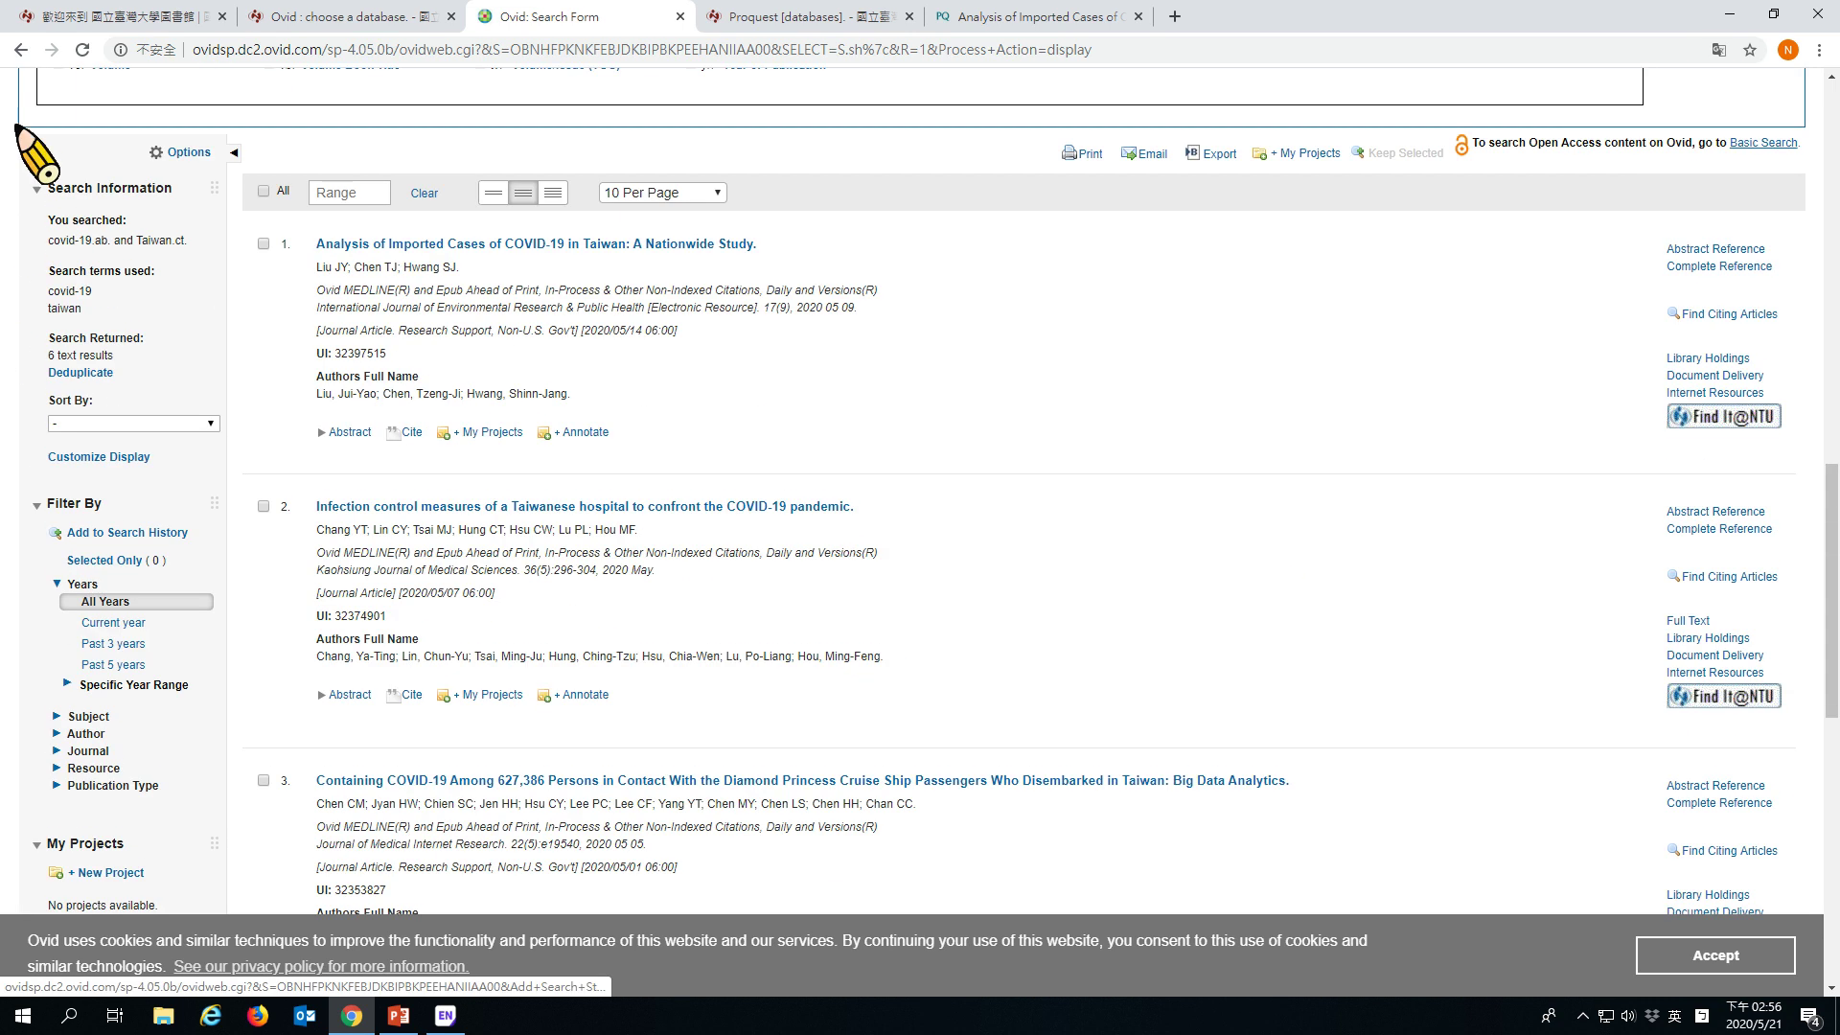
# Step: Open the full text of the first listed Ovid article through Find It@NTU, choosing DOAJ Directory of Open Access Journals as the source
pyautogui.click(1726, 419)
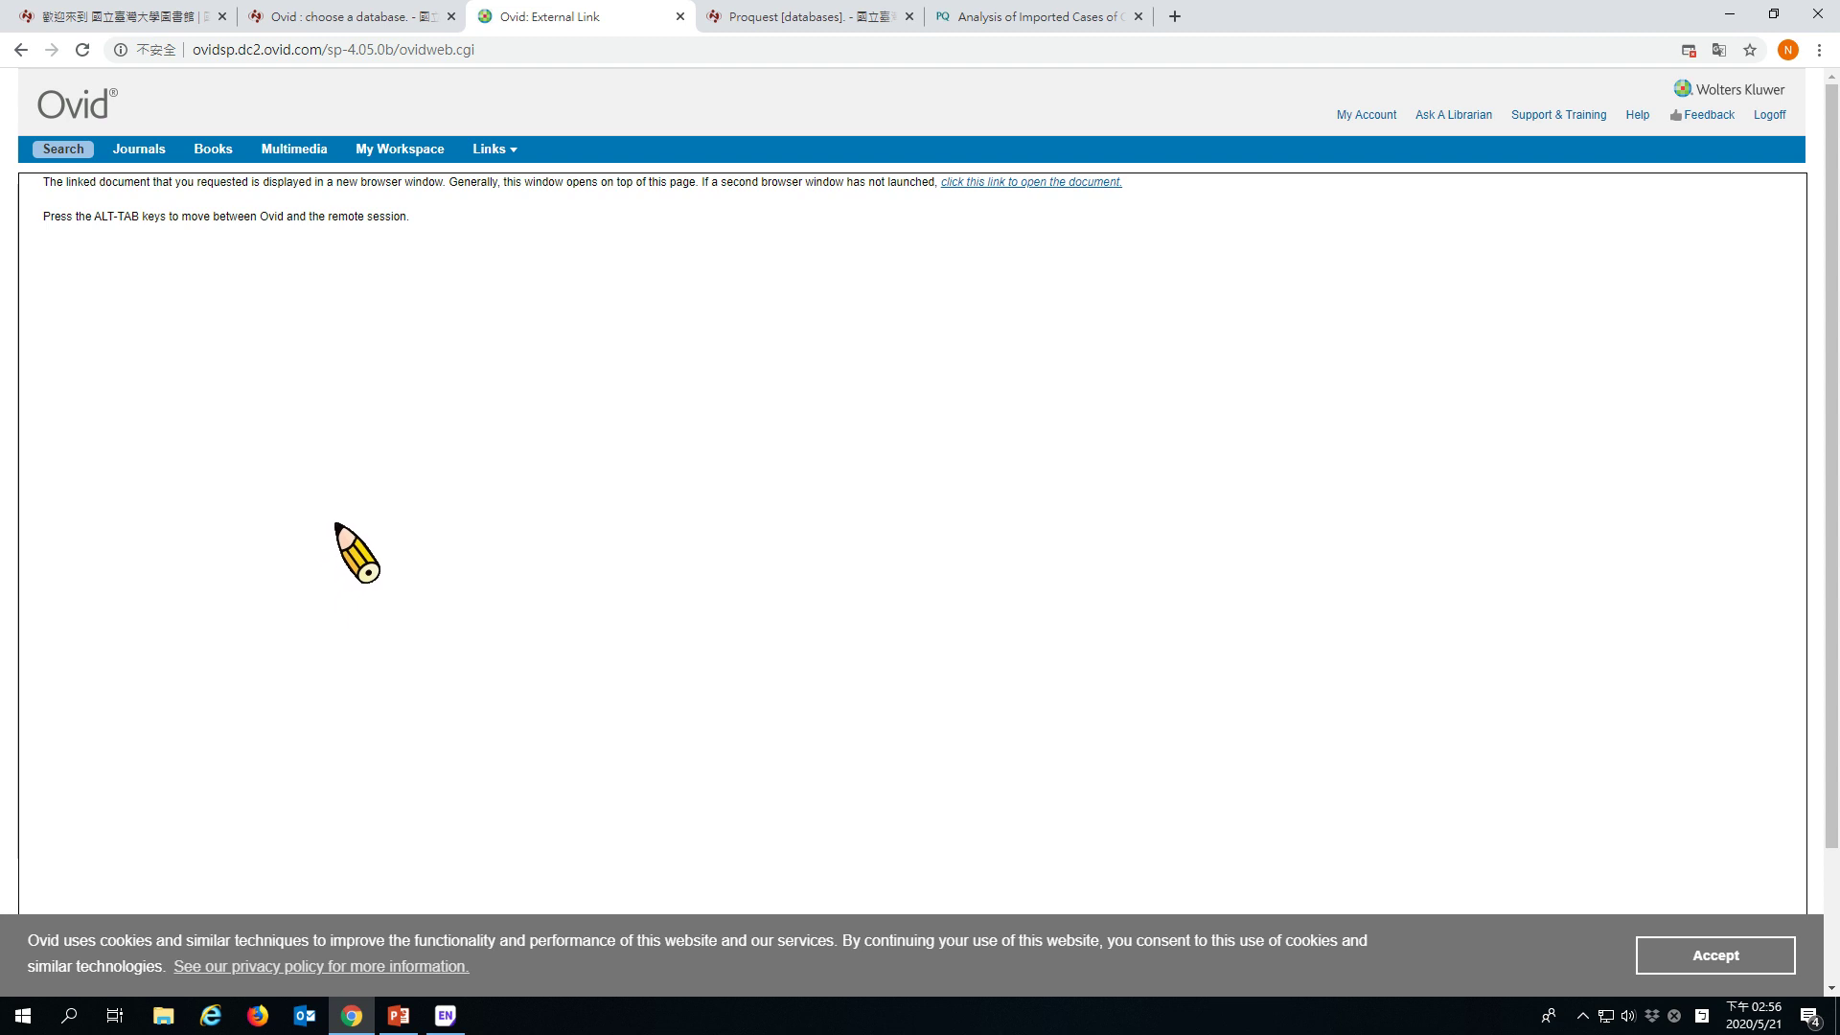
pyautogui.click(1040, 183)
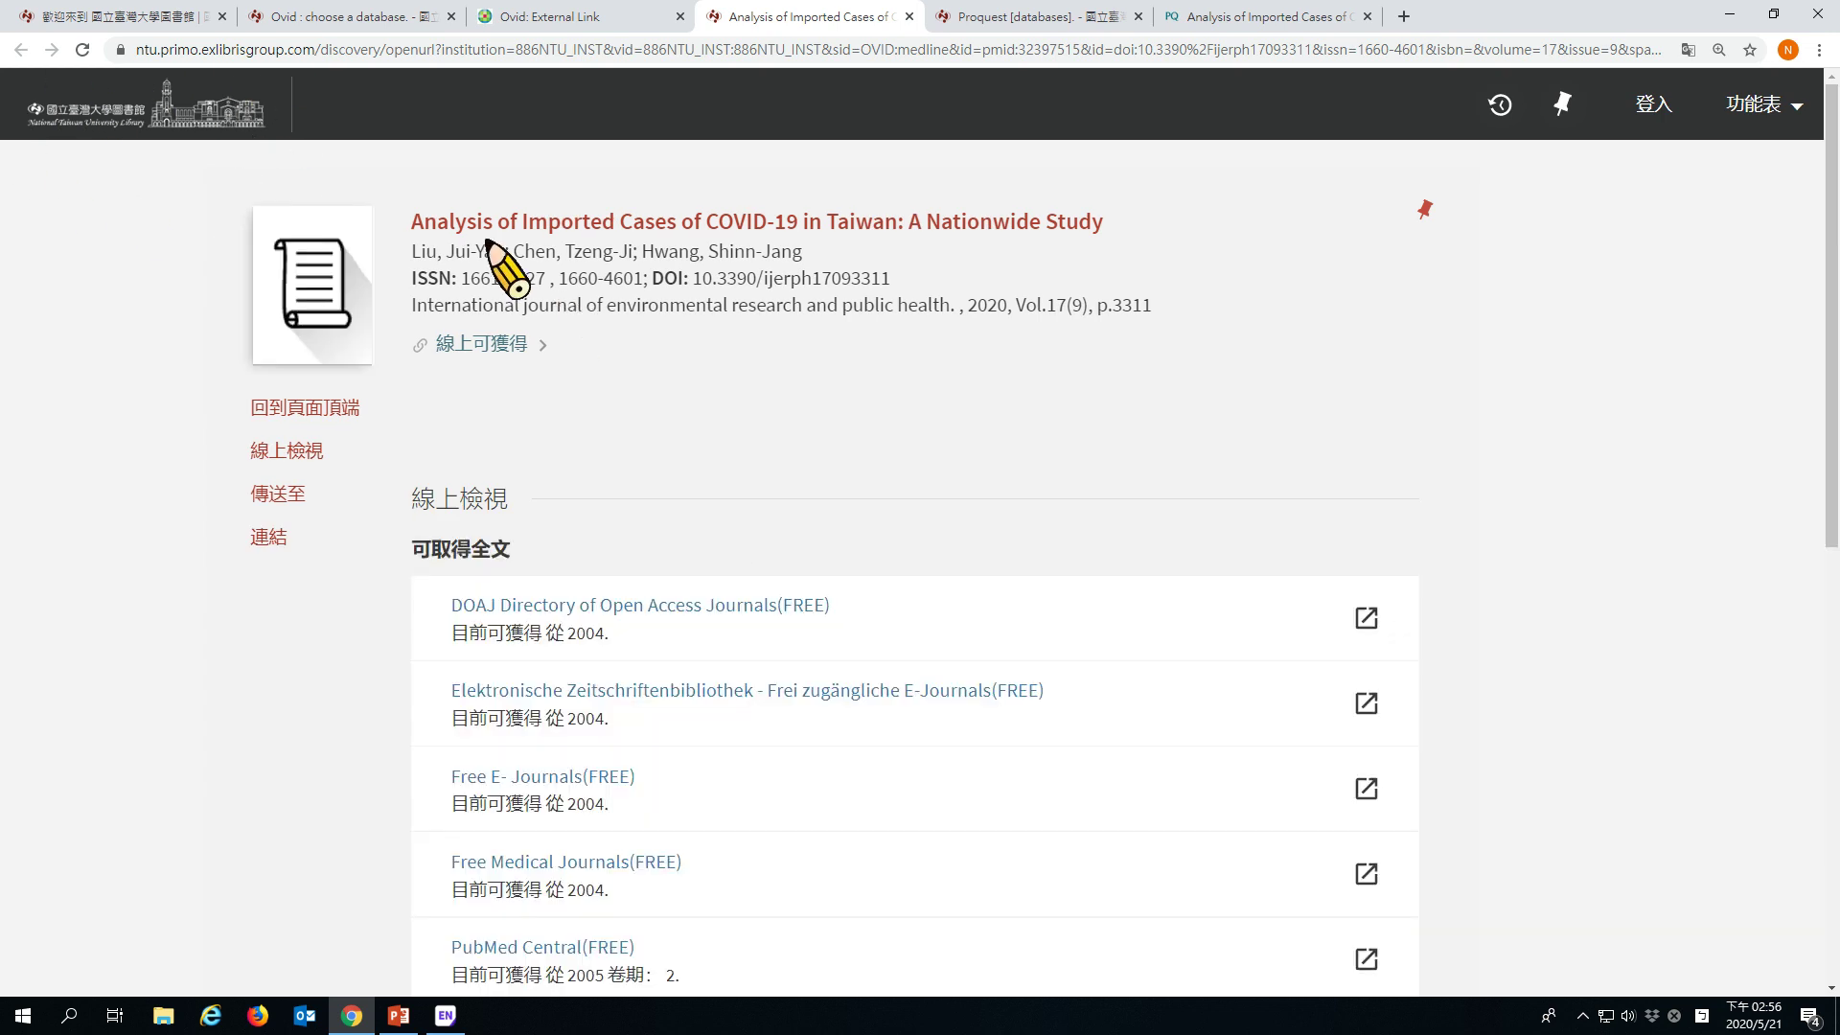
pyautogui.scroll(-2, 785, 469)
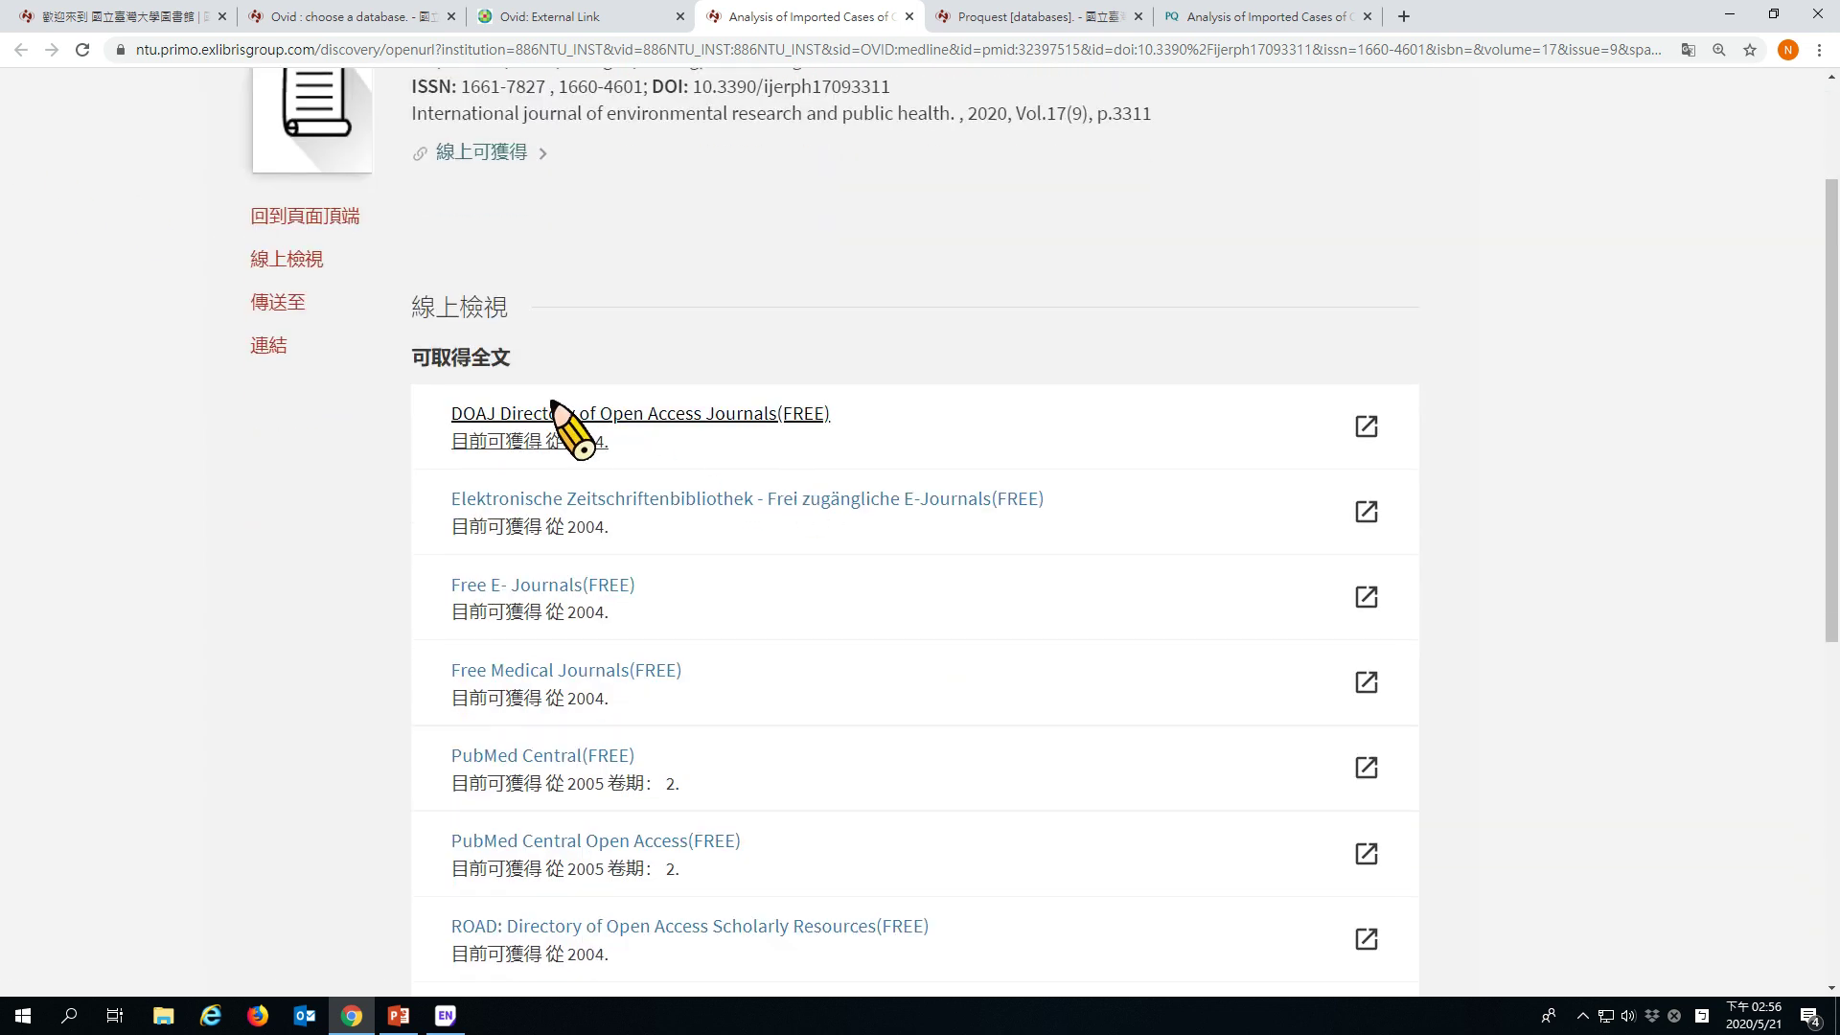
pyautogui.click(623, 417)
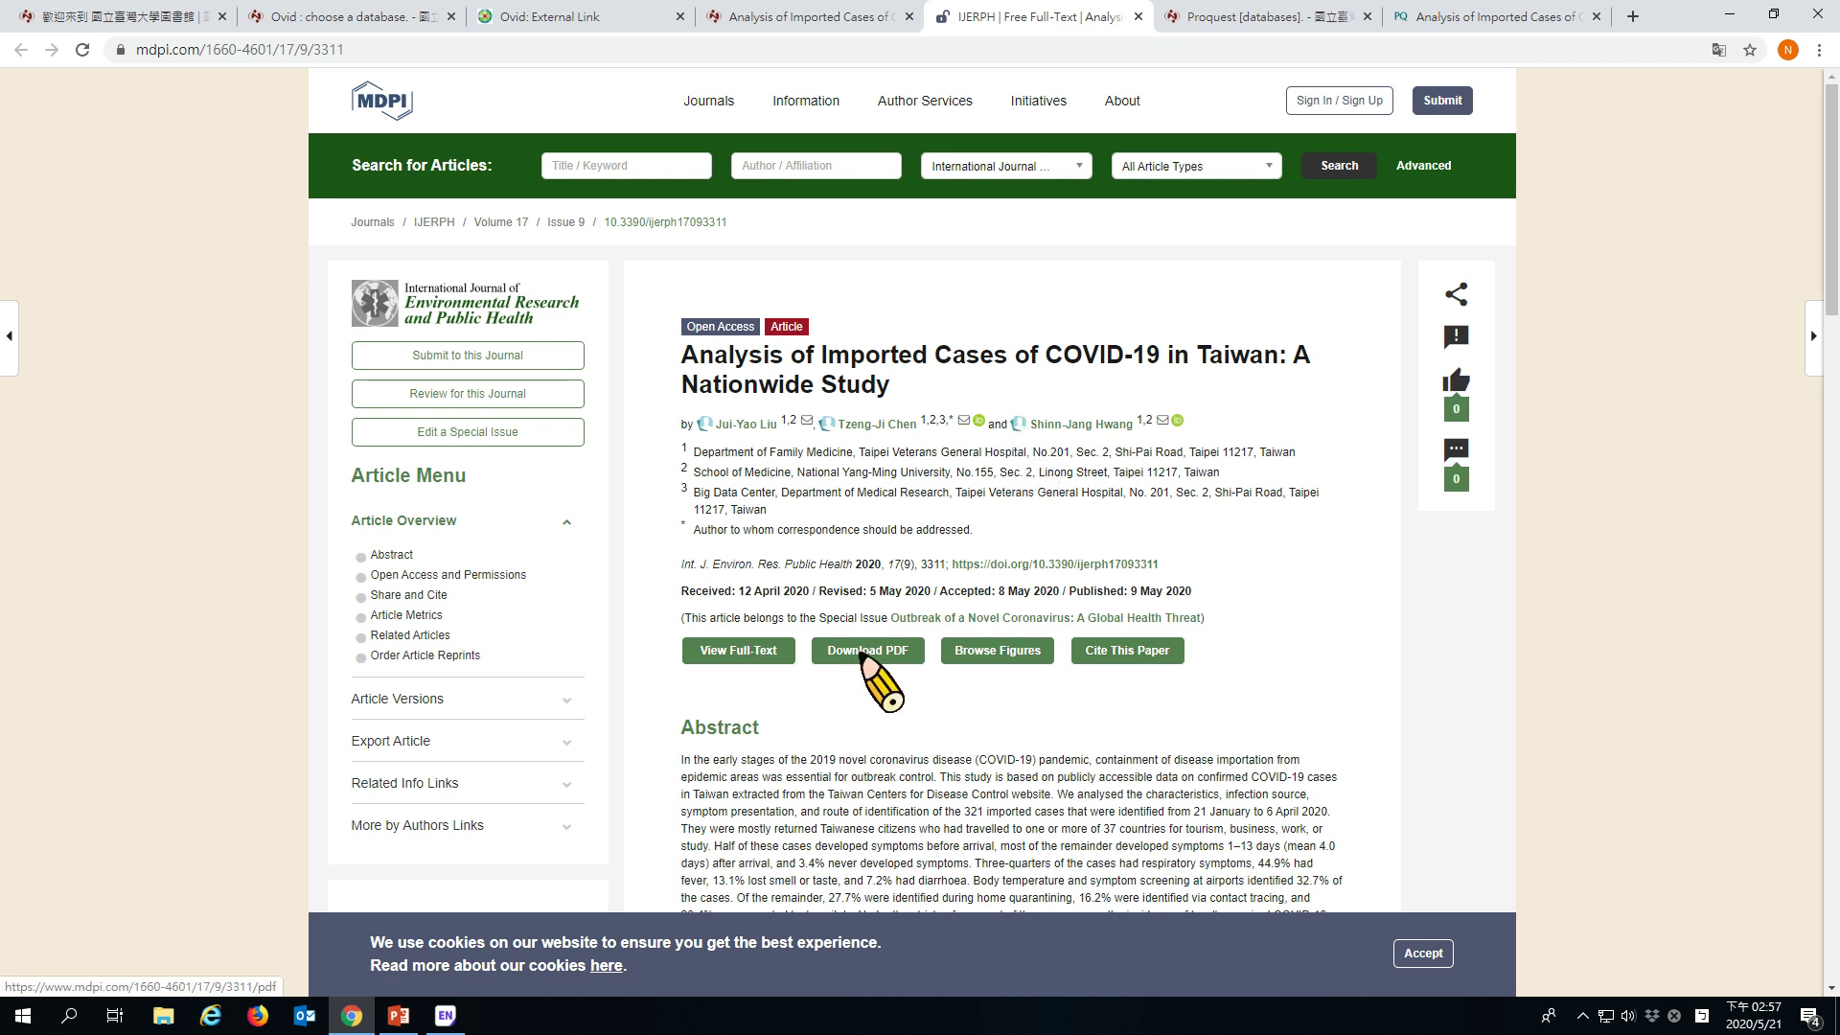
# Step: Browse the article's figures from Figure 1 to Figure 5 and display the image options for Figure 5
pyautogui.click(1024, 659)
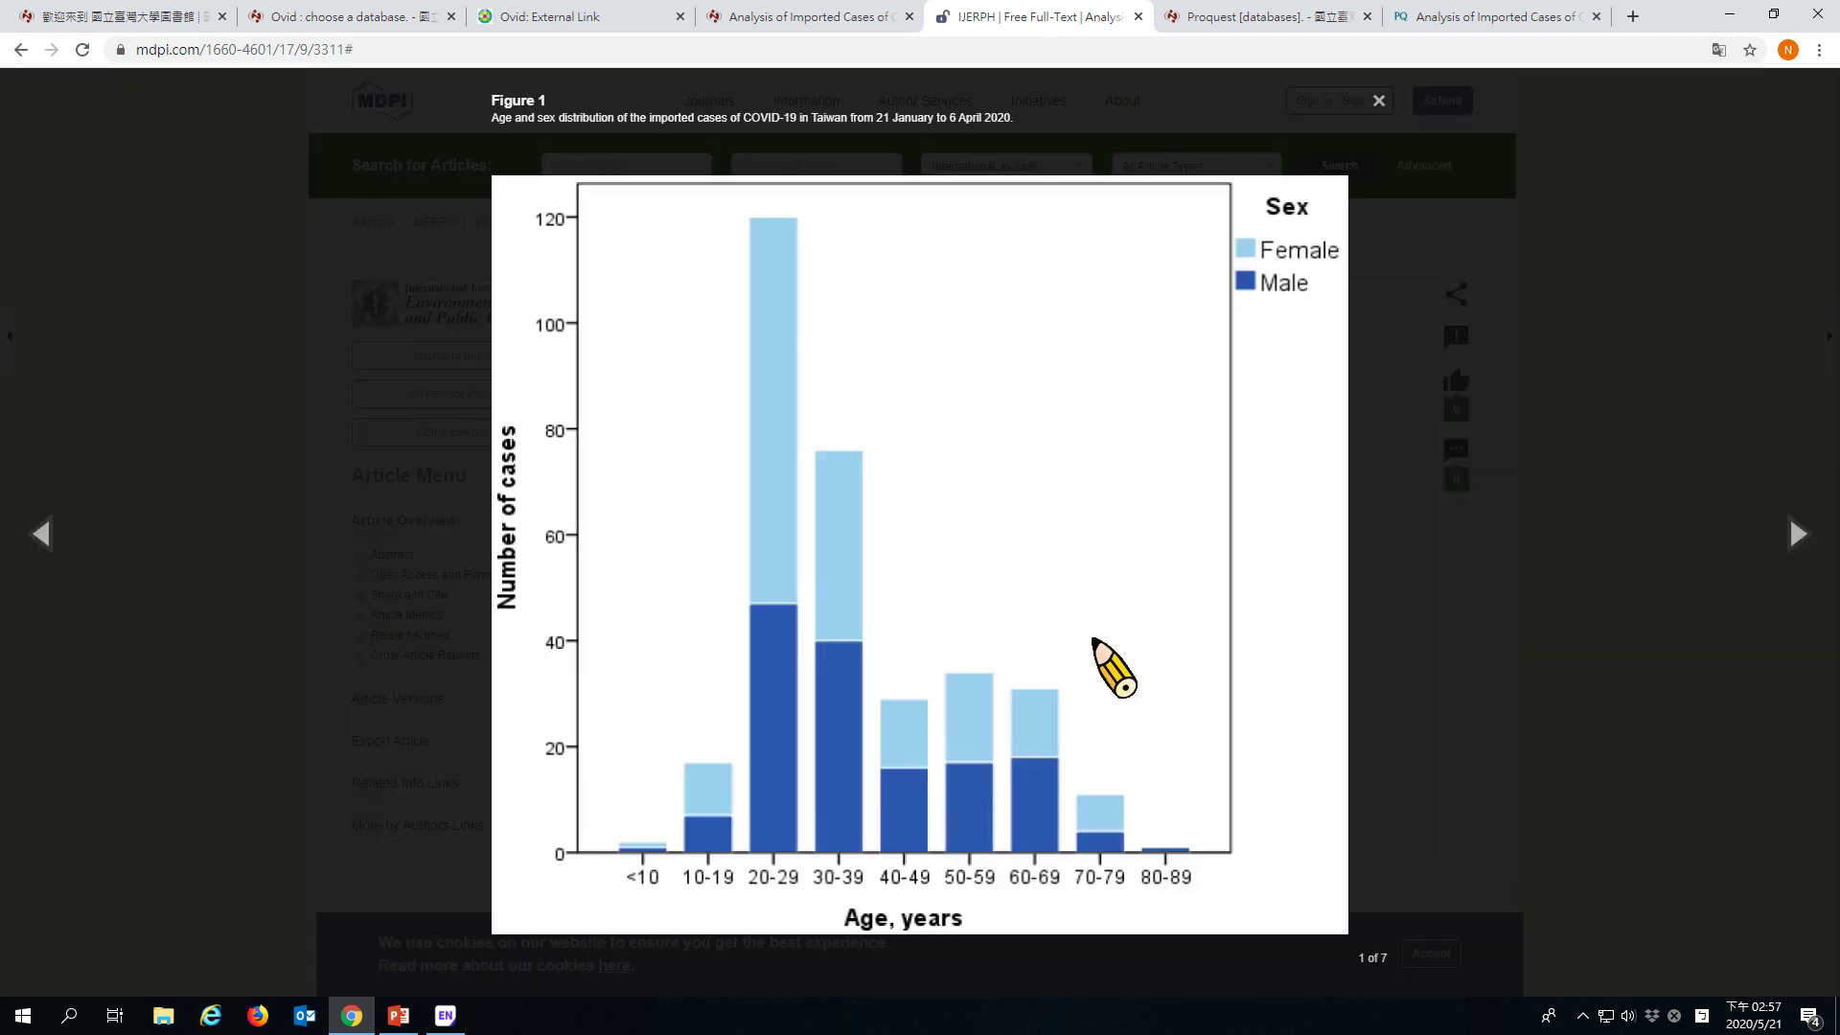
pyautogui.click(1797, 533)
pyautogui.click(1798, 532)
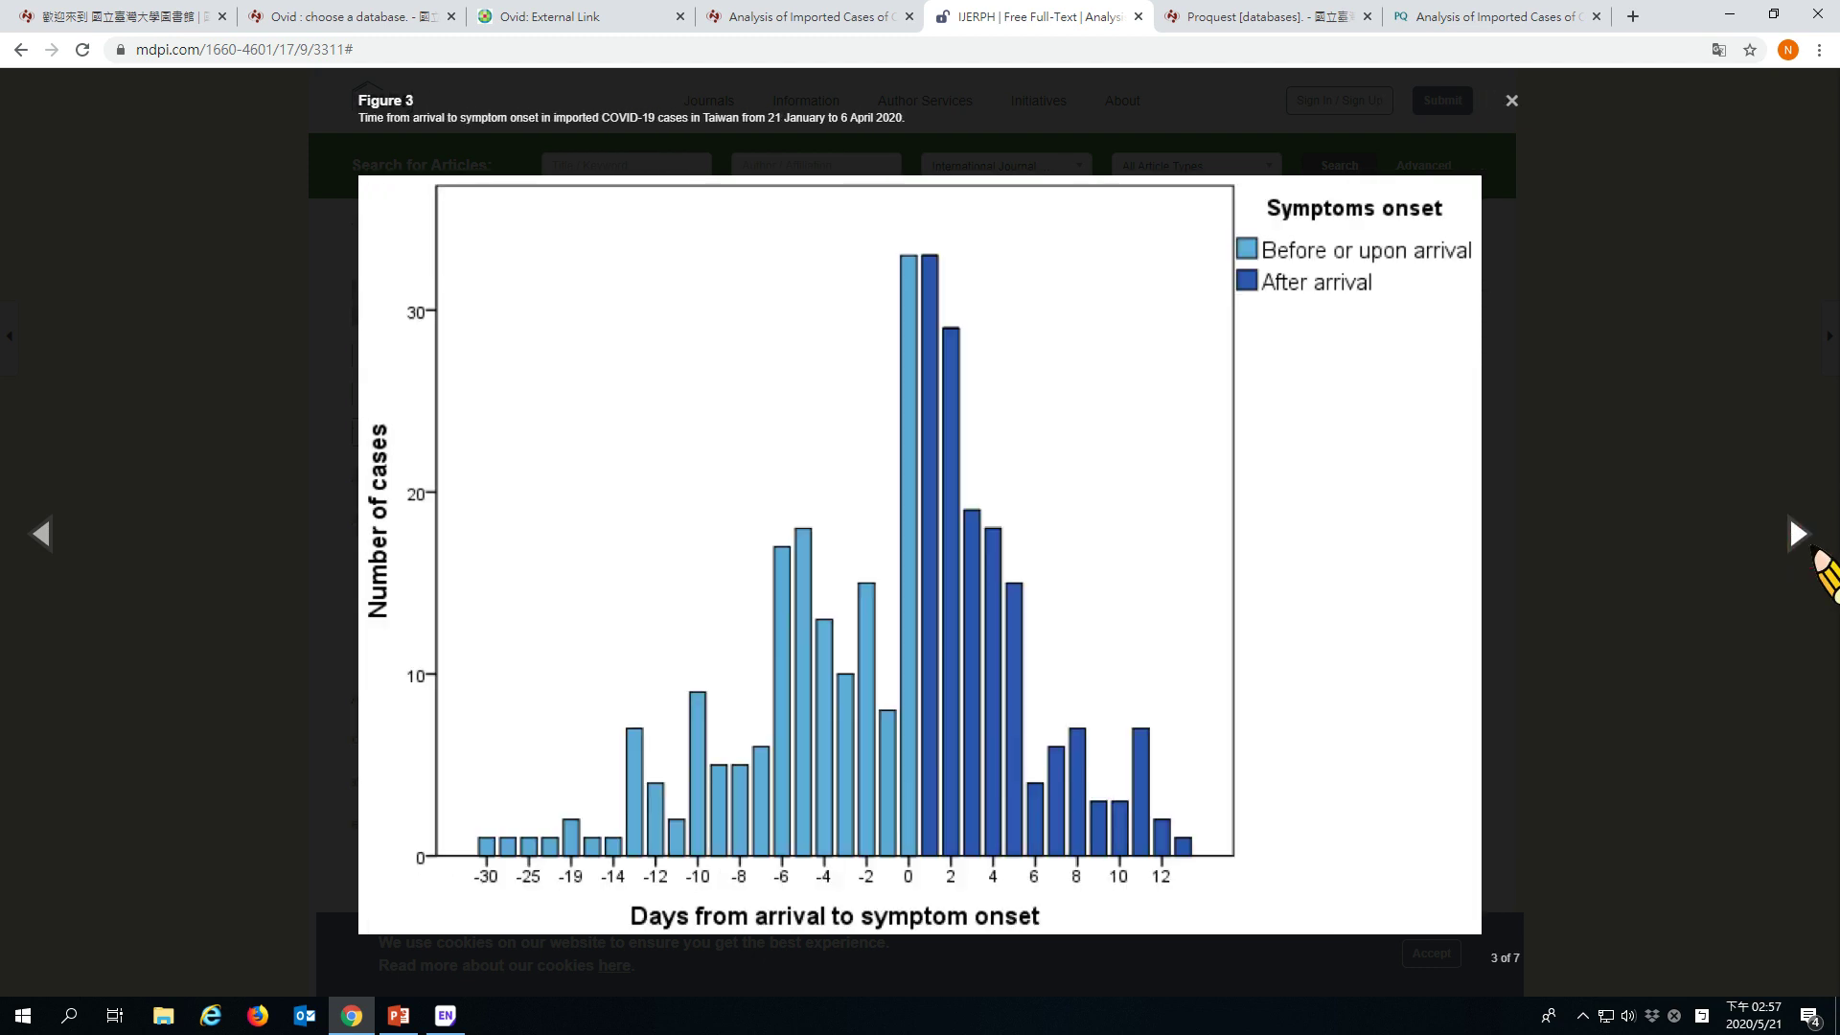
pyautogui.click(1797, 533)
pyautogui.click(1797, 532)
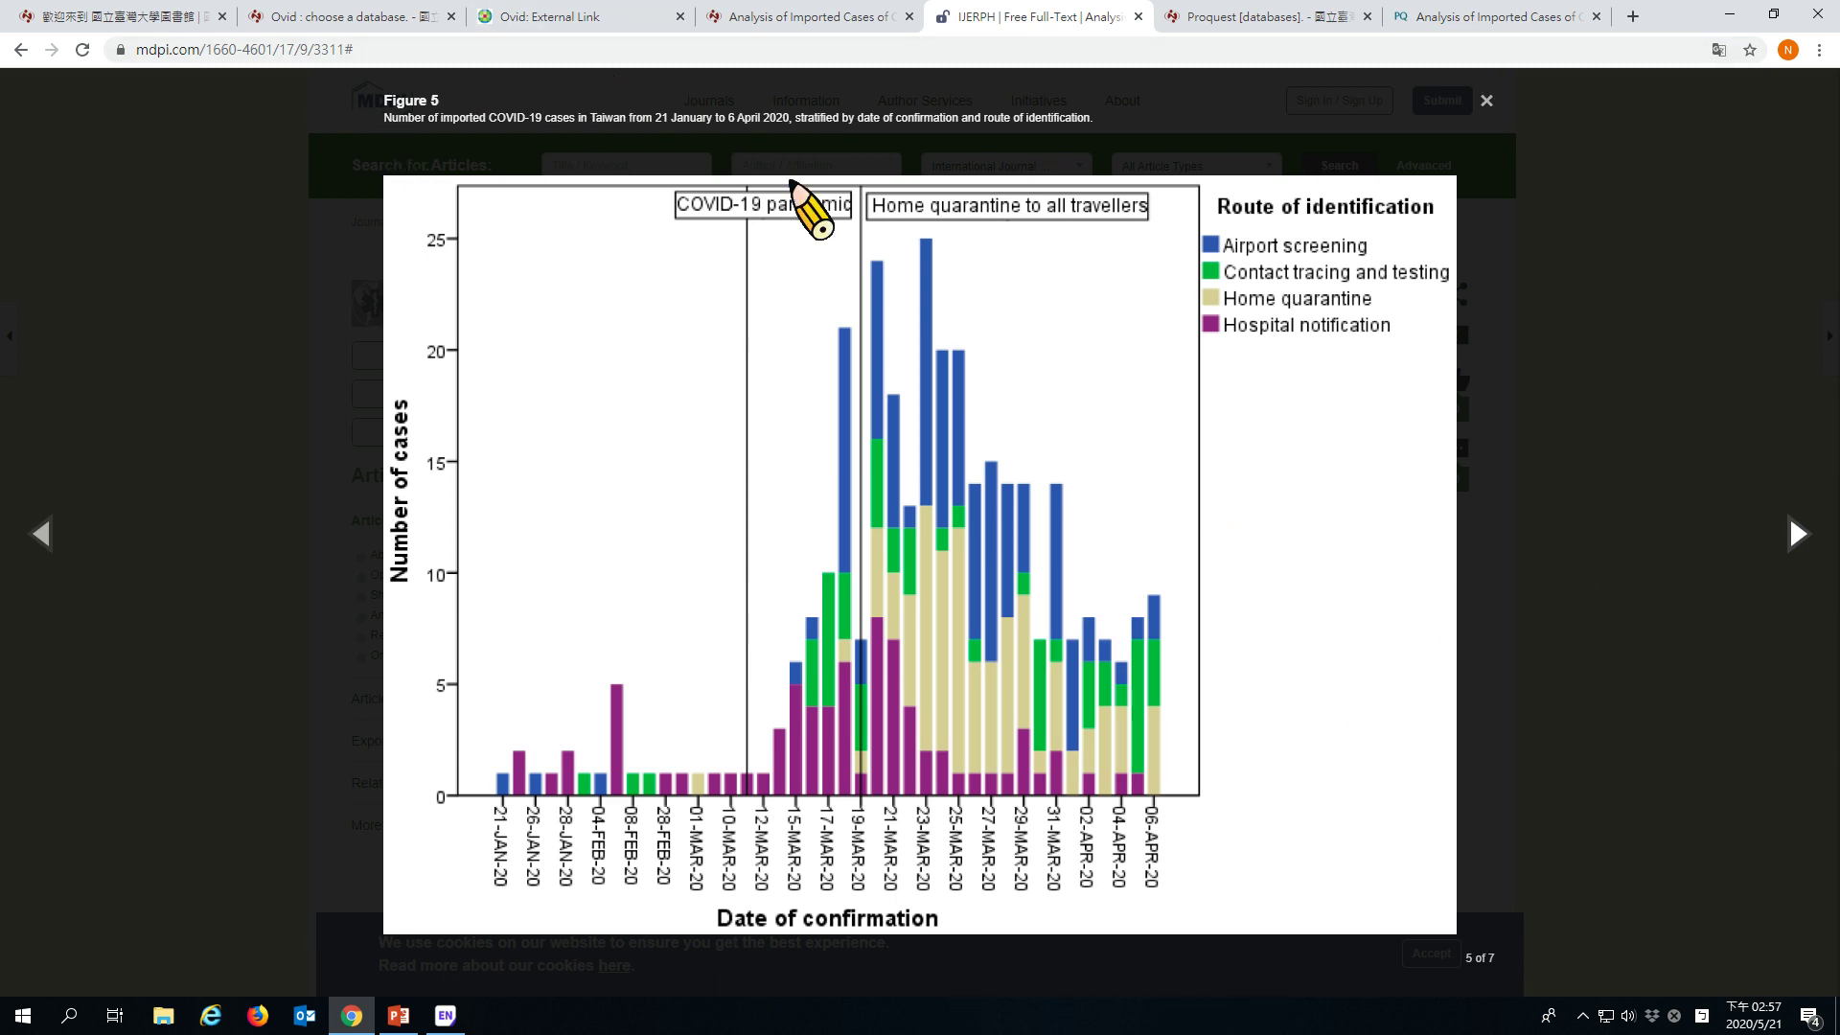
pyautogui.rightClick(753, 449)
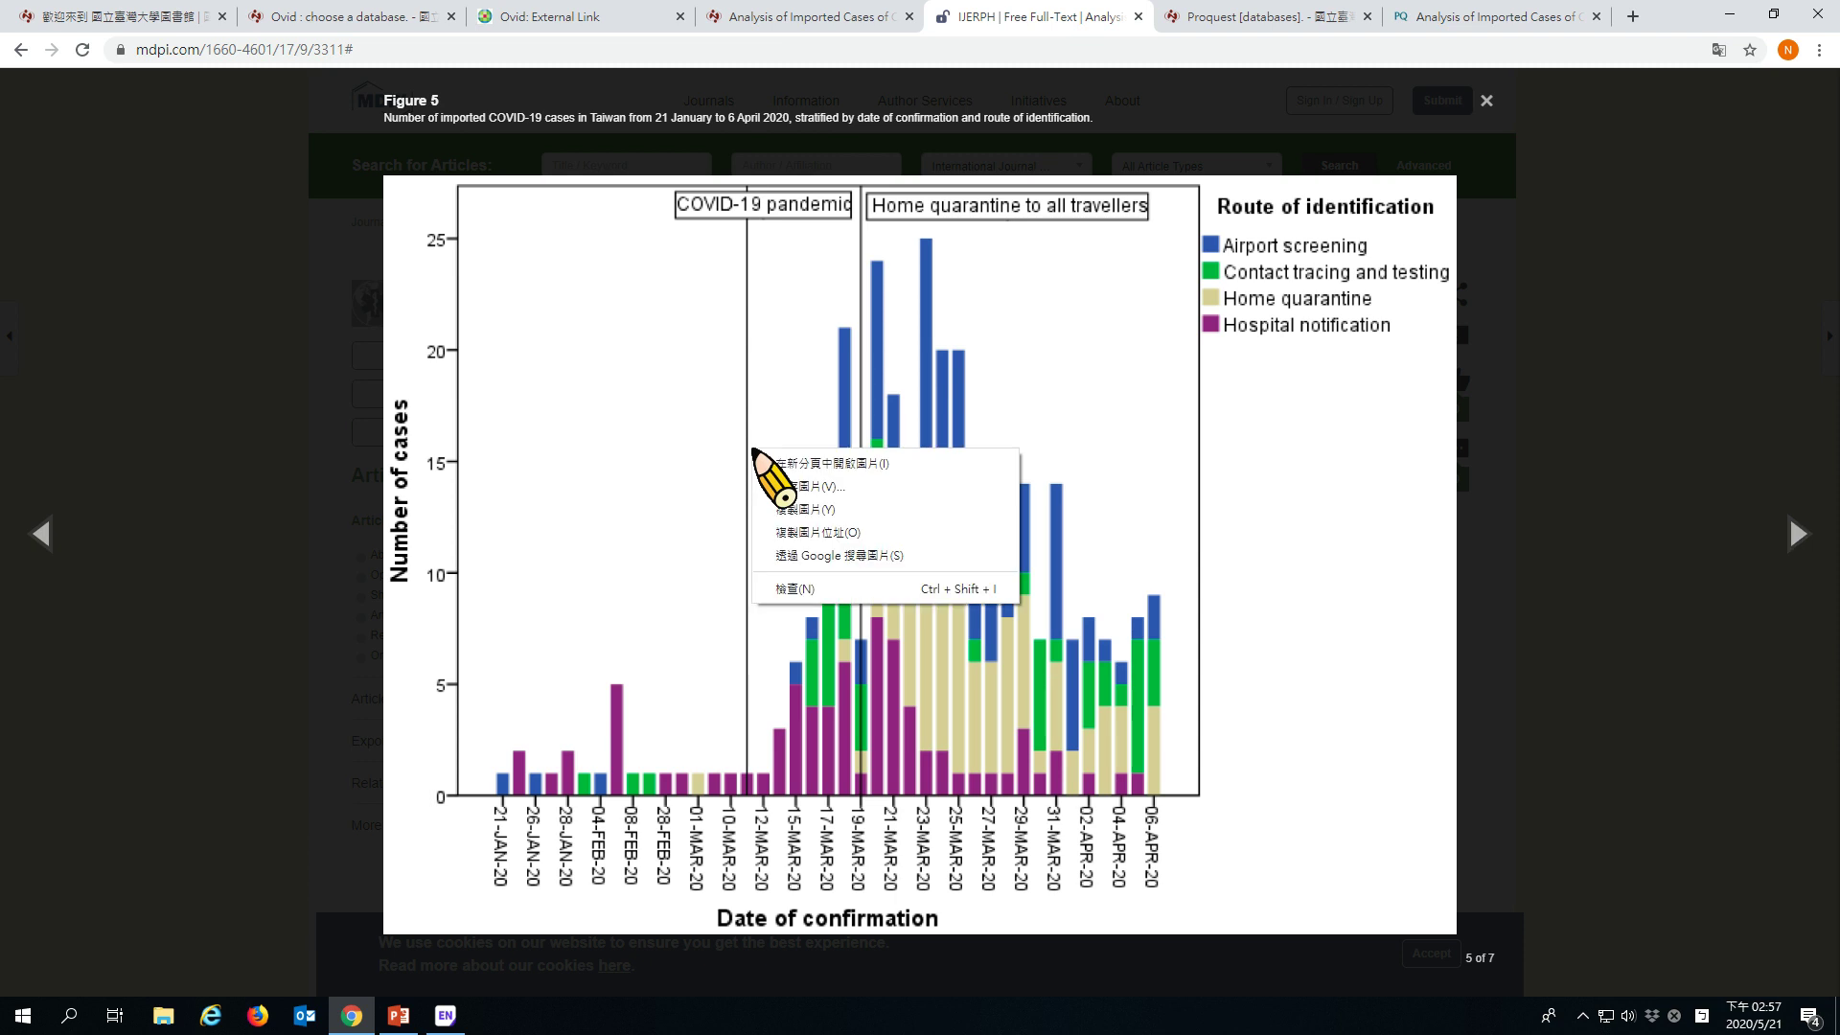
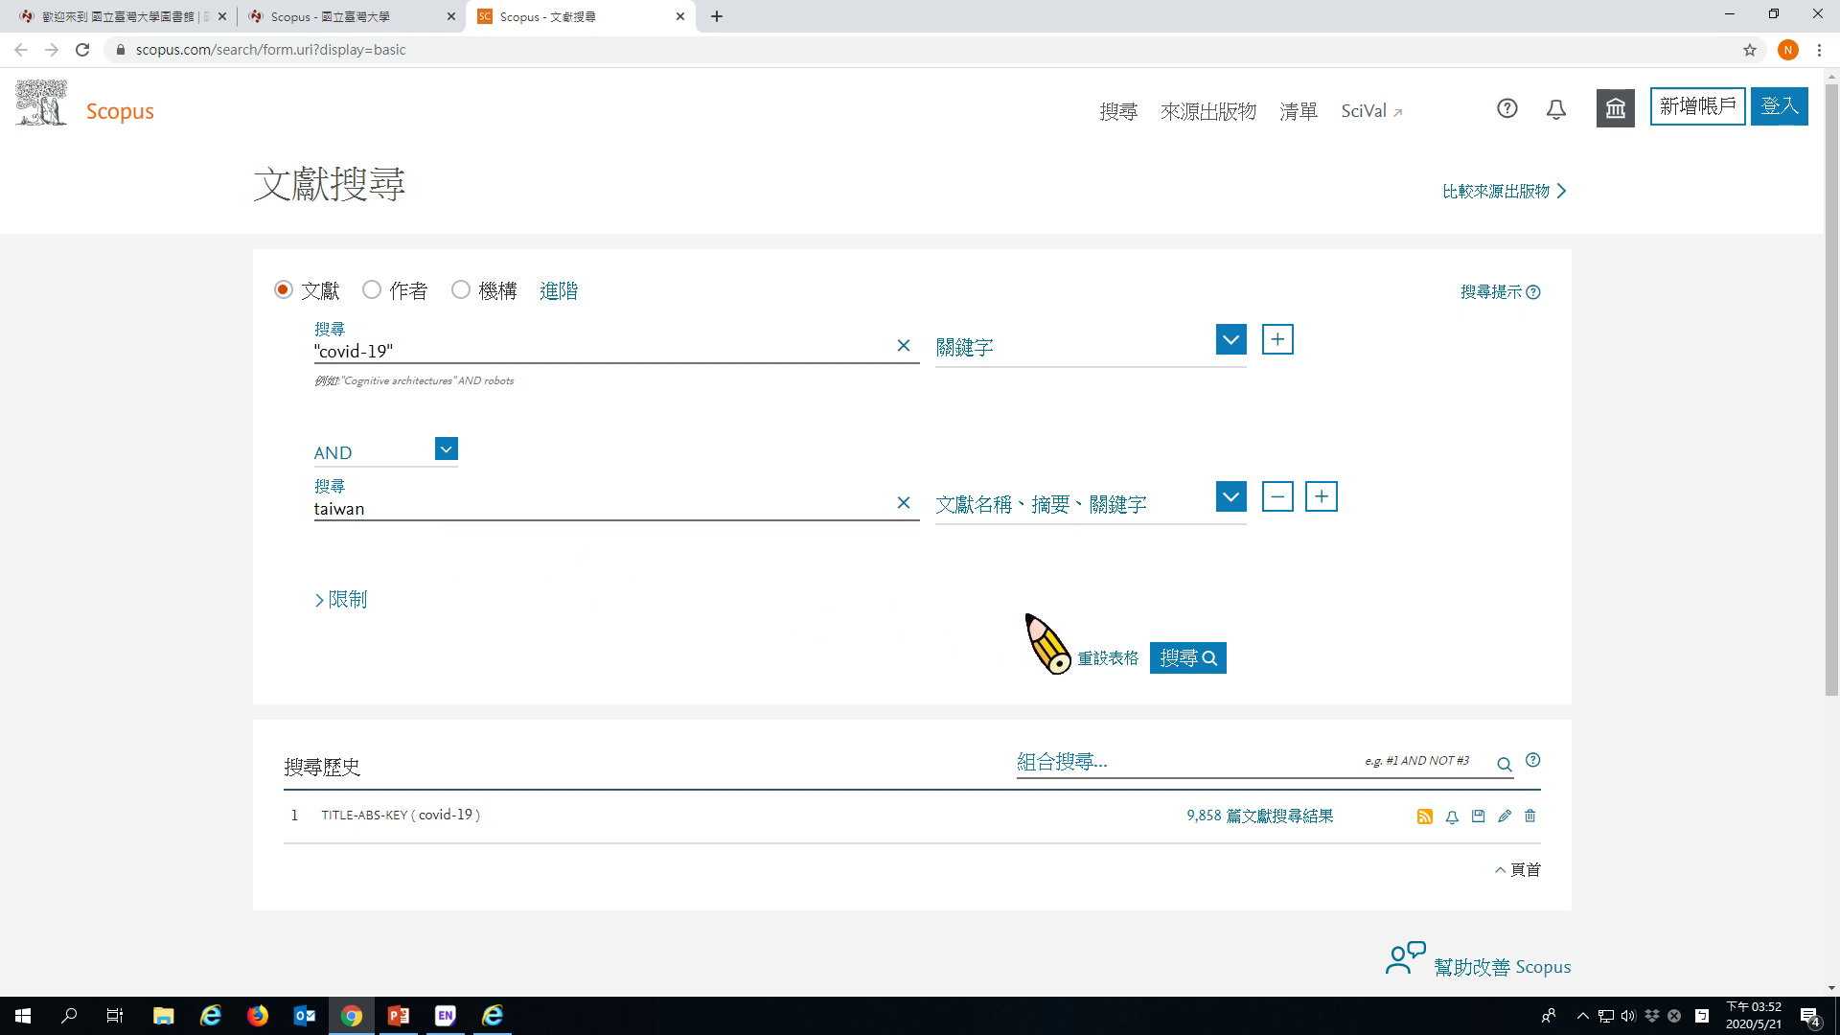
# Step: Run the Scopus search for "covid-19" in keywords AND taiwan in title, abstract and keywords, and look through the listed documents
pyautogui.click(1200, 661)
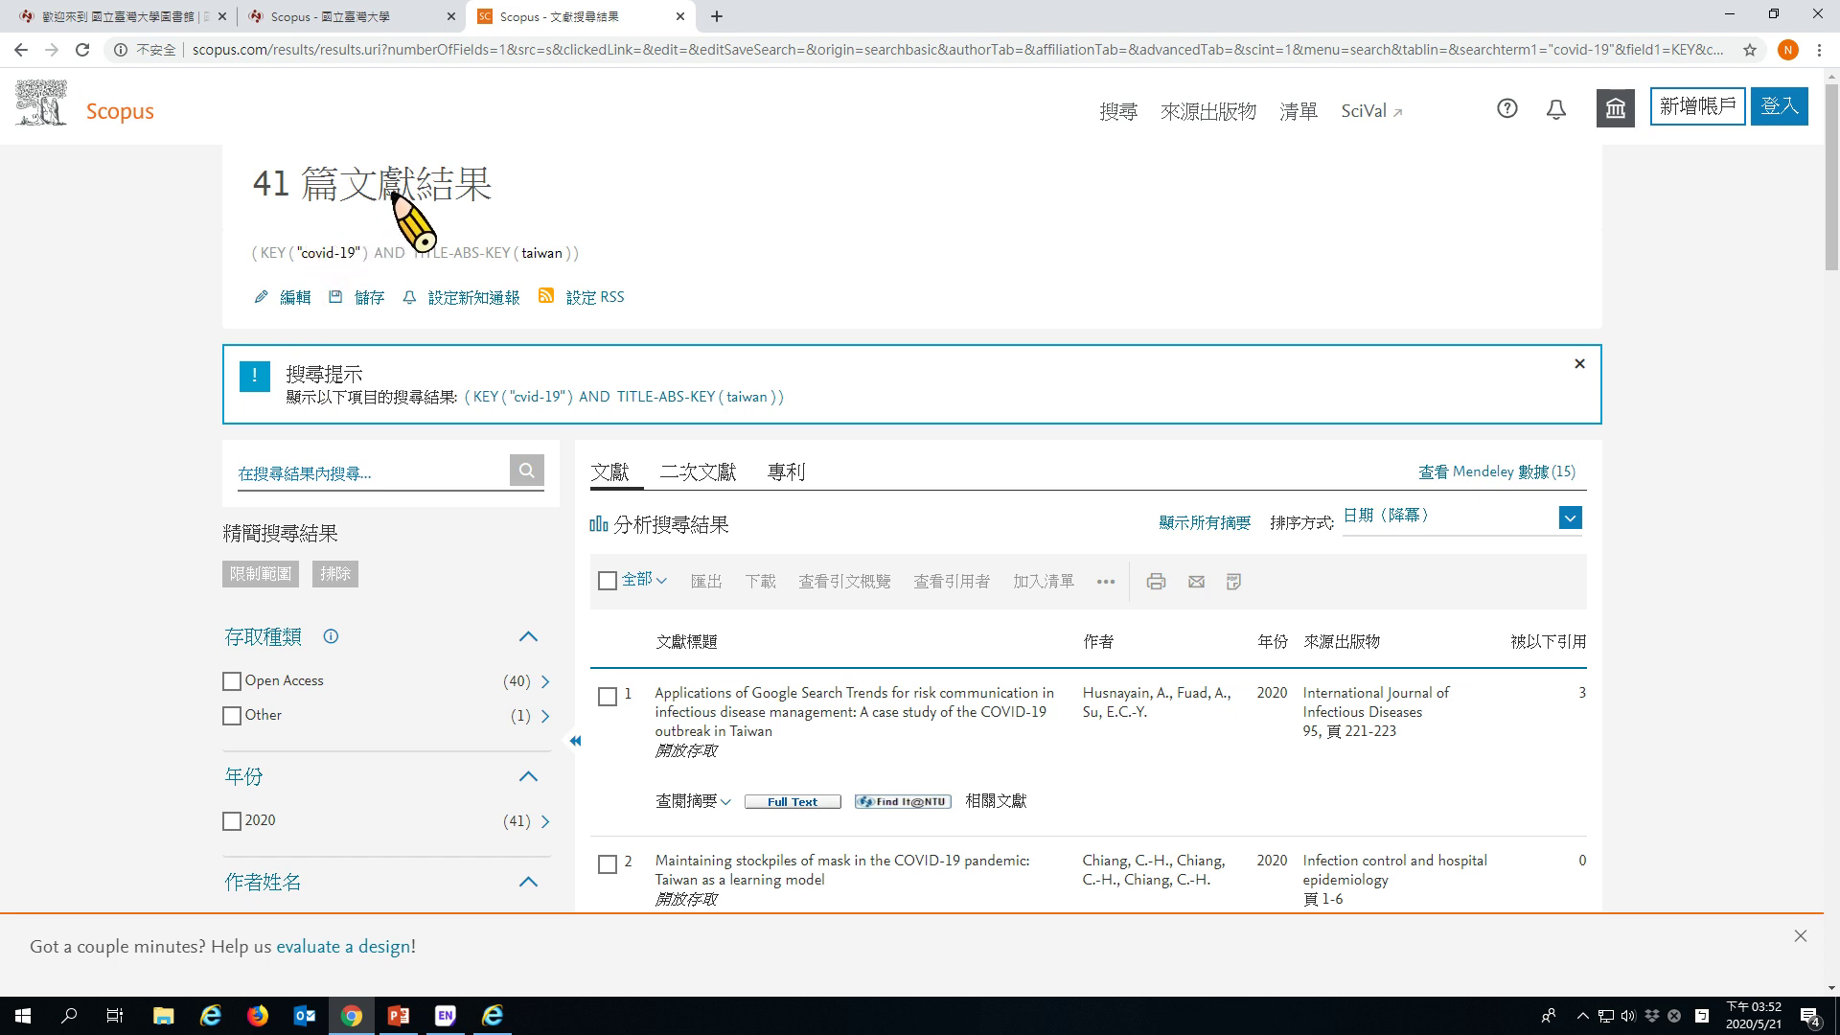
pyautogui.scroll(-1, 796, 383)
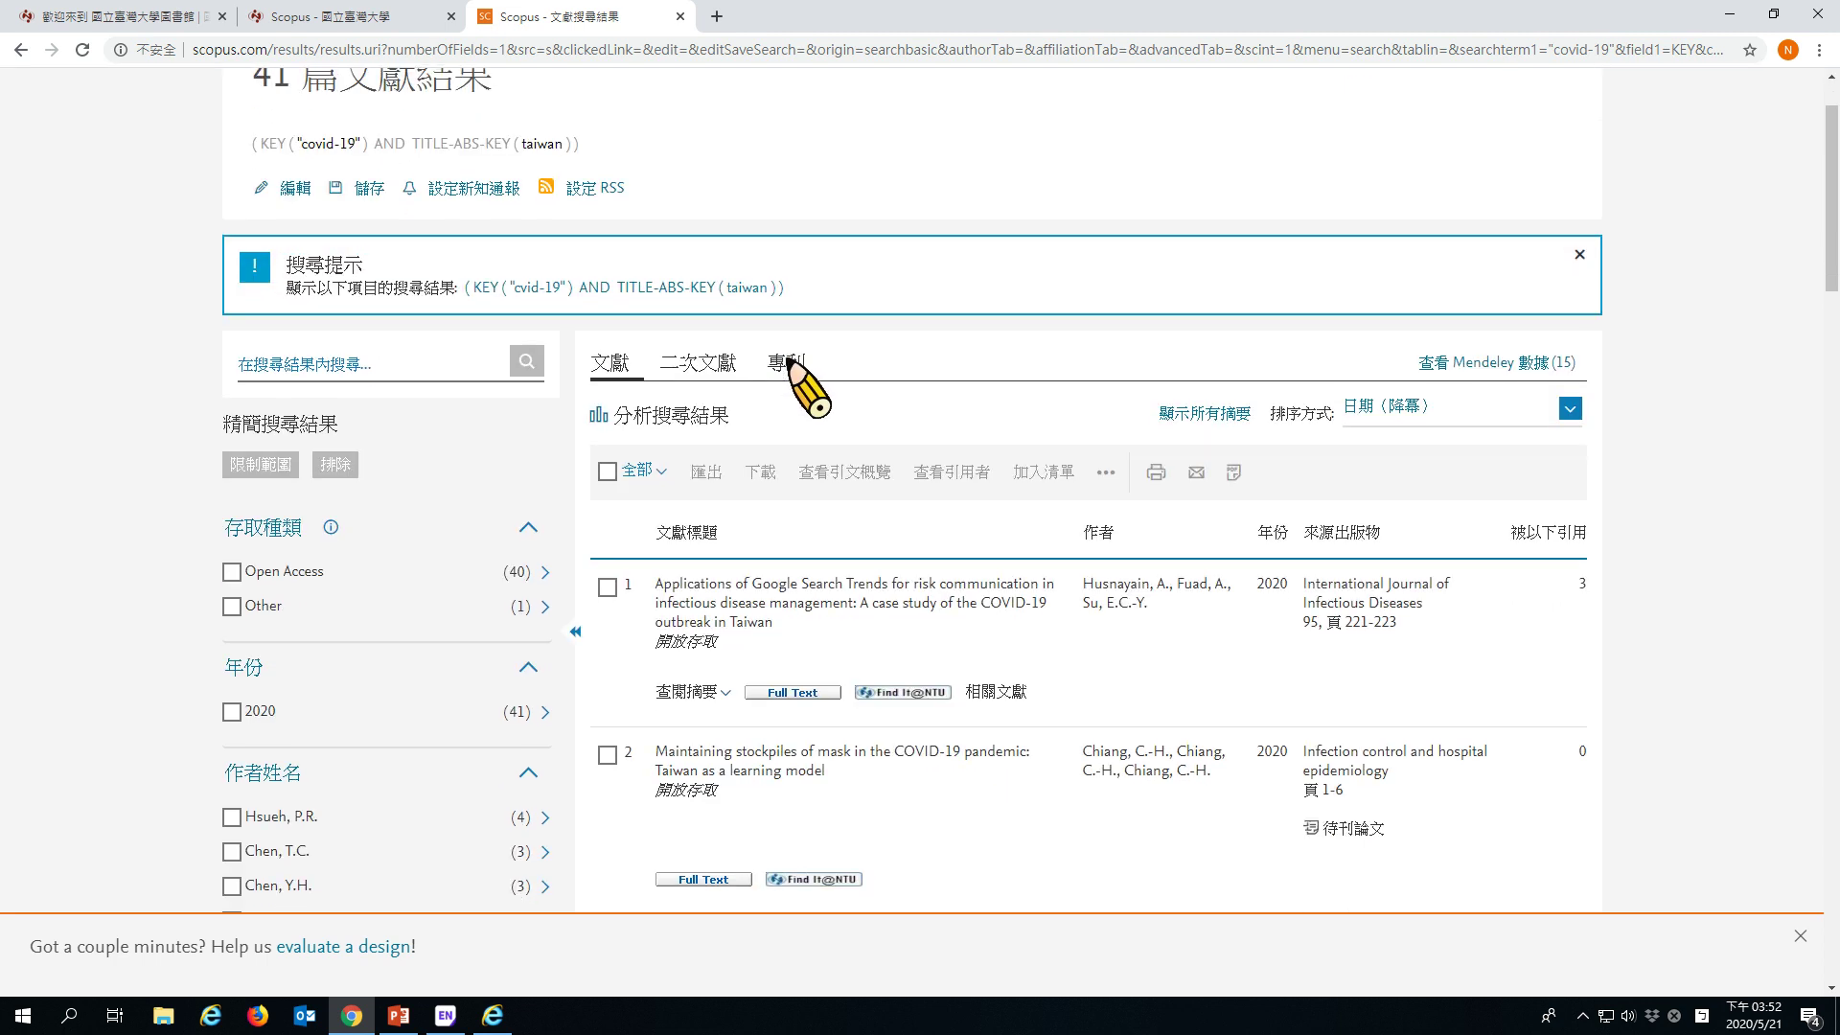
pyautogui.scroll(-2, 796, 383)
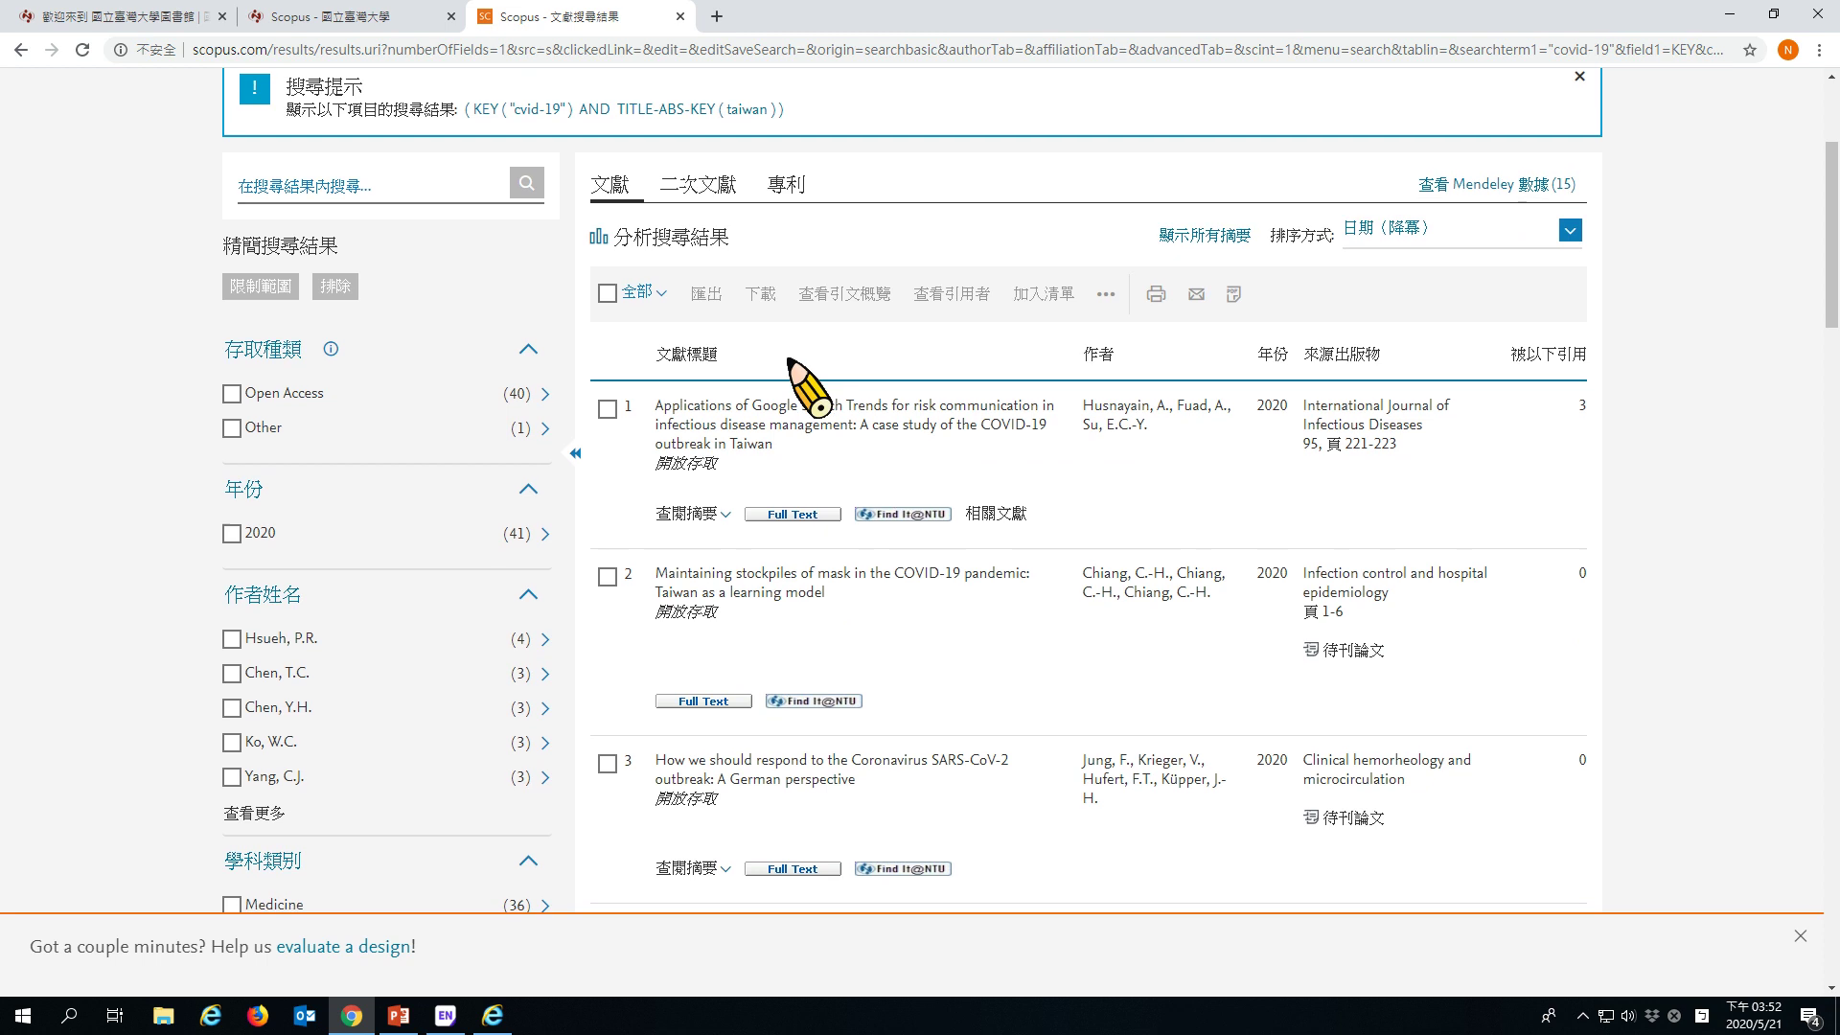
# Step: Export all search results in RIS format and import scopus.ris into EndNote, looking through the imported references
pyautogui.click(608, 293)
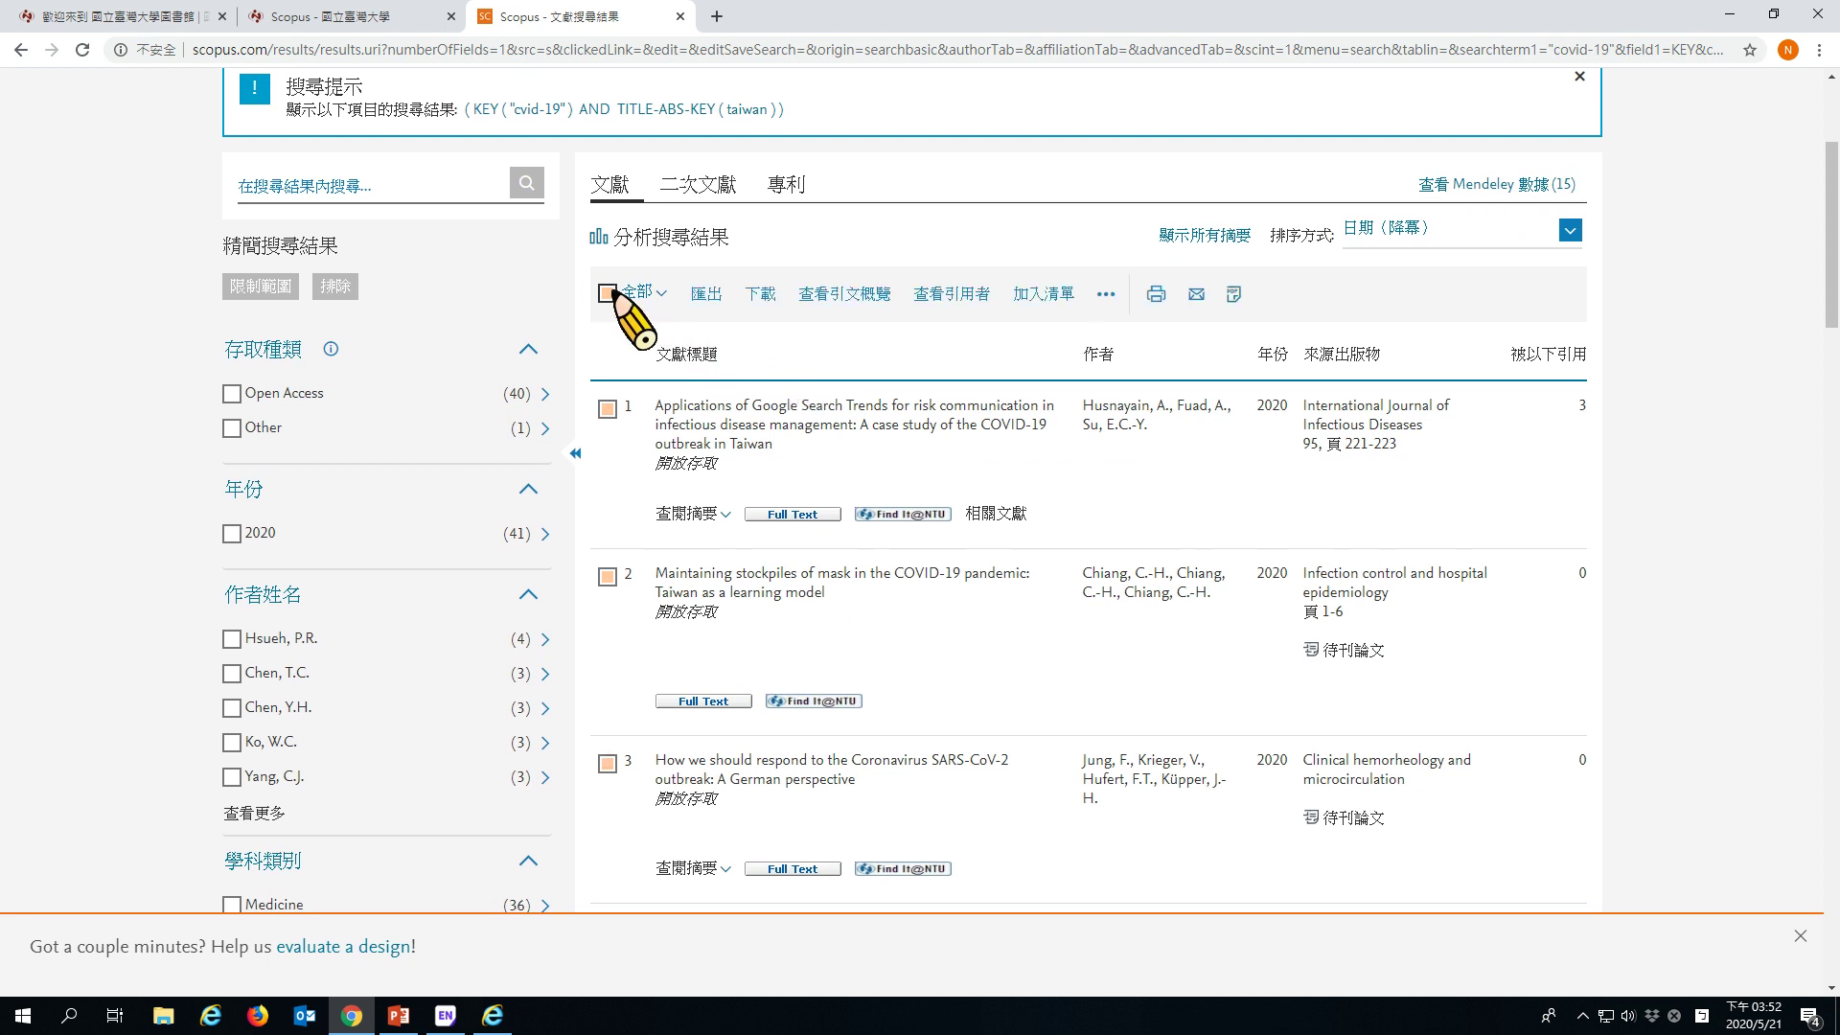
pyautogui.click(714, 294)
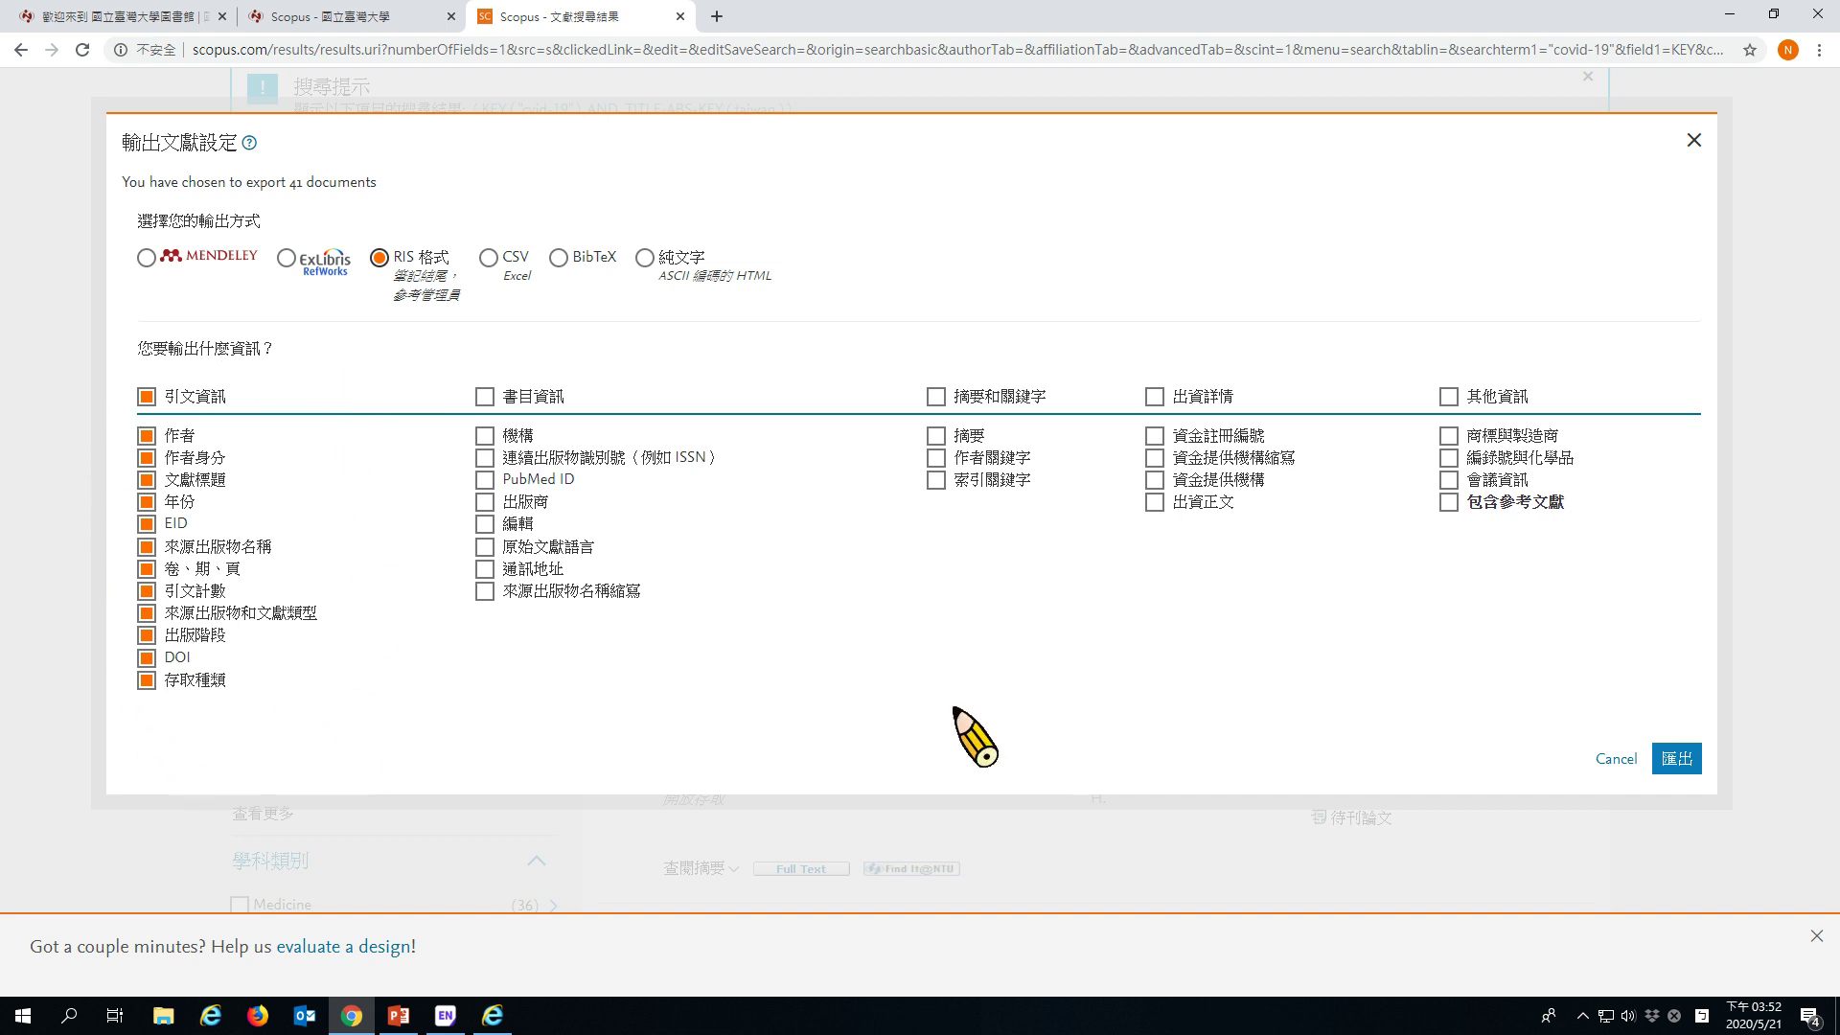
pyautogui.click(1674, 757)
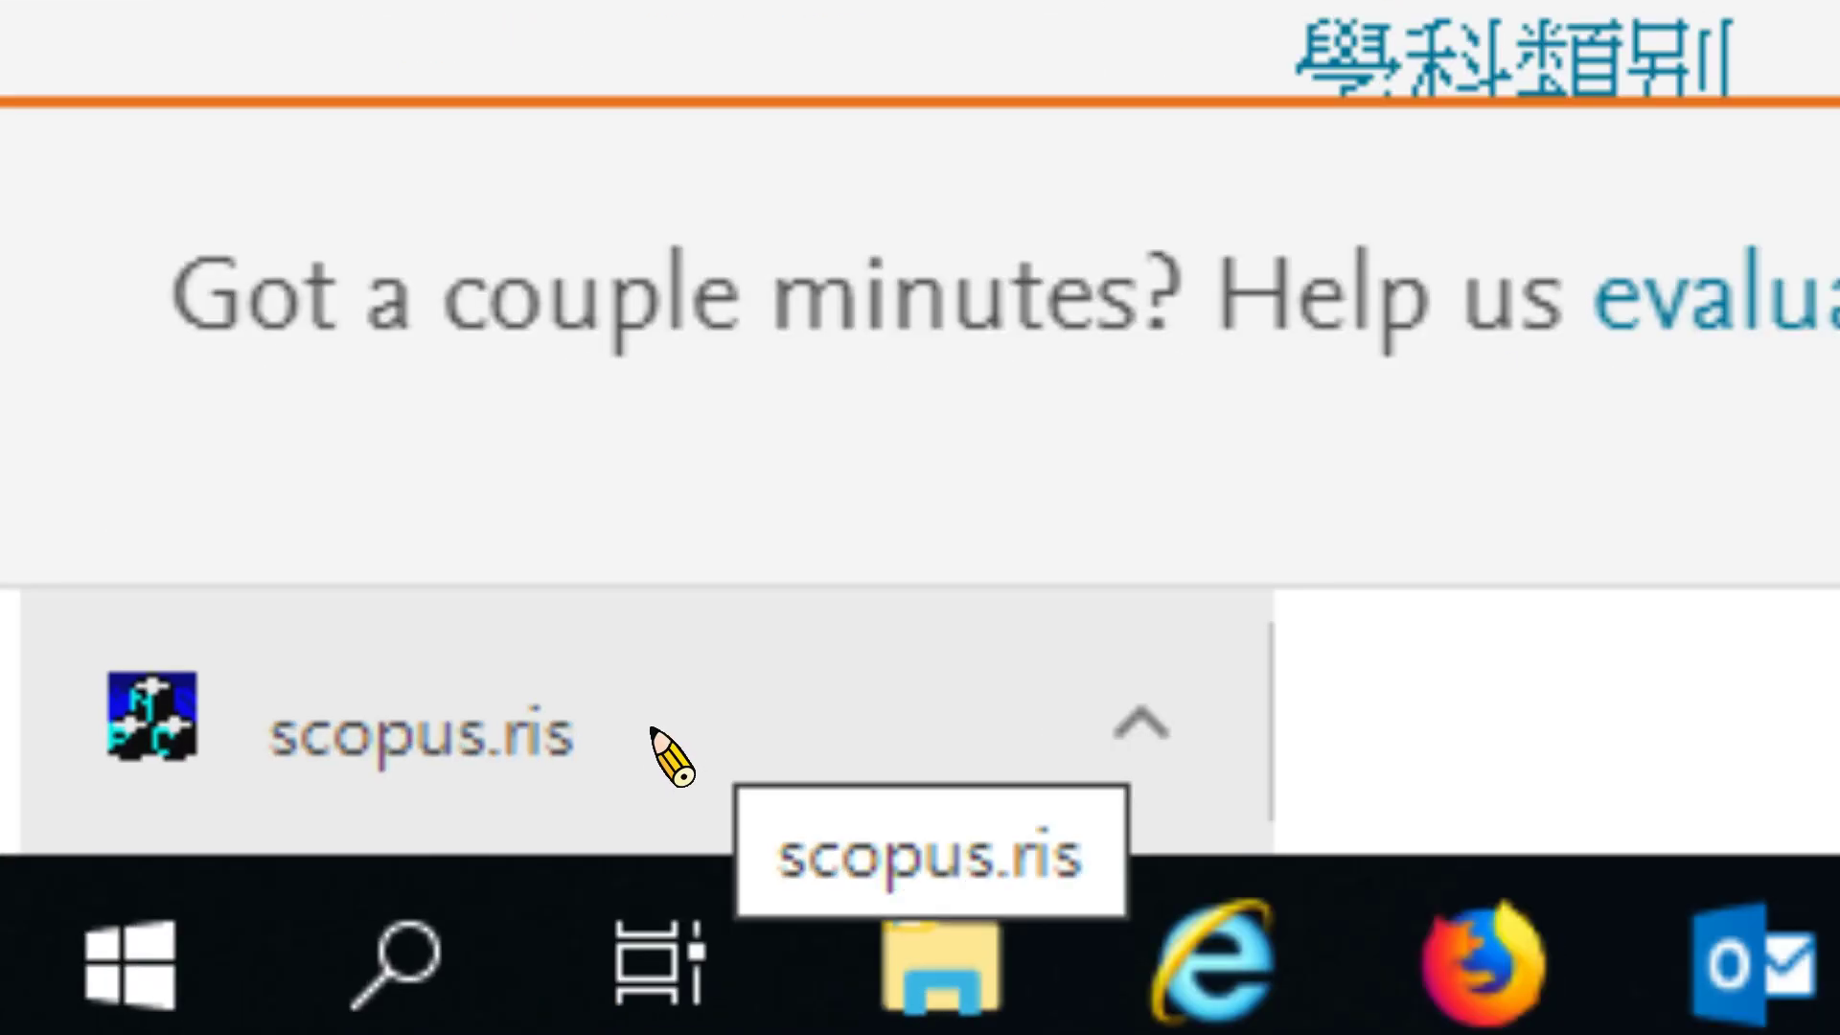
pyautogui.click(115, 976)
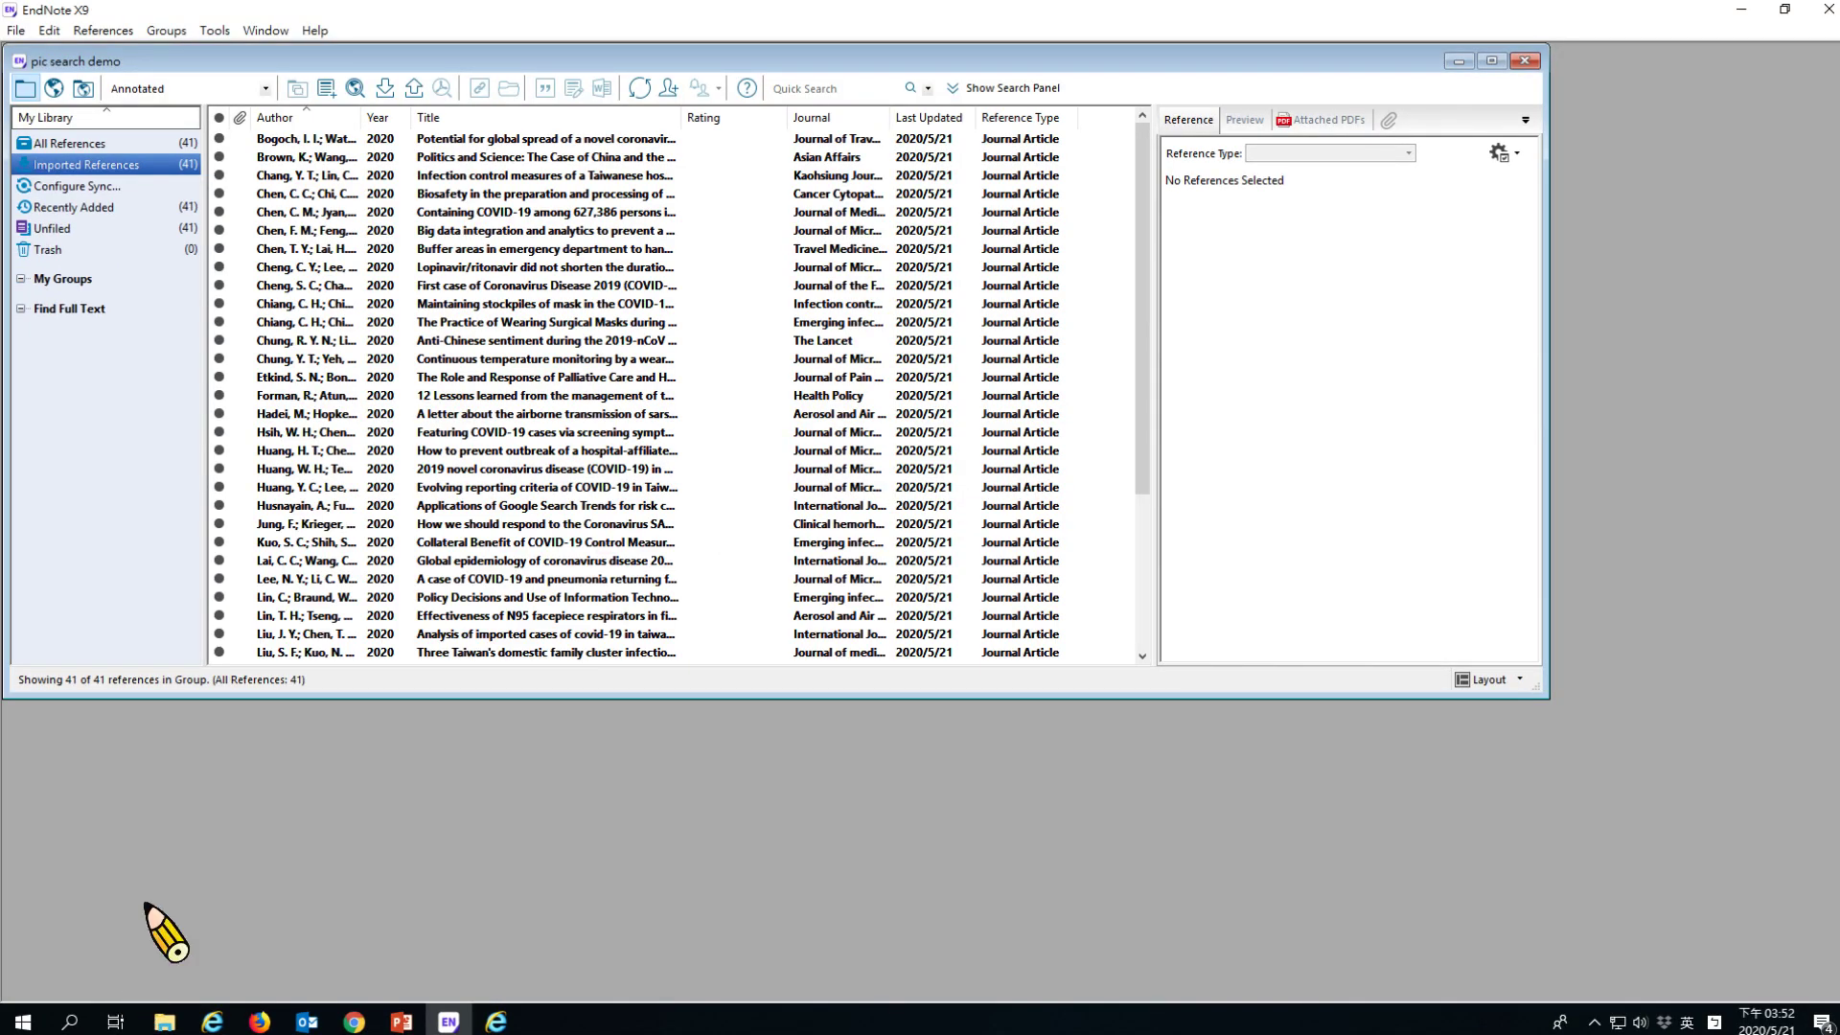
pyautogui.scroll(-4, 666, 364)
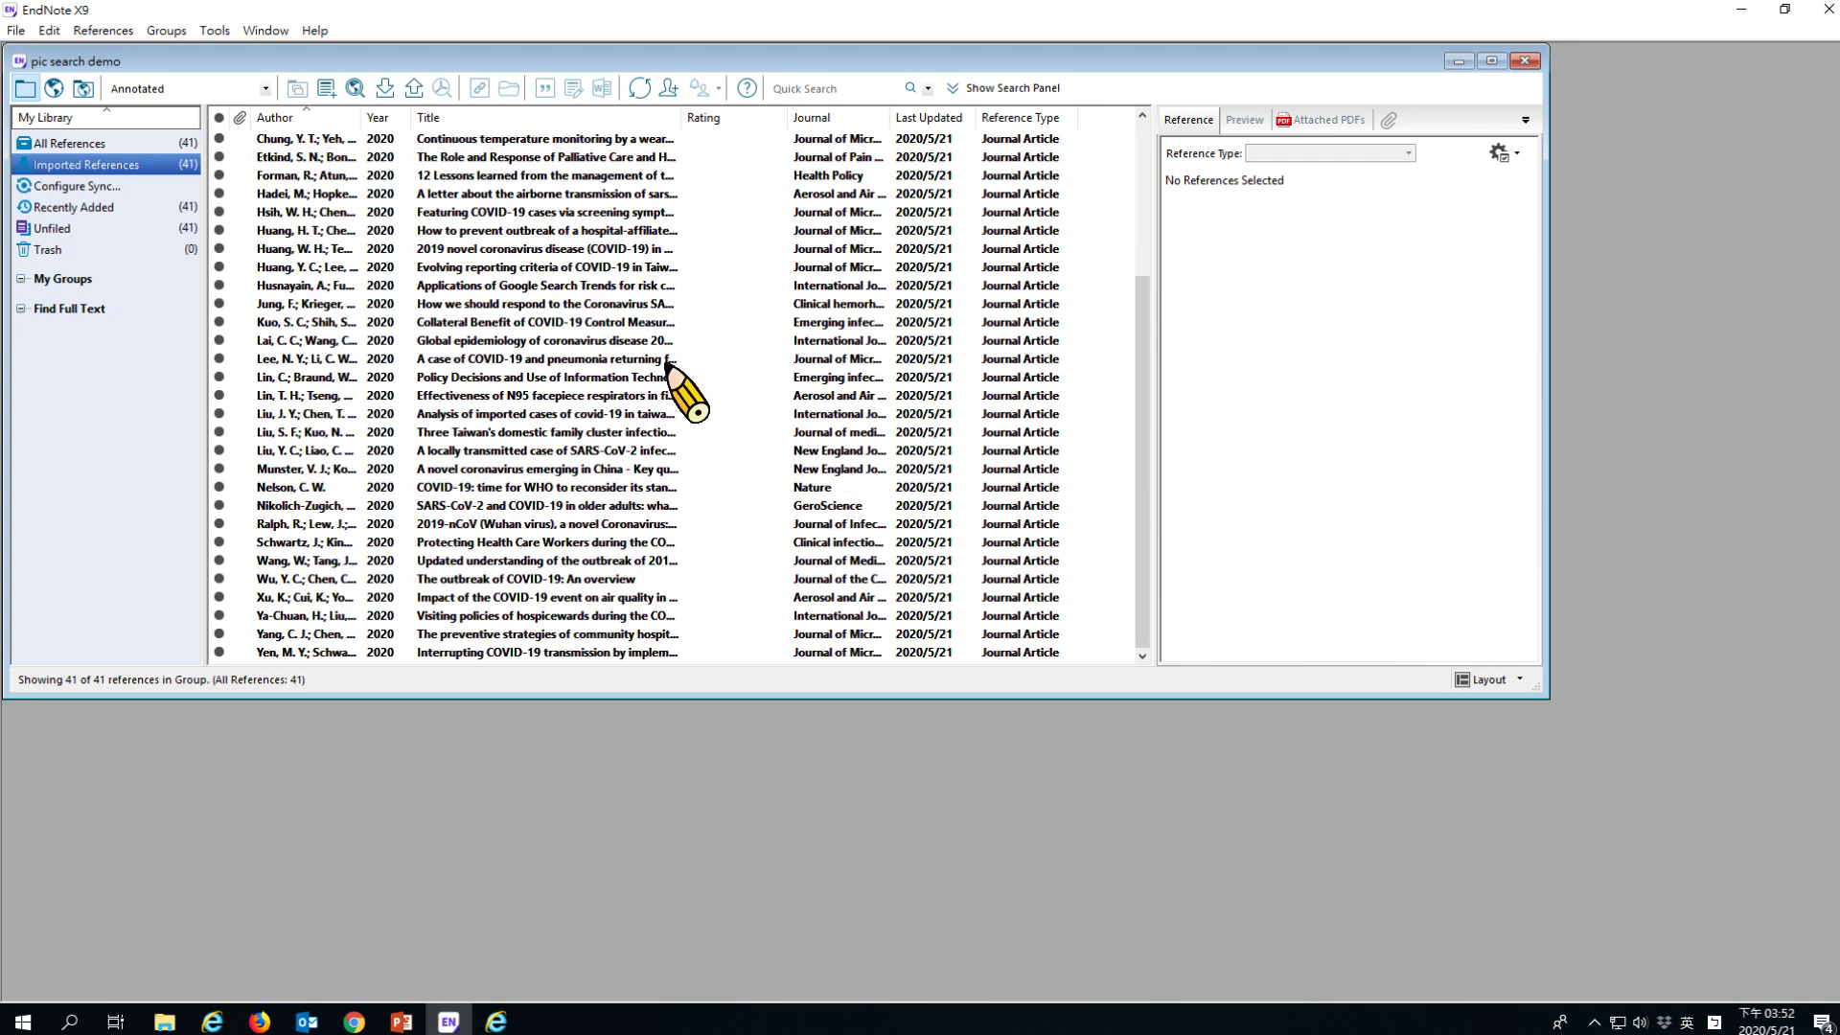
pyautogui.scroll(4, 676, 369)
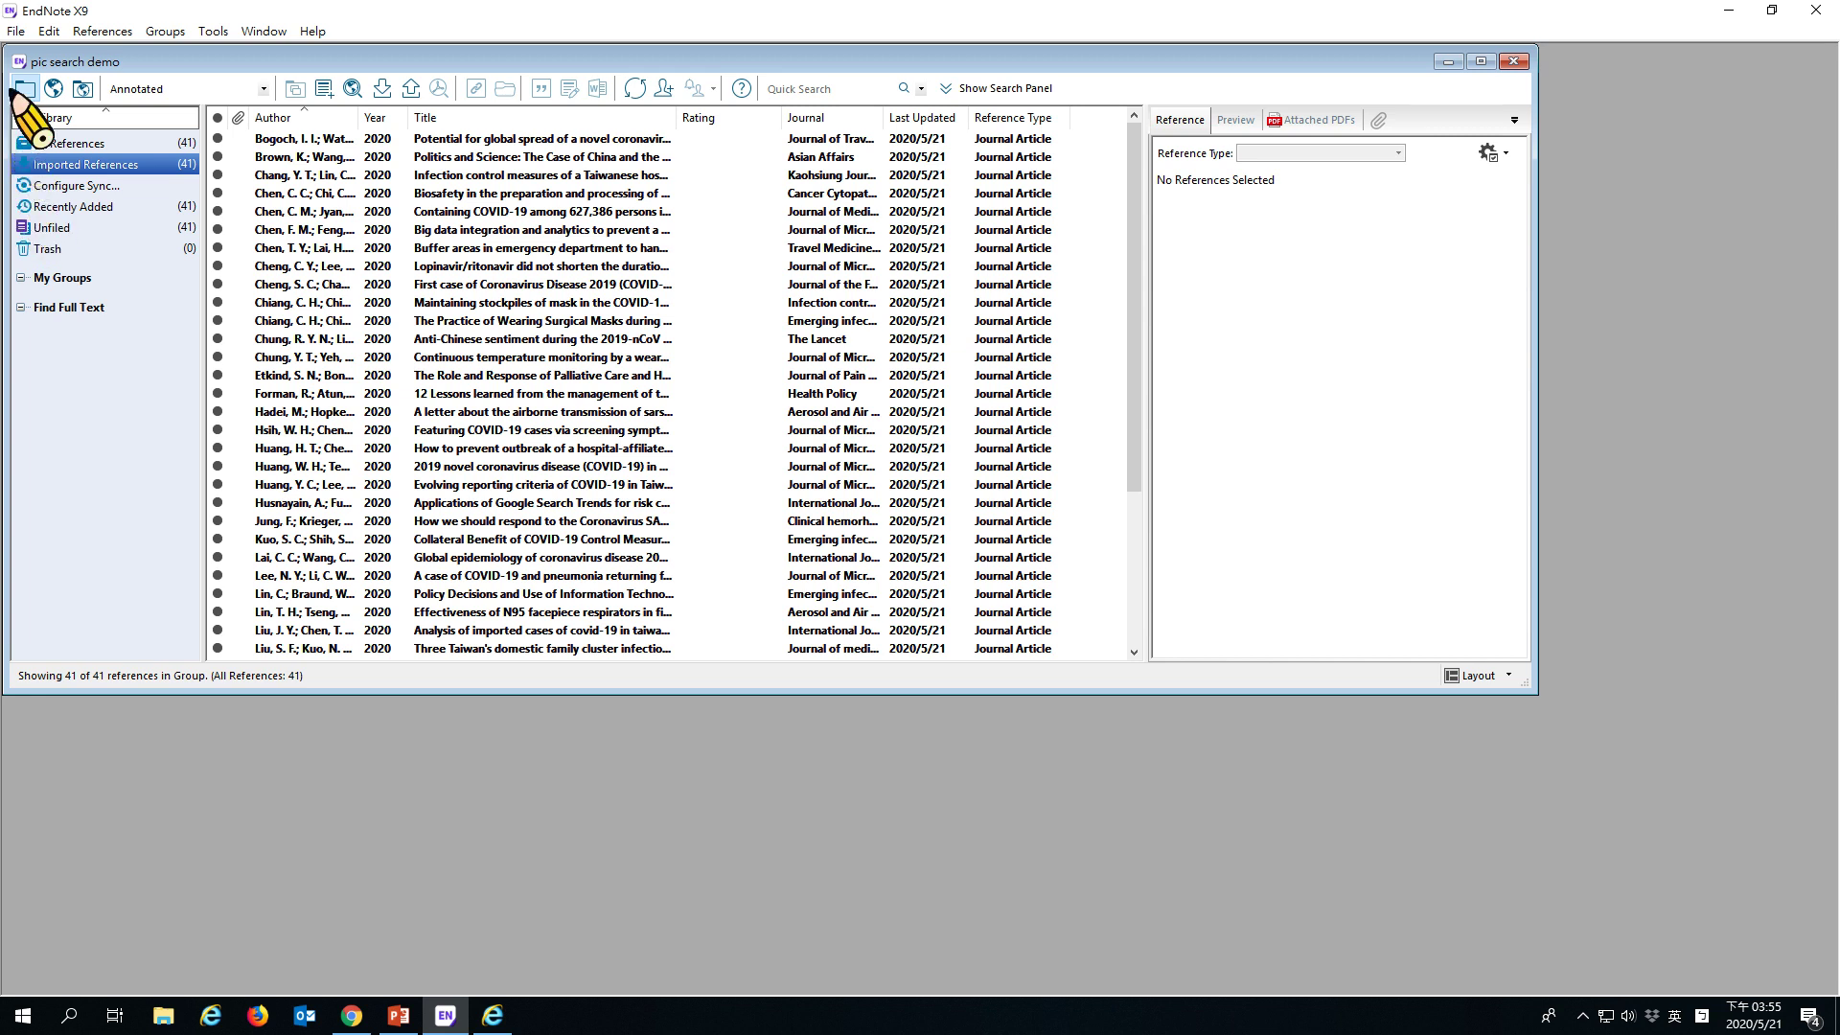
# Step: Inspect the OpenURL path in EndNote's Find Full Text preferences and accept the settings
pyautogui.click(48, 32)
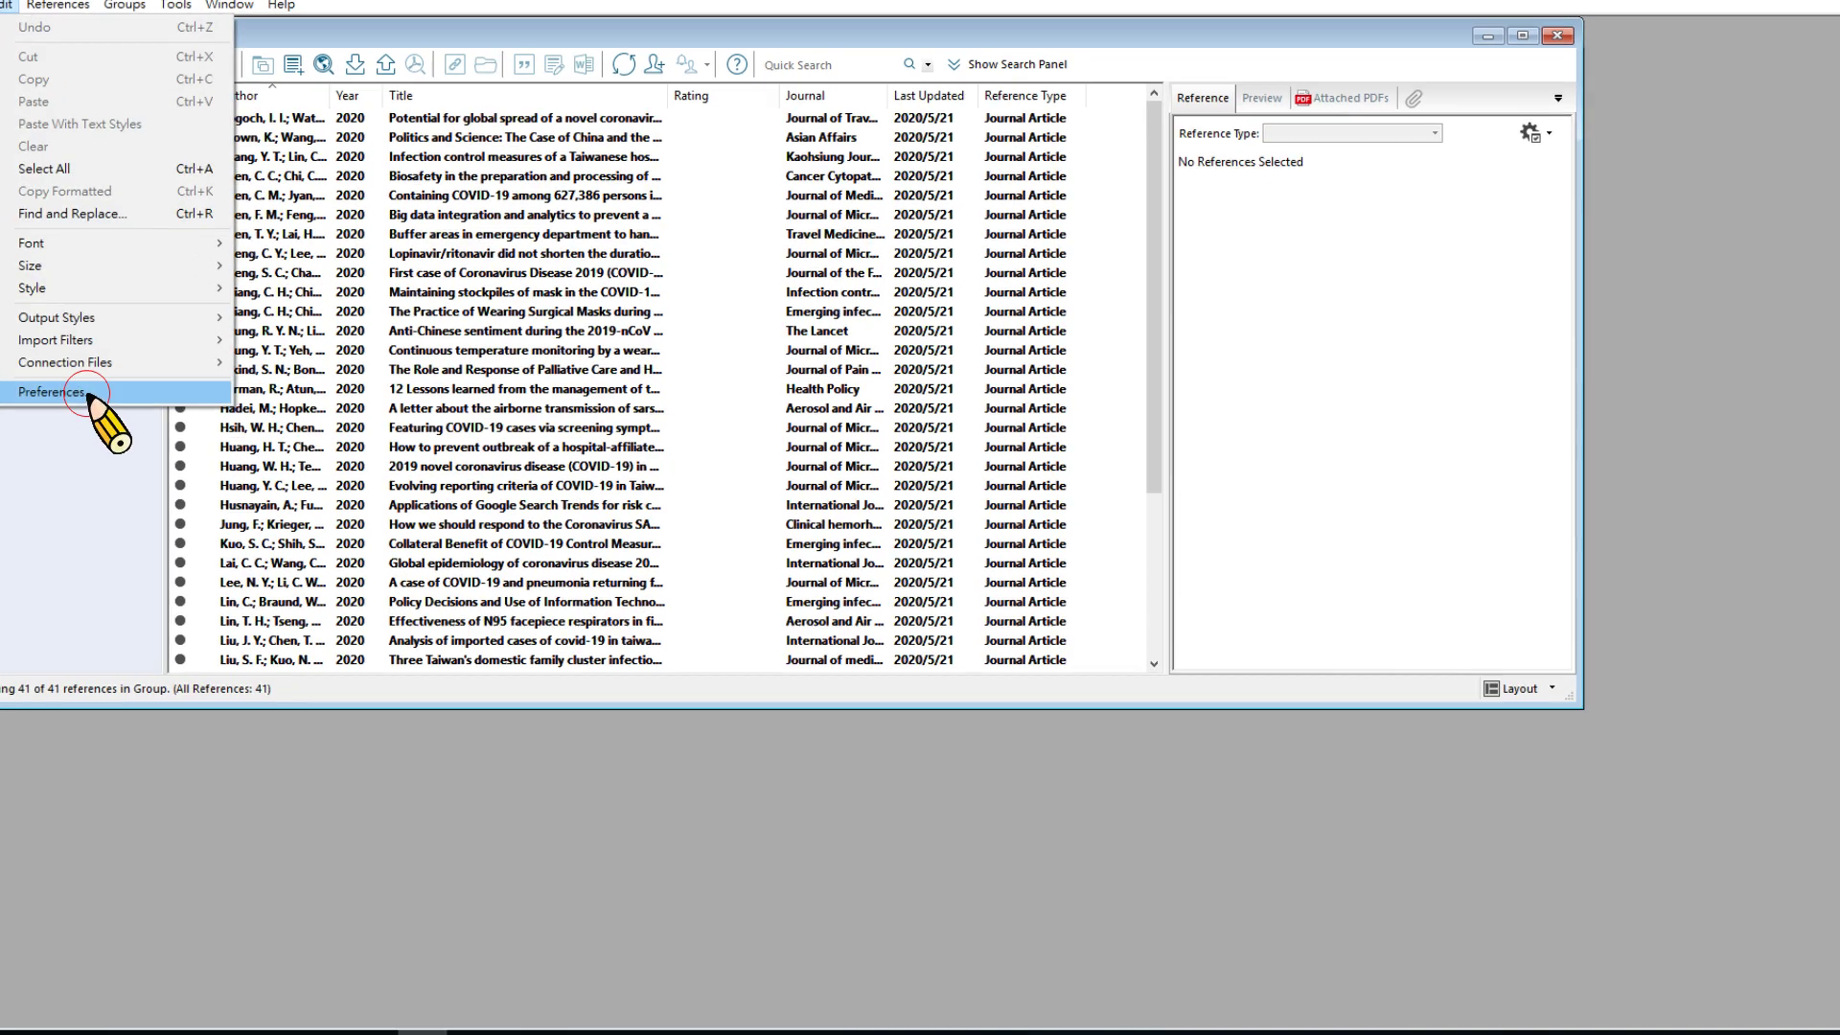
pyautogui.click(119, 394)
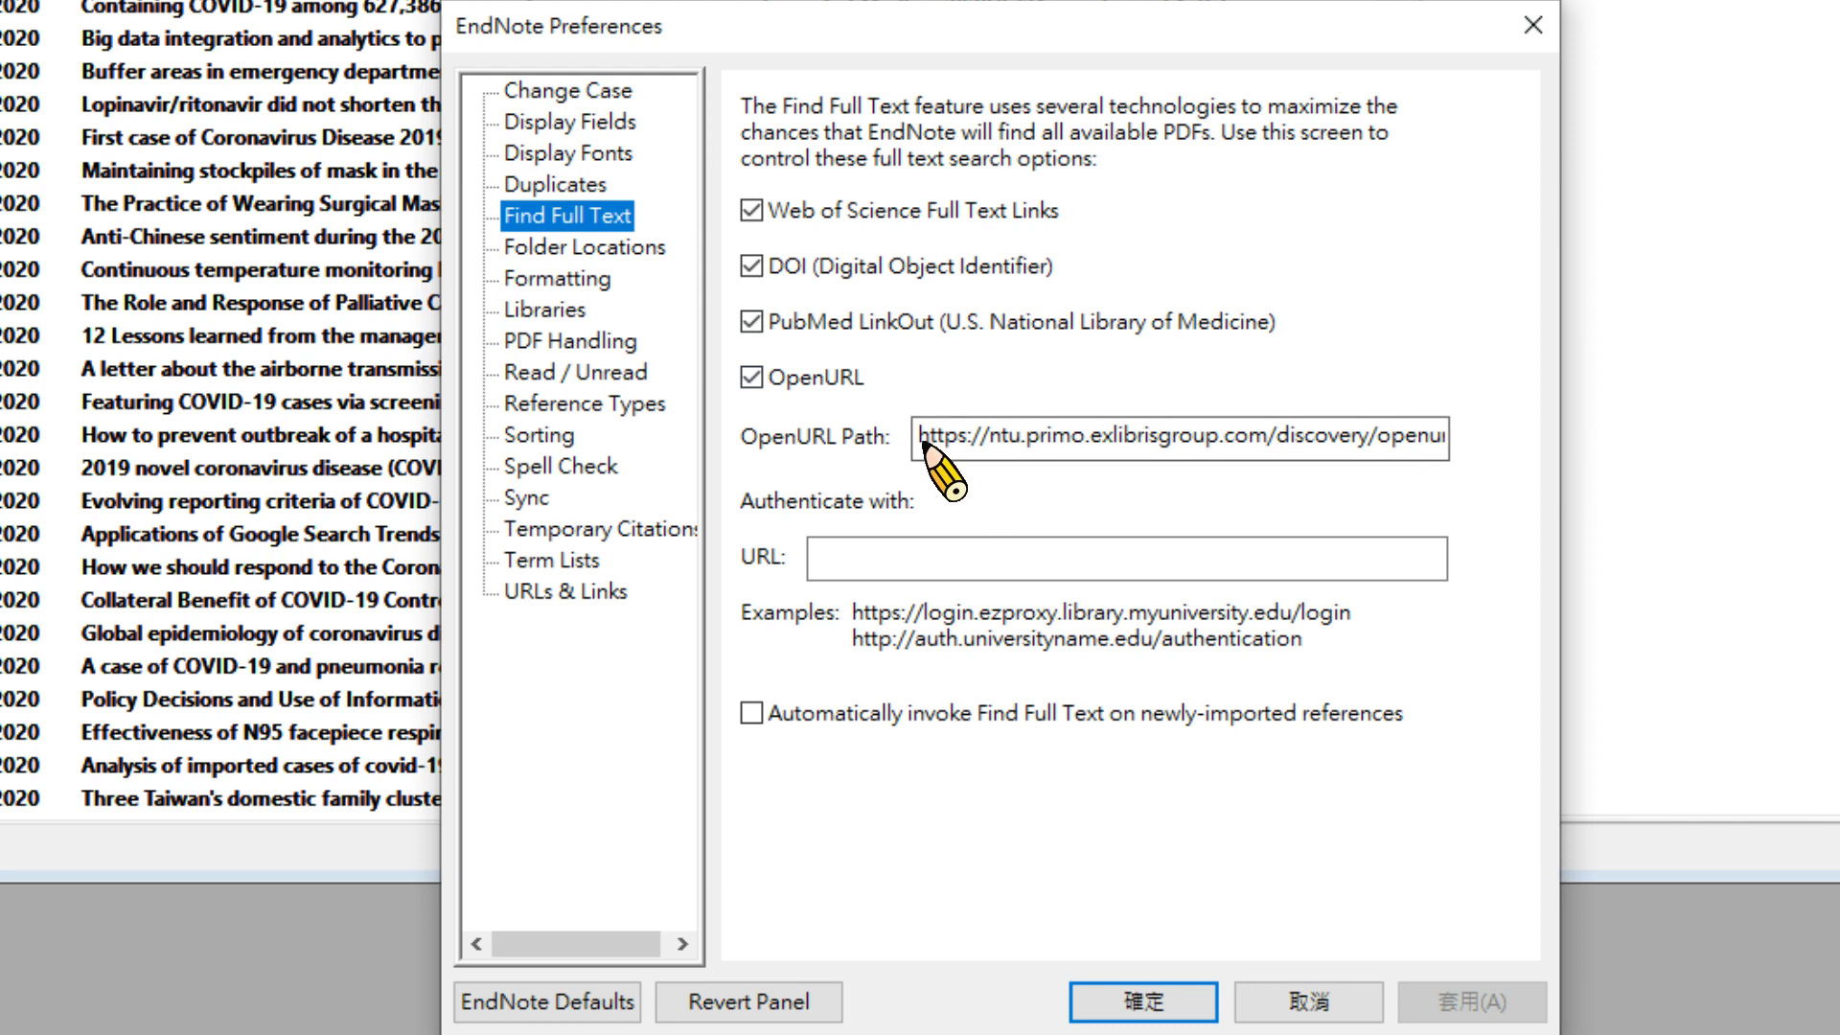
pyautogui.moveTo(922, 442); pyautogui.dragTo(1587, 422)
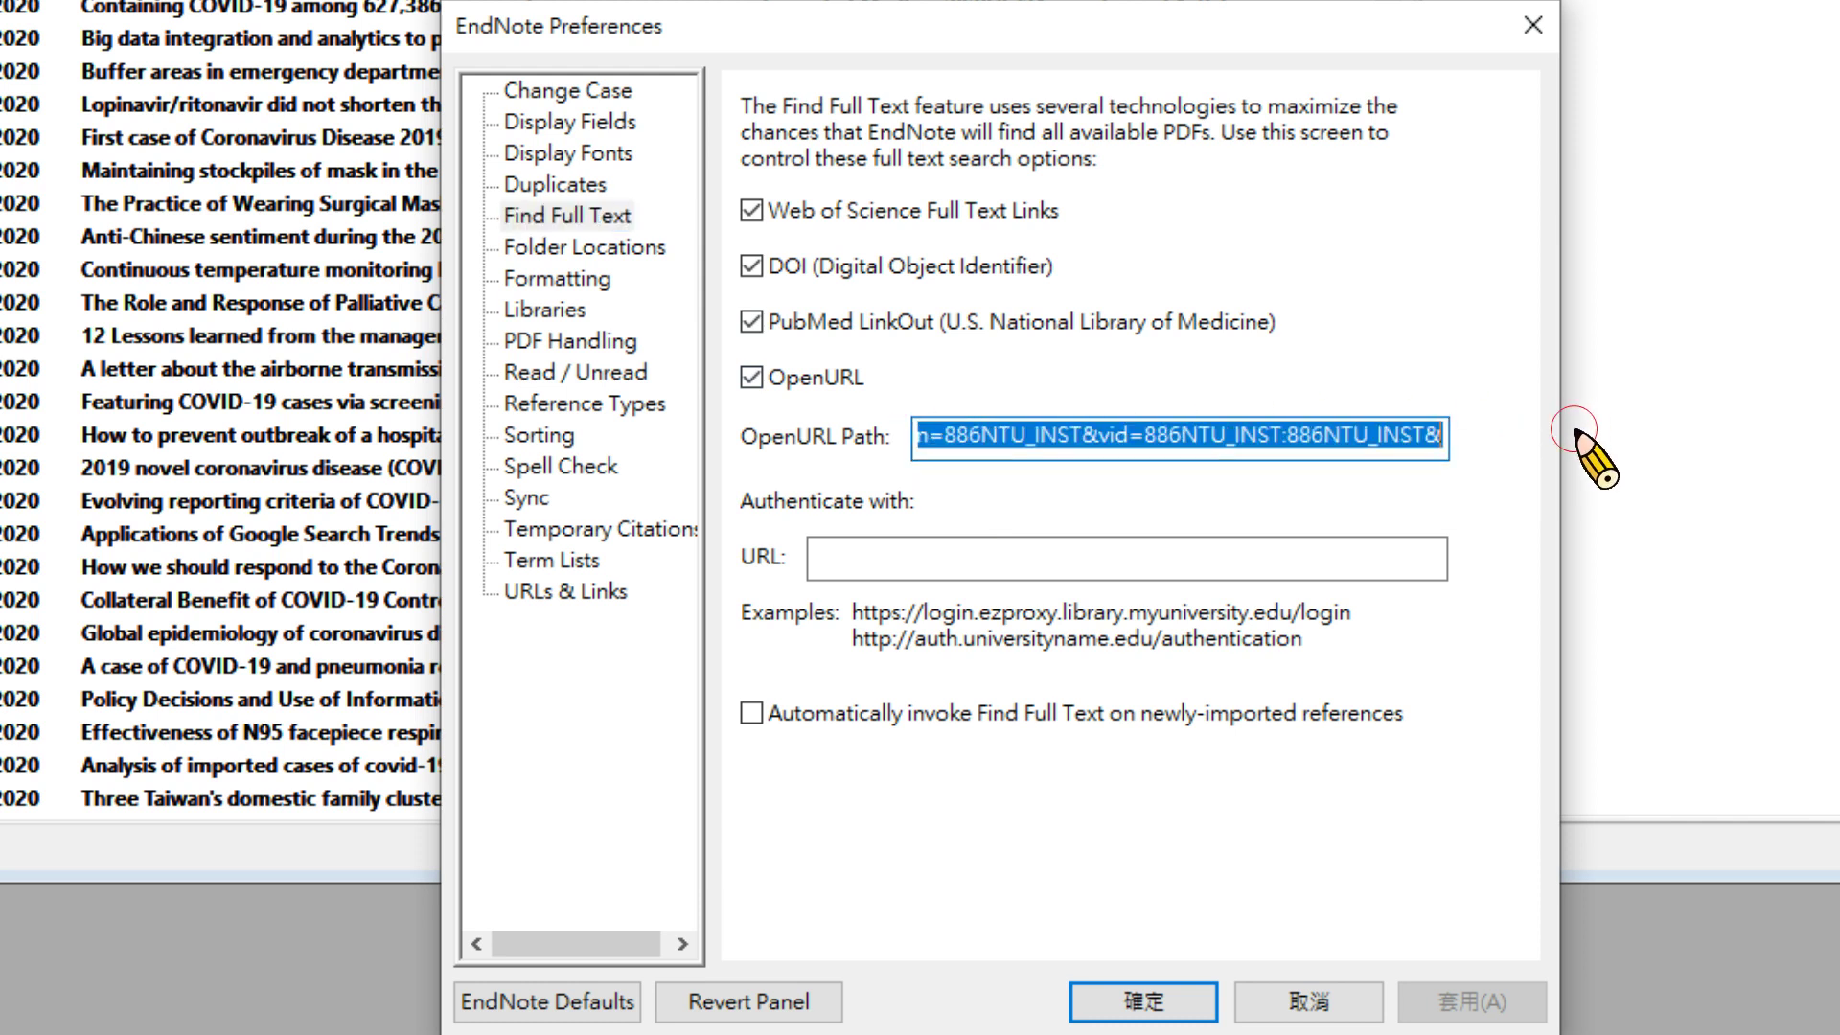
pyautogui.click(1143, 1001)
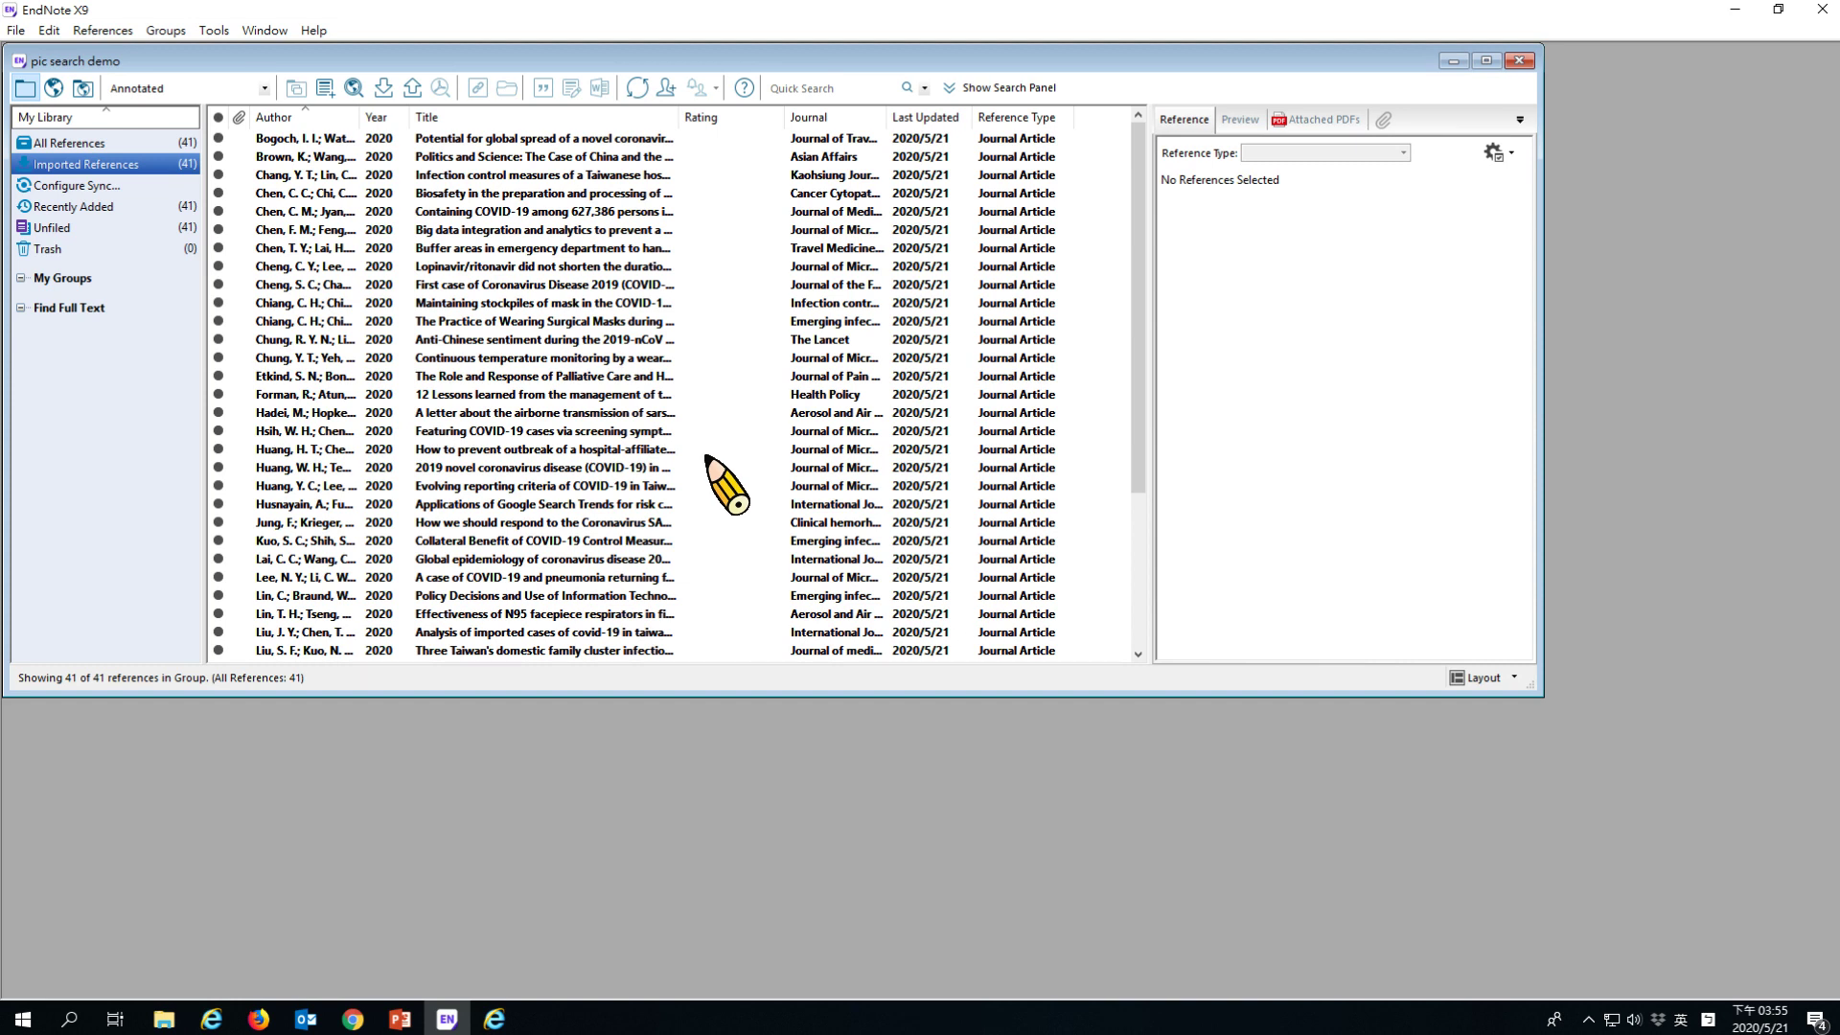
# Step: Select the first eleven imported references and run Find Full Text on them
pyautogui.click(551, 143)
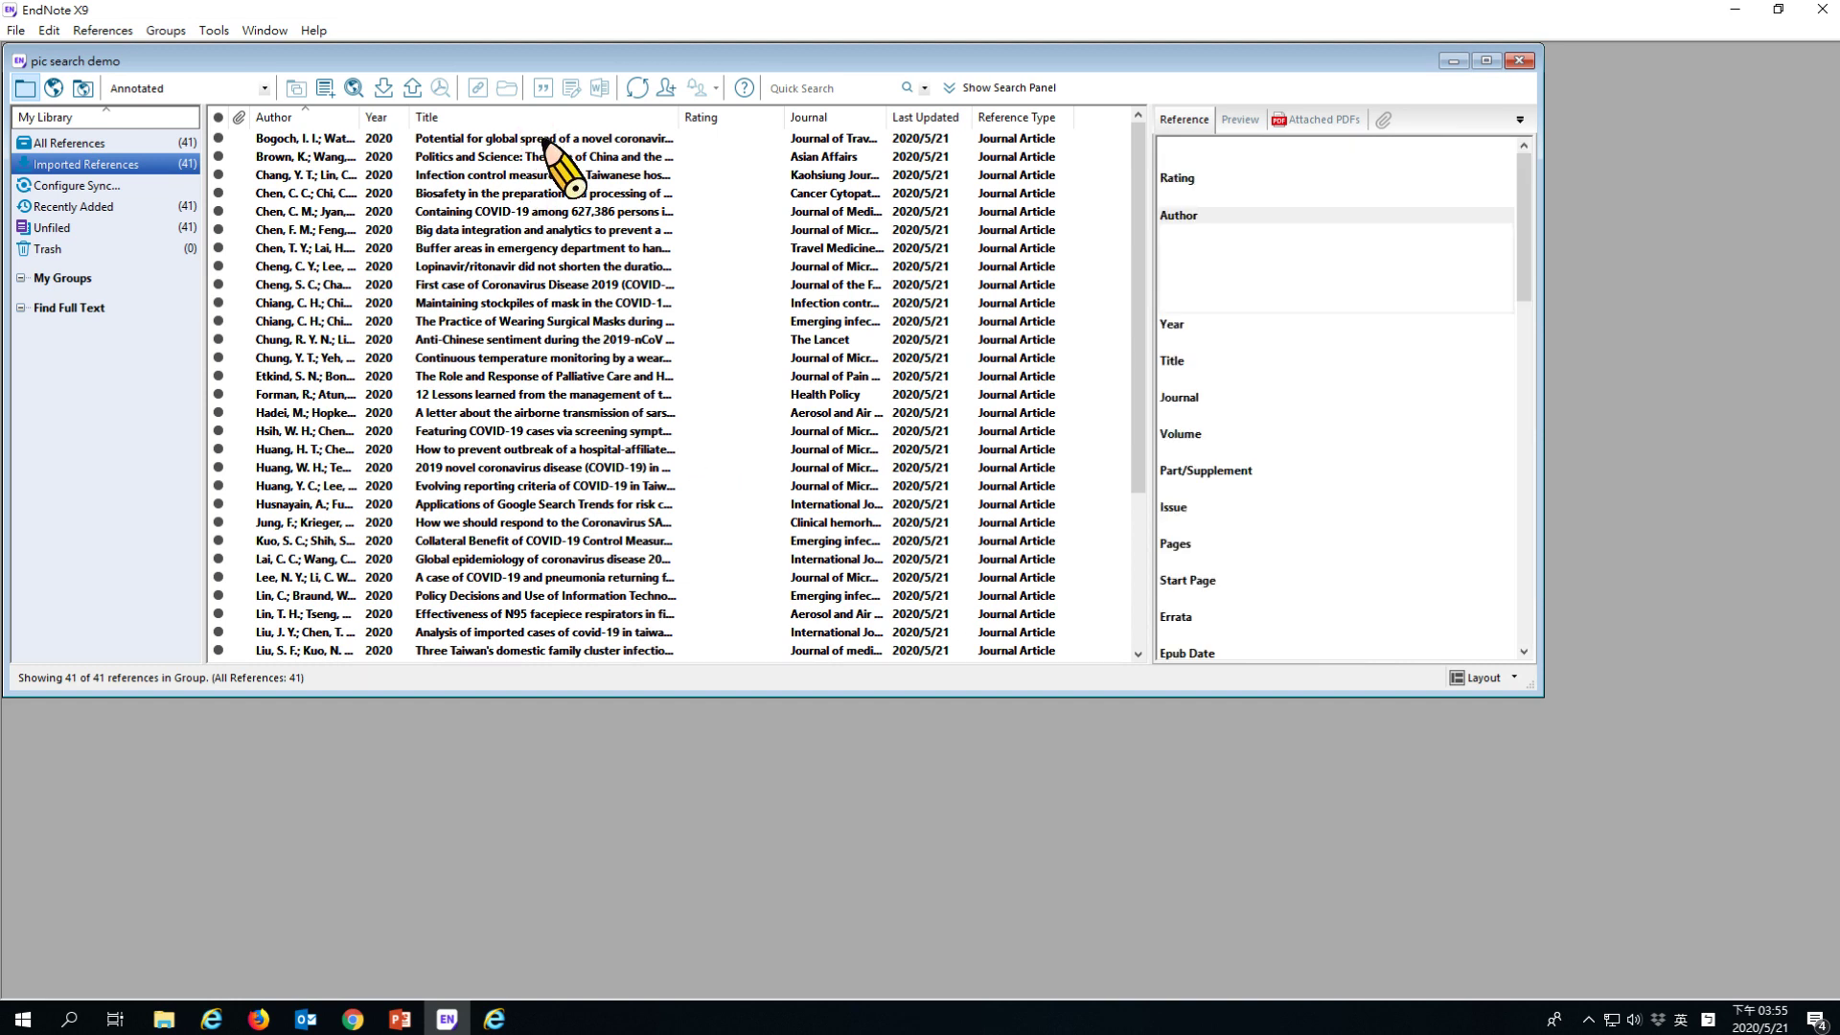
pyautogui.keyDown('shift'); pyautogui.click(499, 322); pyautogui.keyUp('shift')
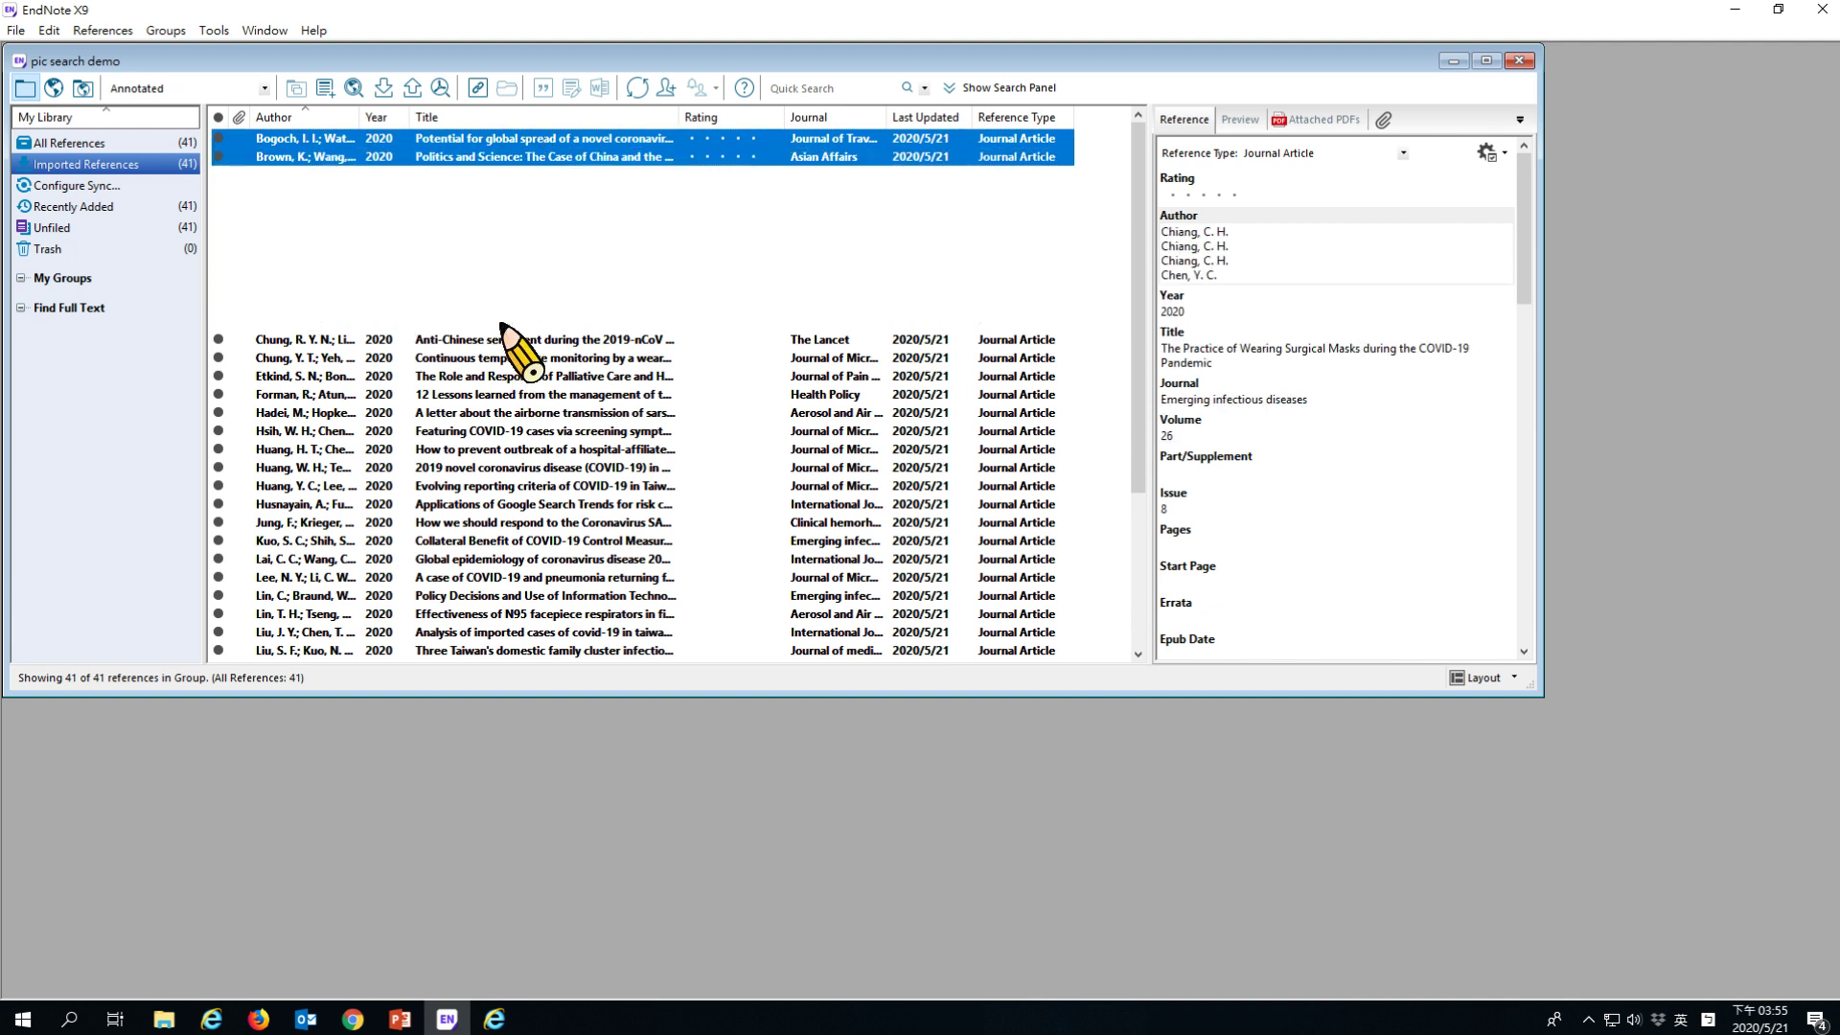
pyautogui.rightClick(514, 231)
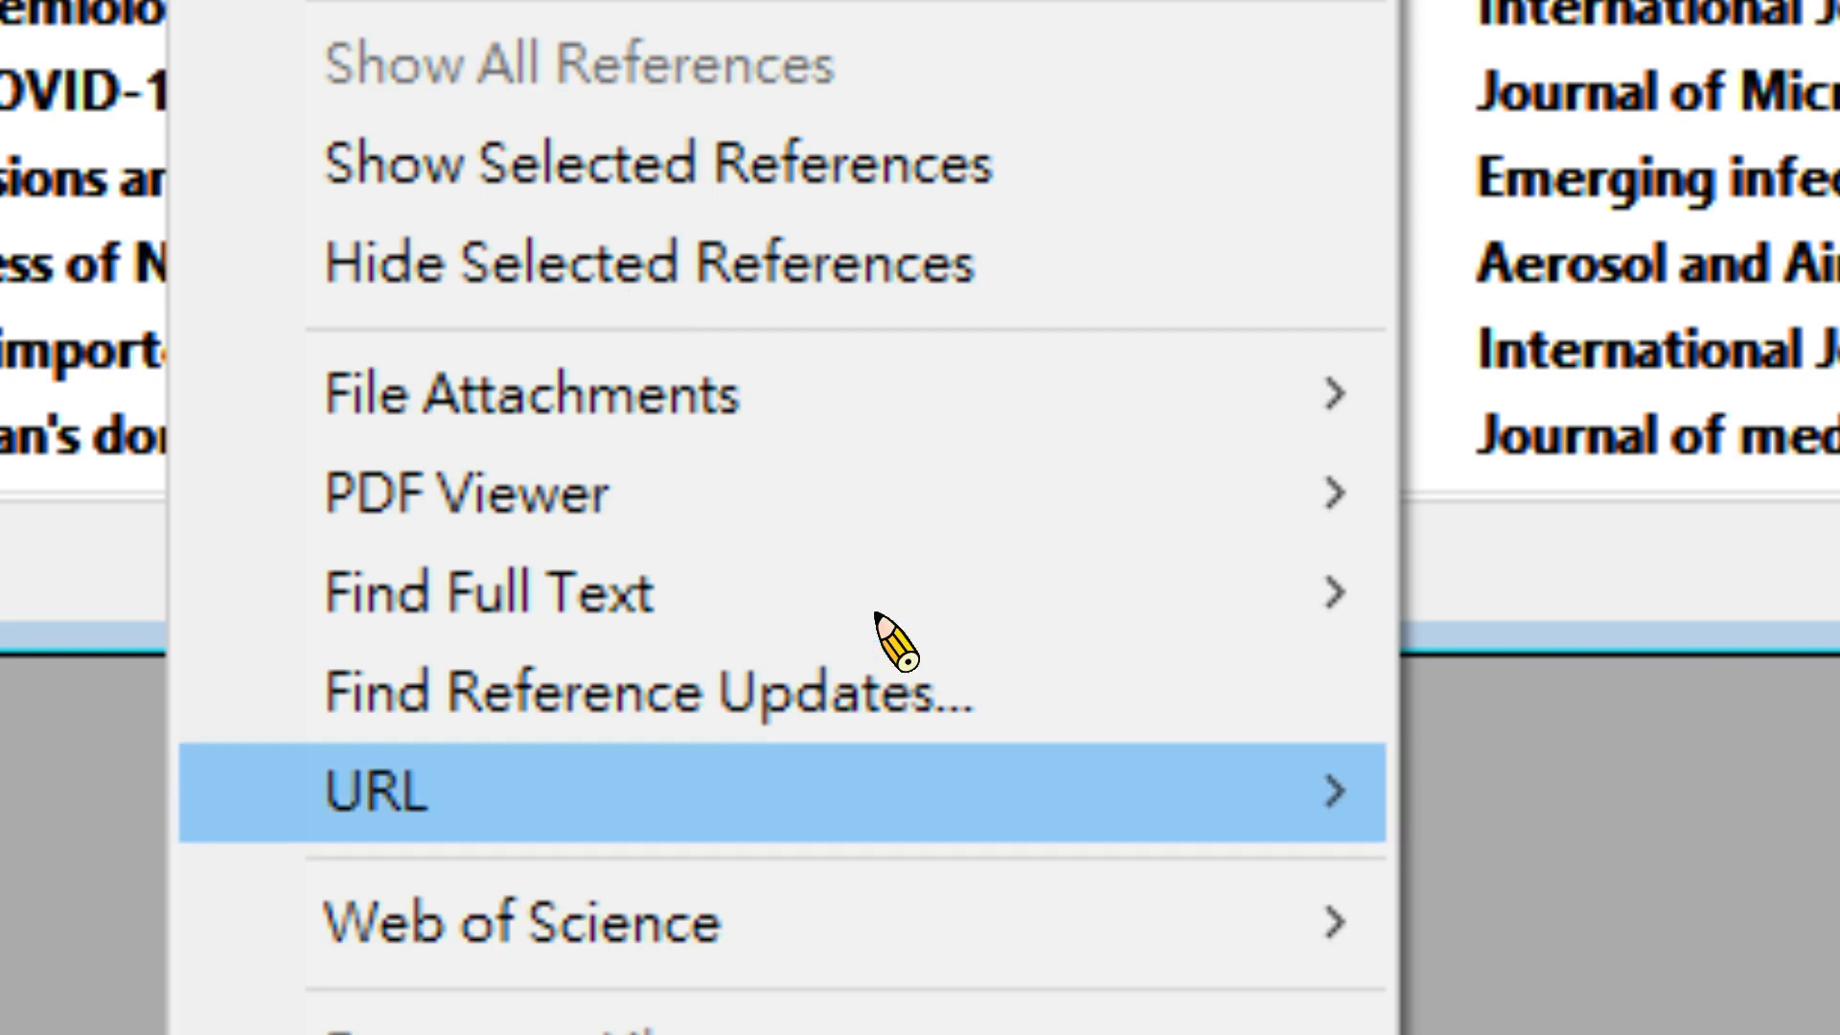
pyautogui.moveTo(662, 688)
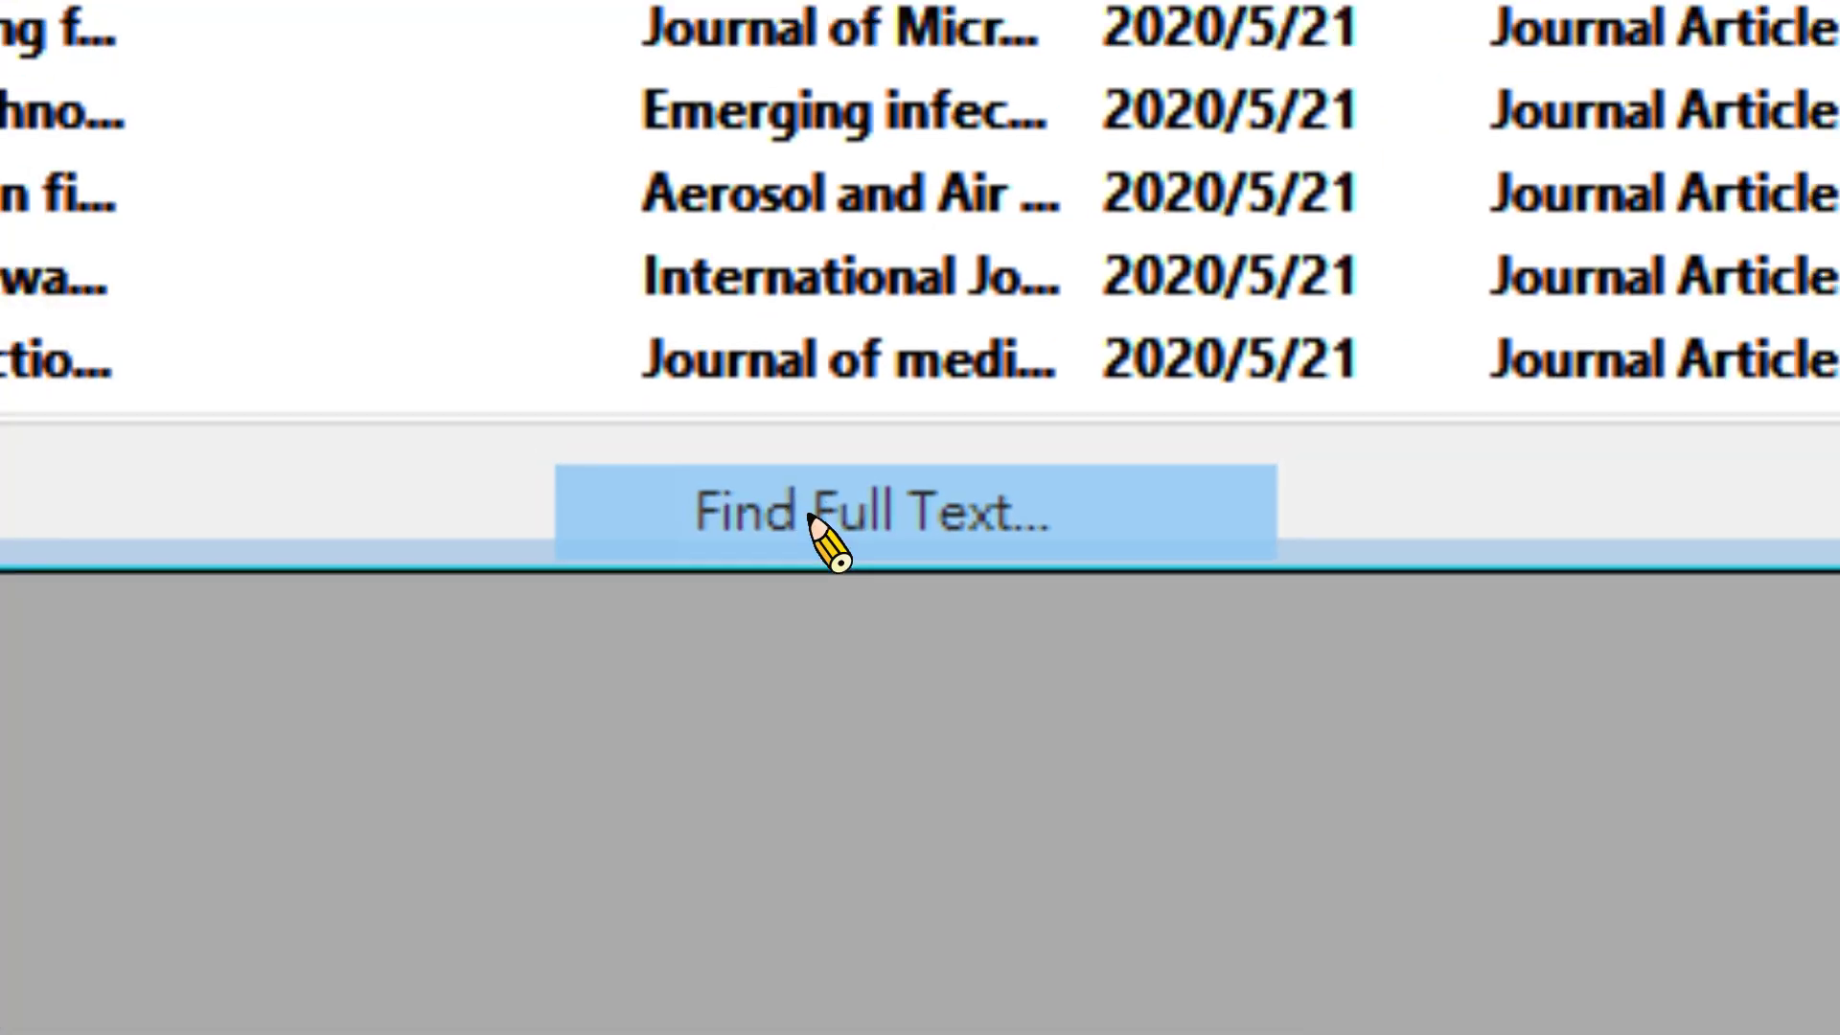
pyautogui.click(1057, 555)
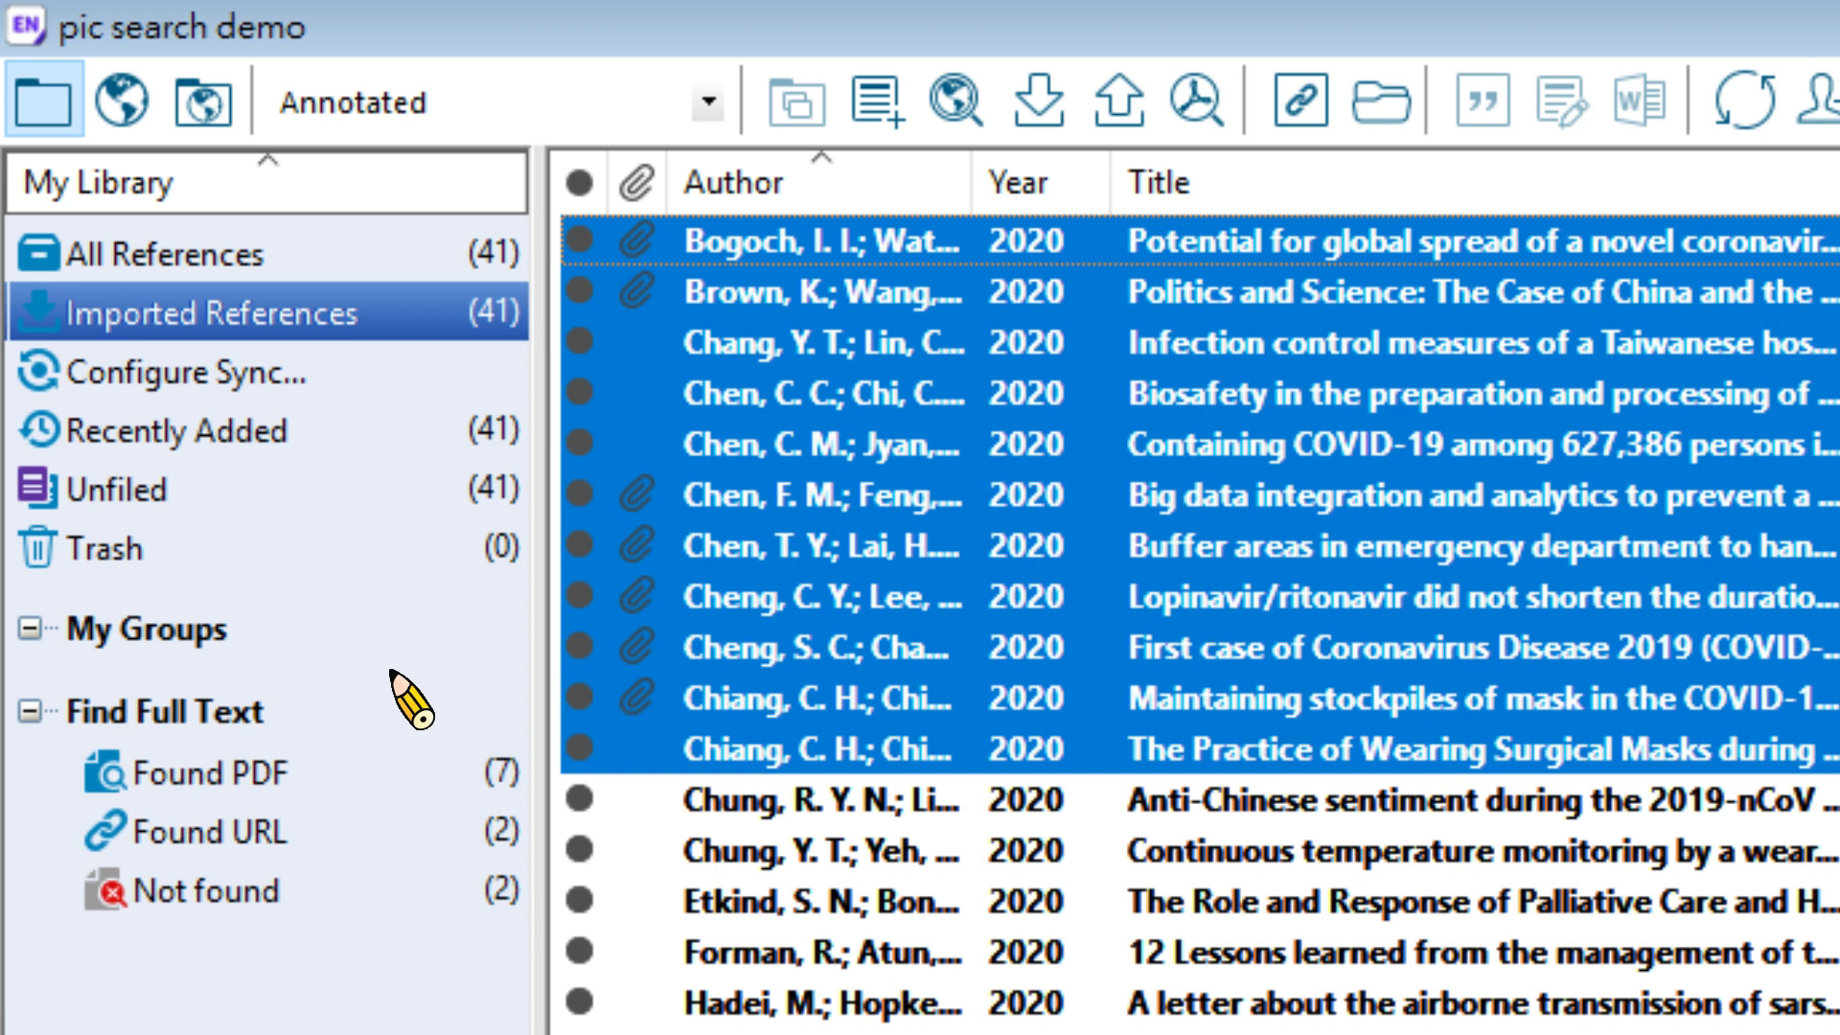
# Step: Start a new smart group under My Groups and set its first condition to PDF Contains "fig."
pyautogui.click(206, 637)
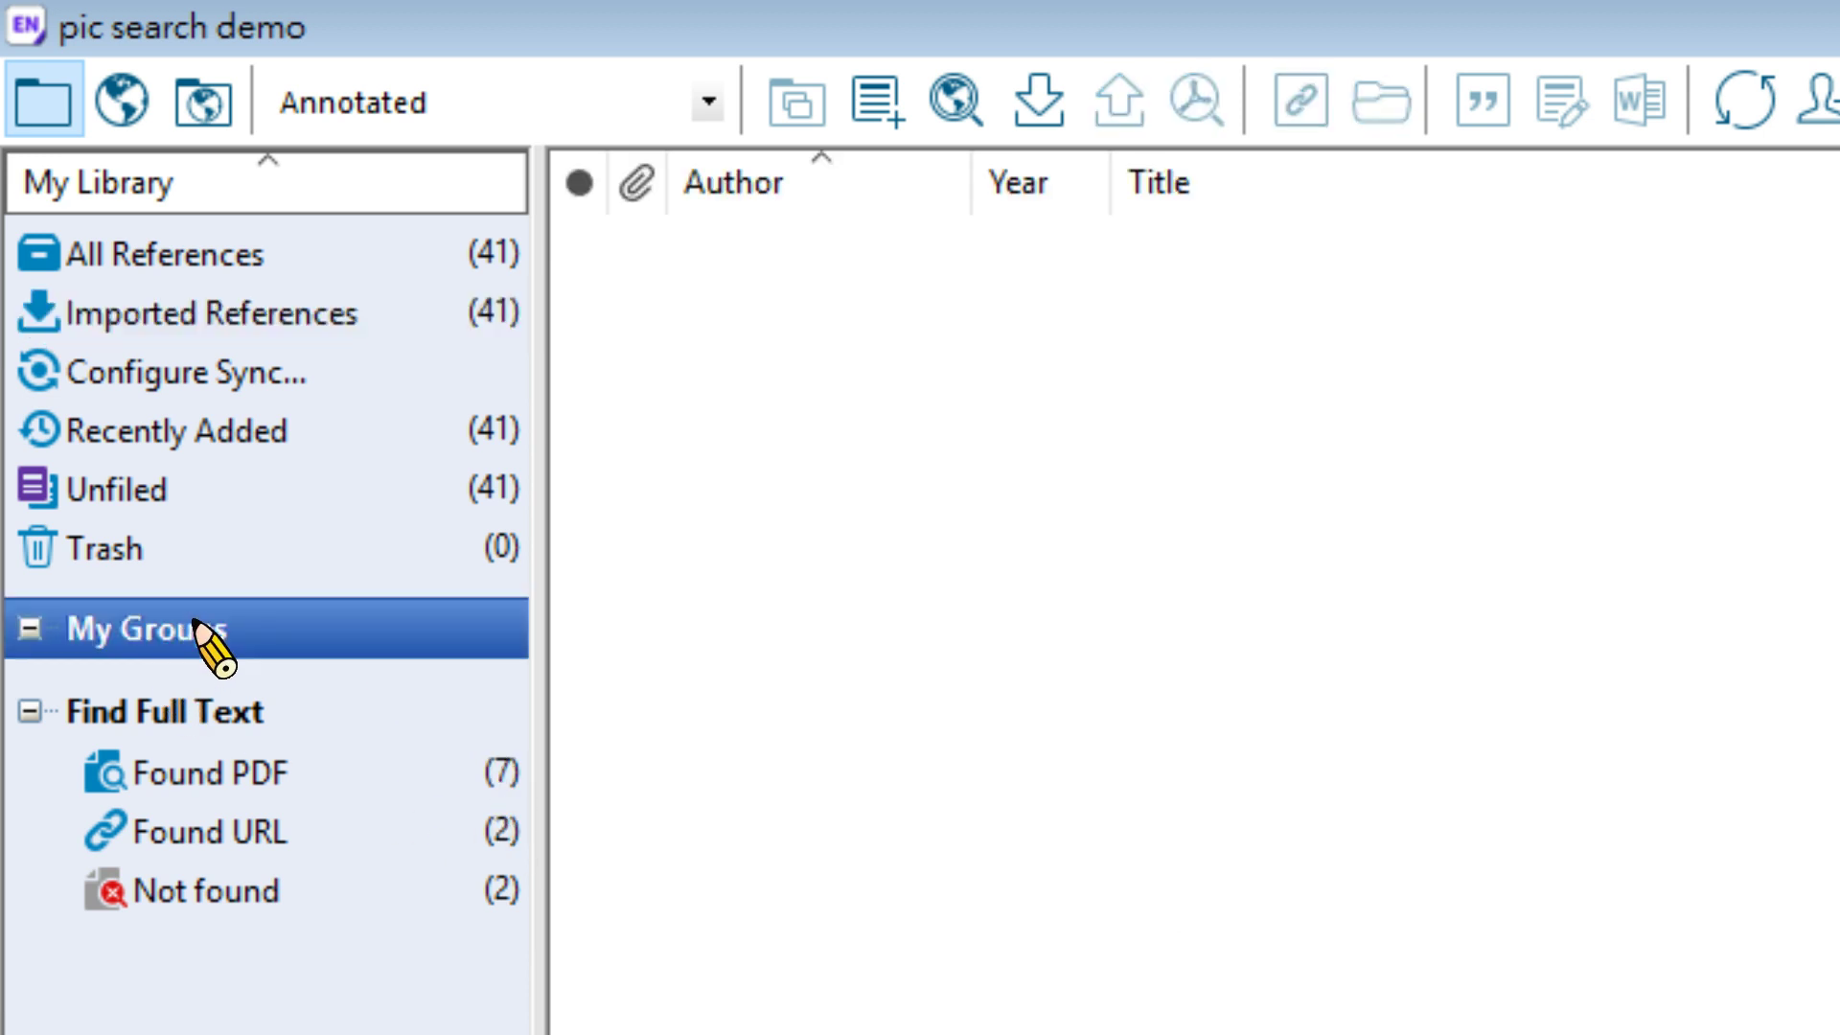
pyautogui.rightClick(203, 640)
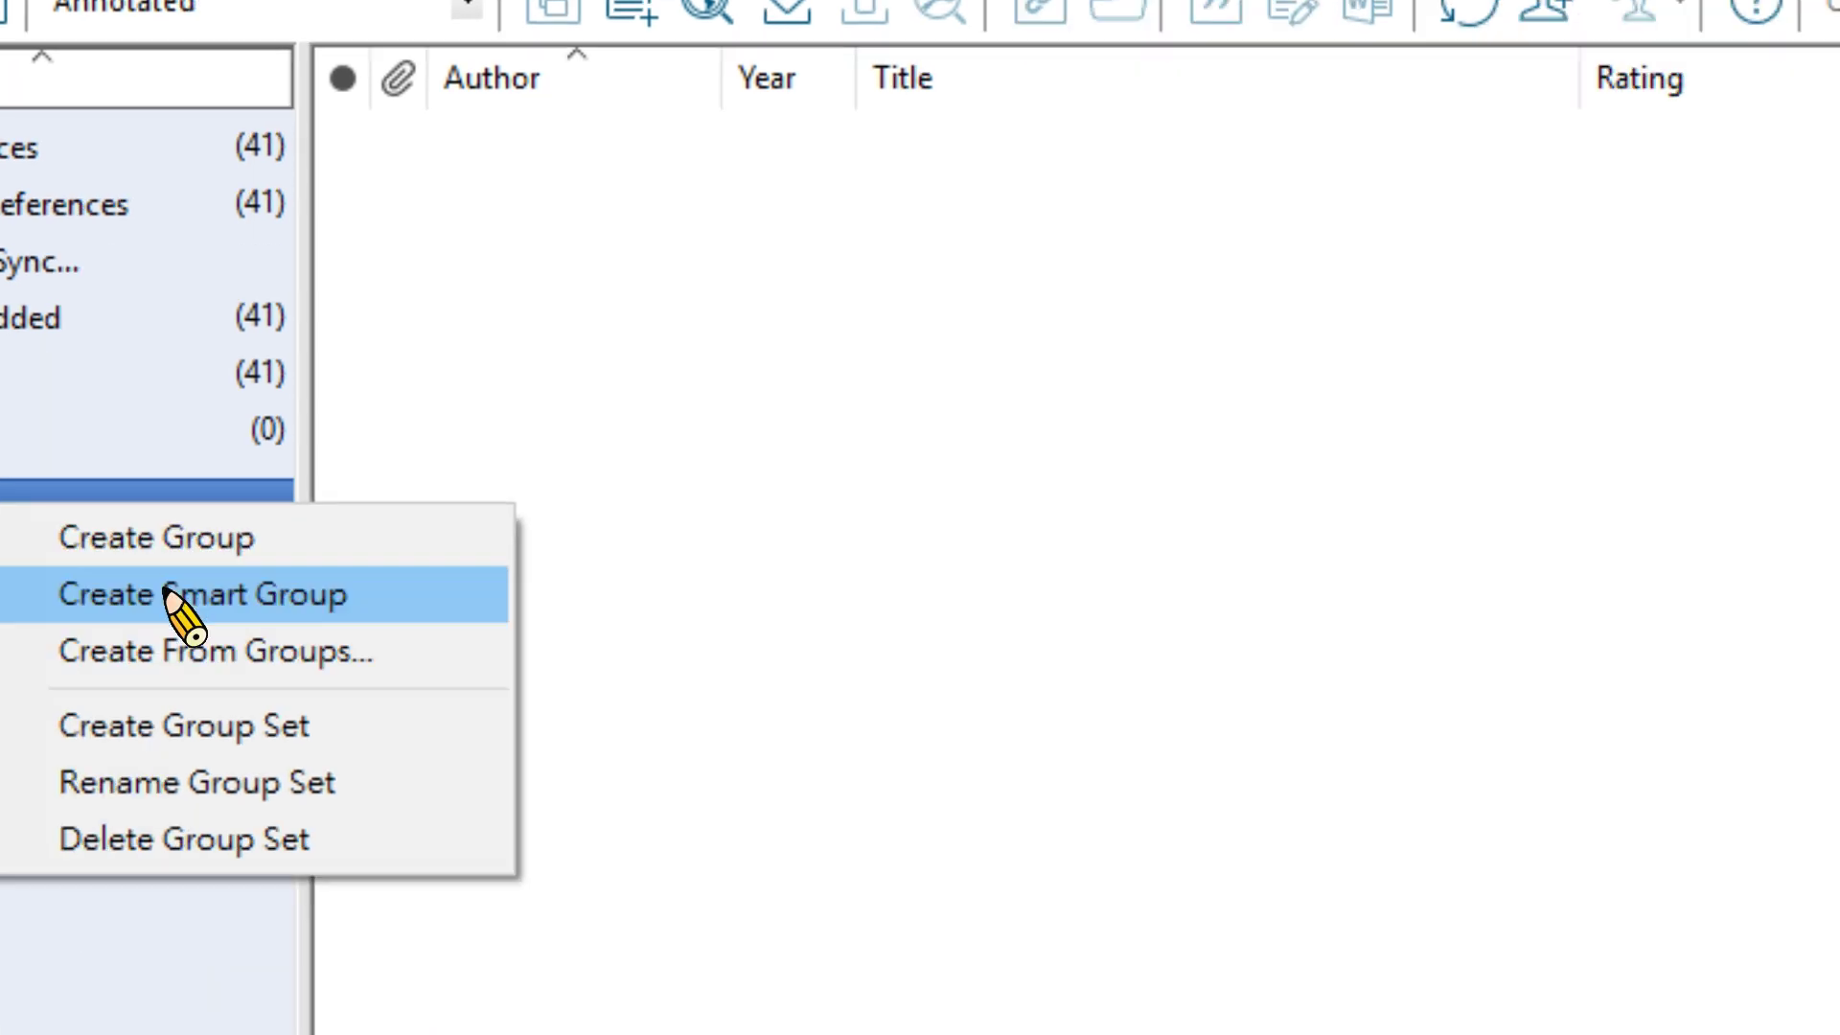
pyautogui.click(402, 719)
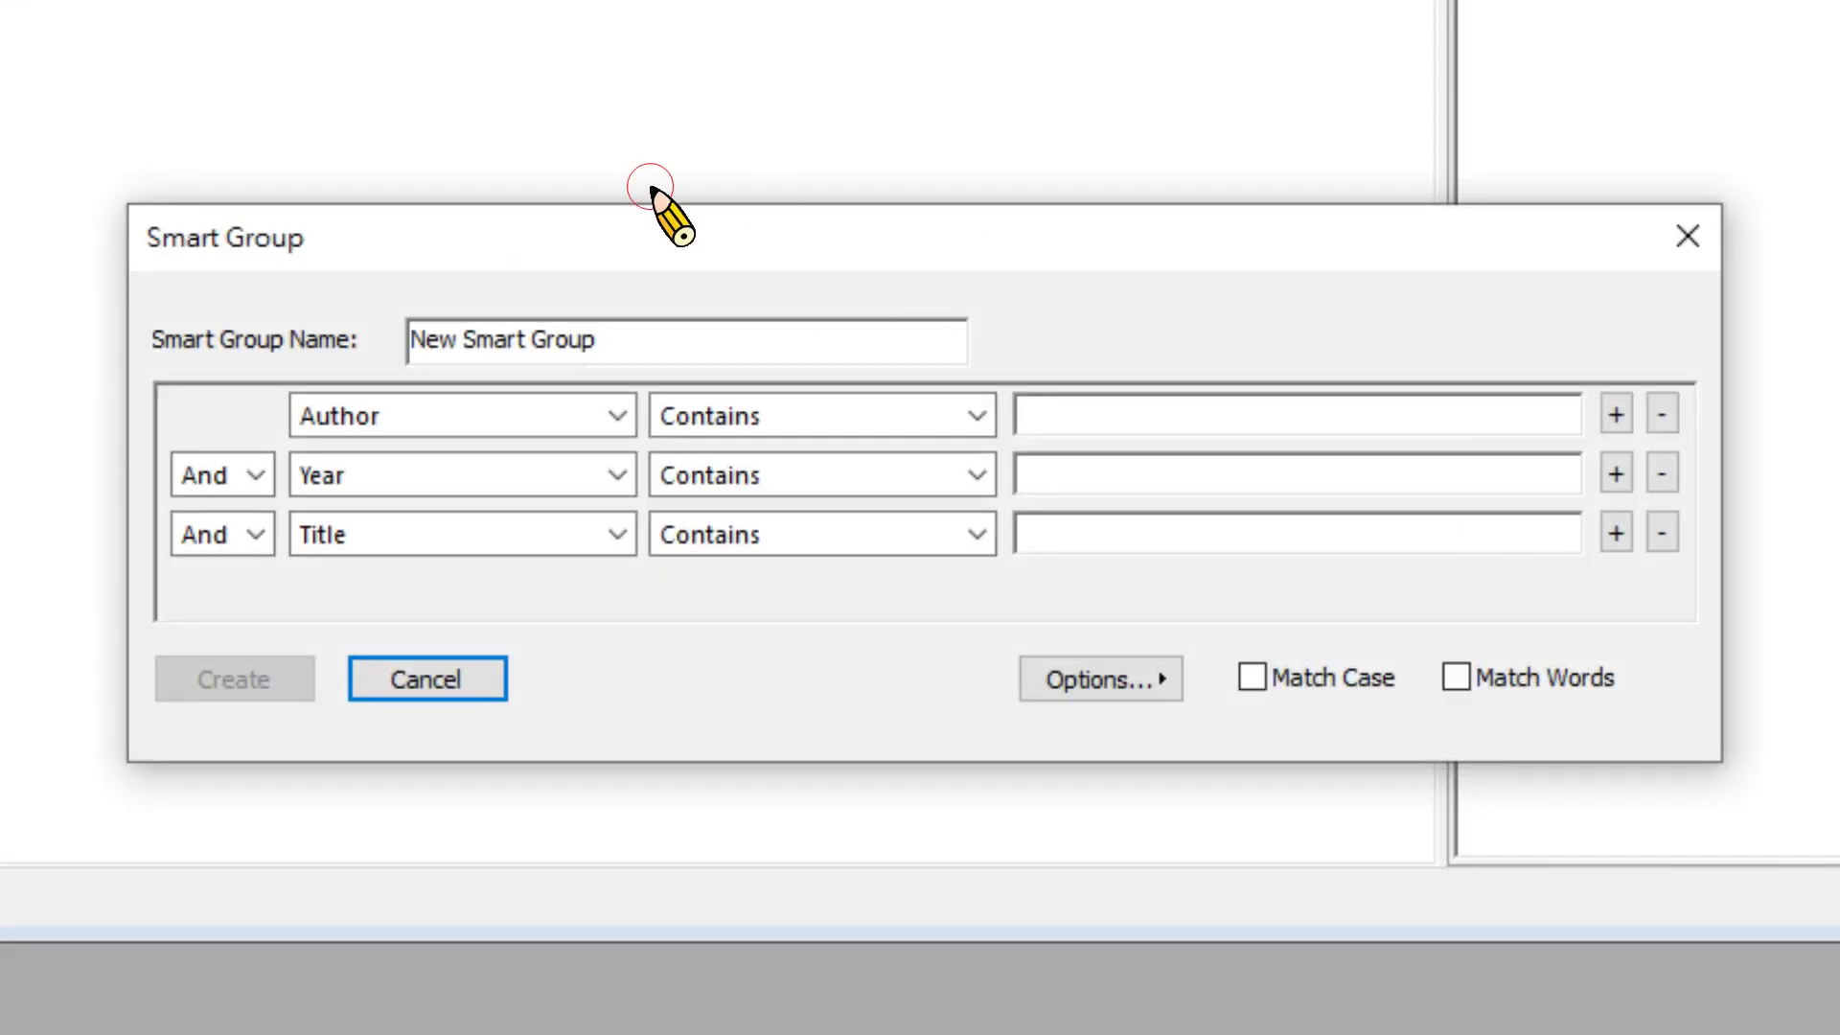
pyautogui.click(620, 415)
pyautogui.scroll(2, 636, 585)
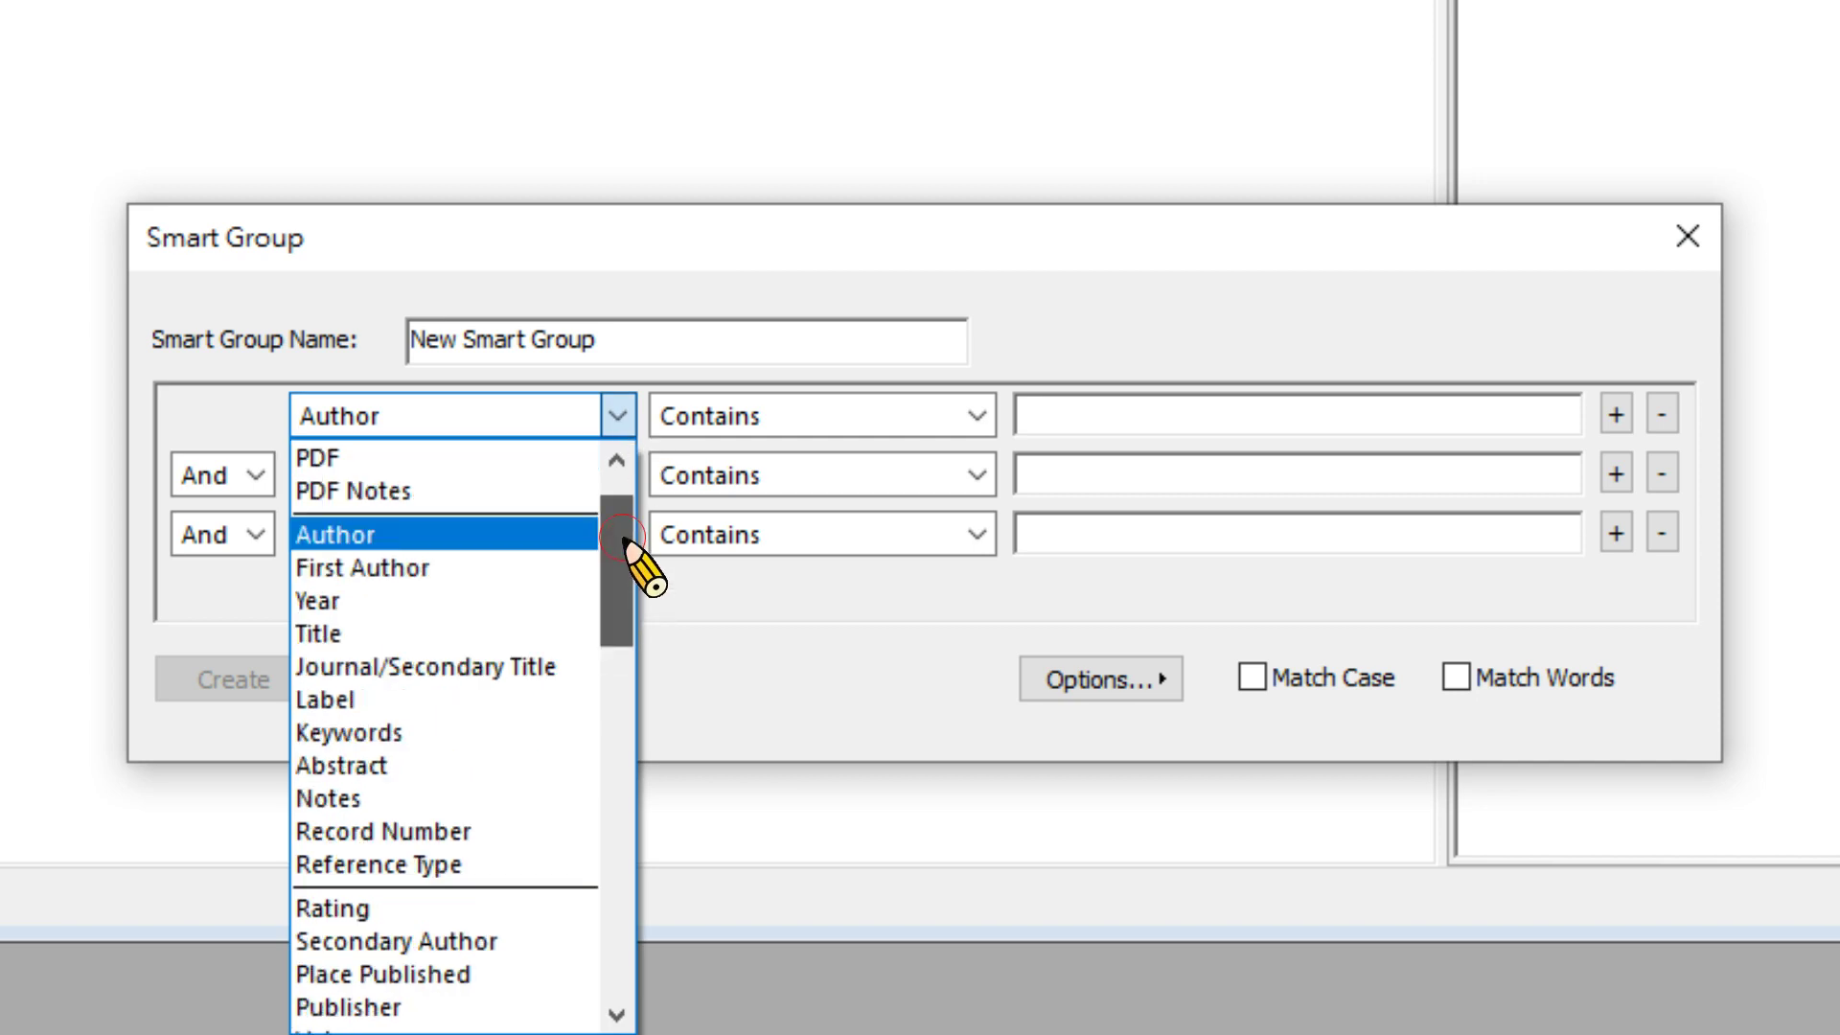
pyautogui.click(433, 525)
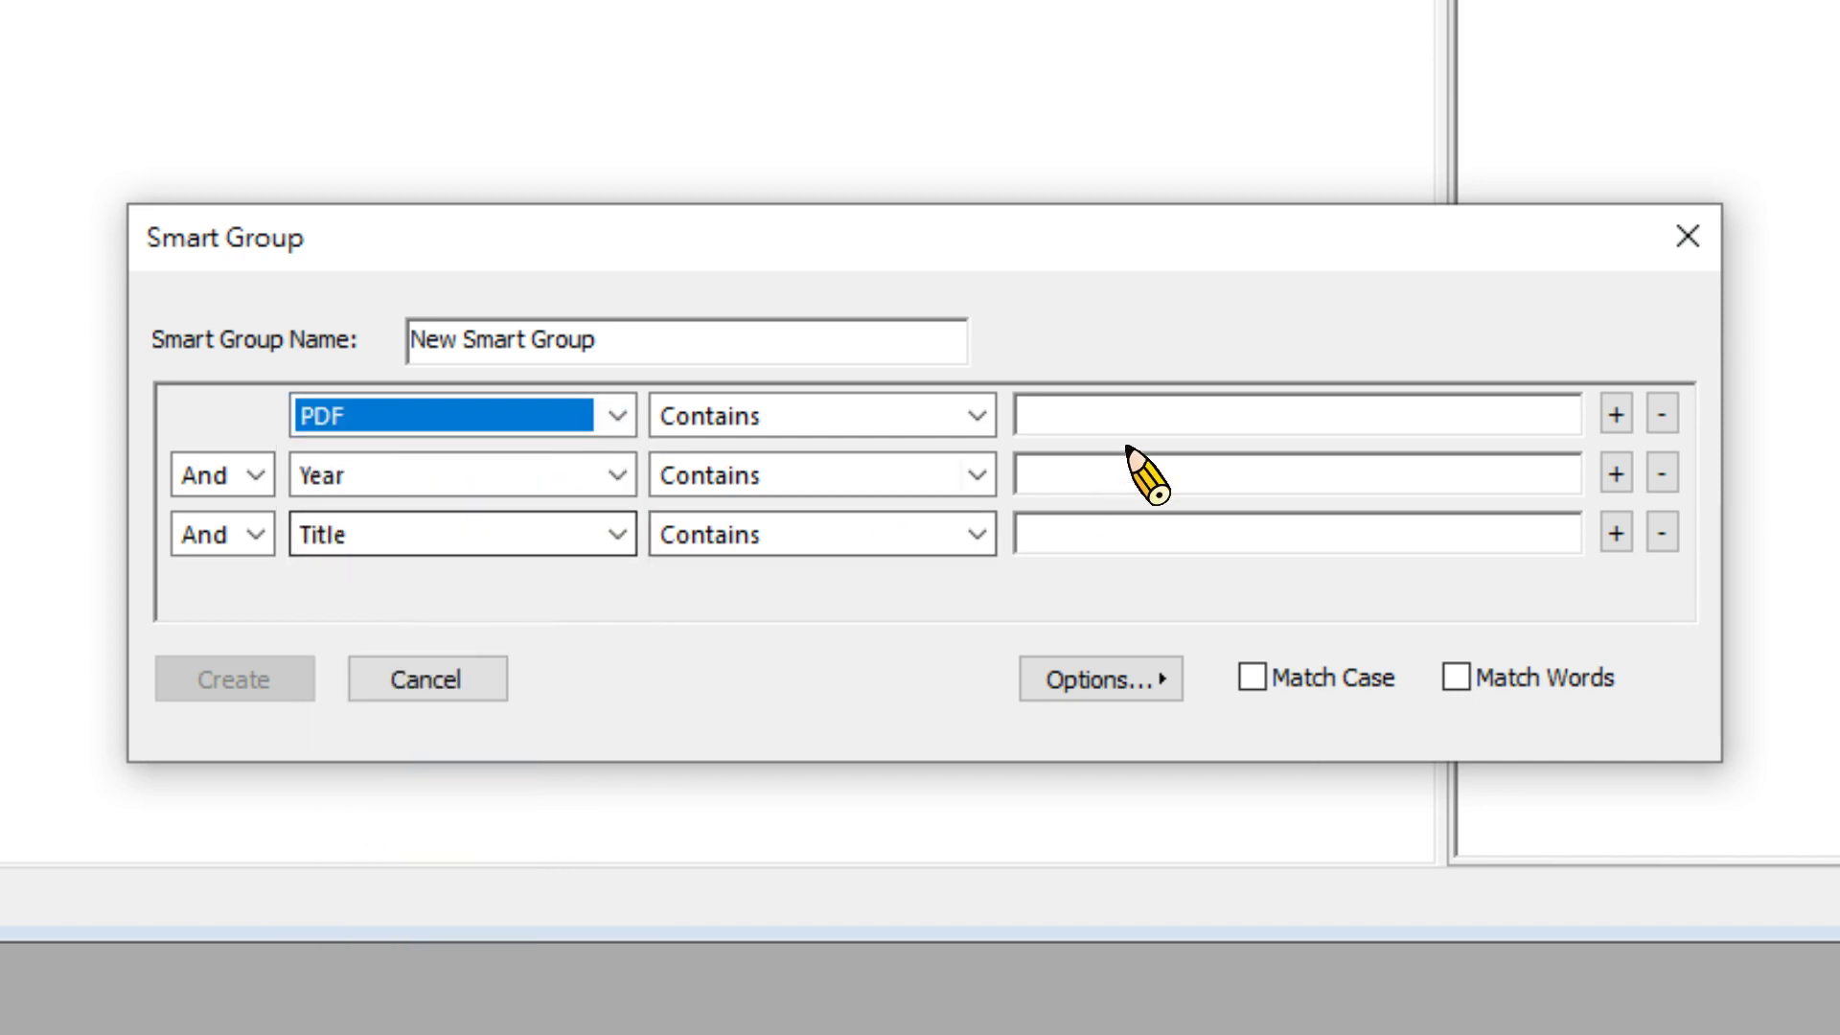
pyautogui.click(1108, 410)
pyautogui.write('fig.')
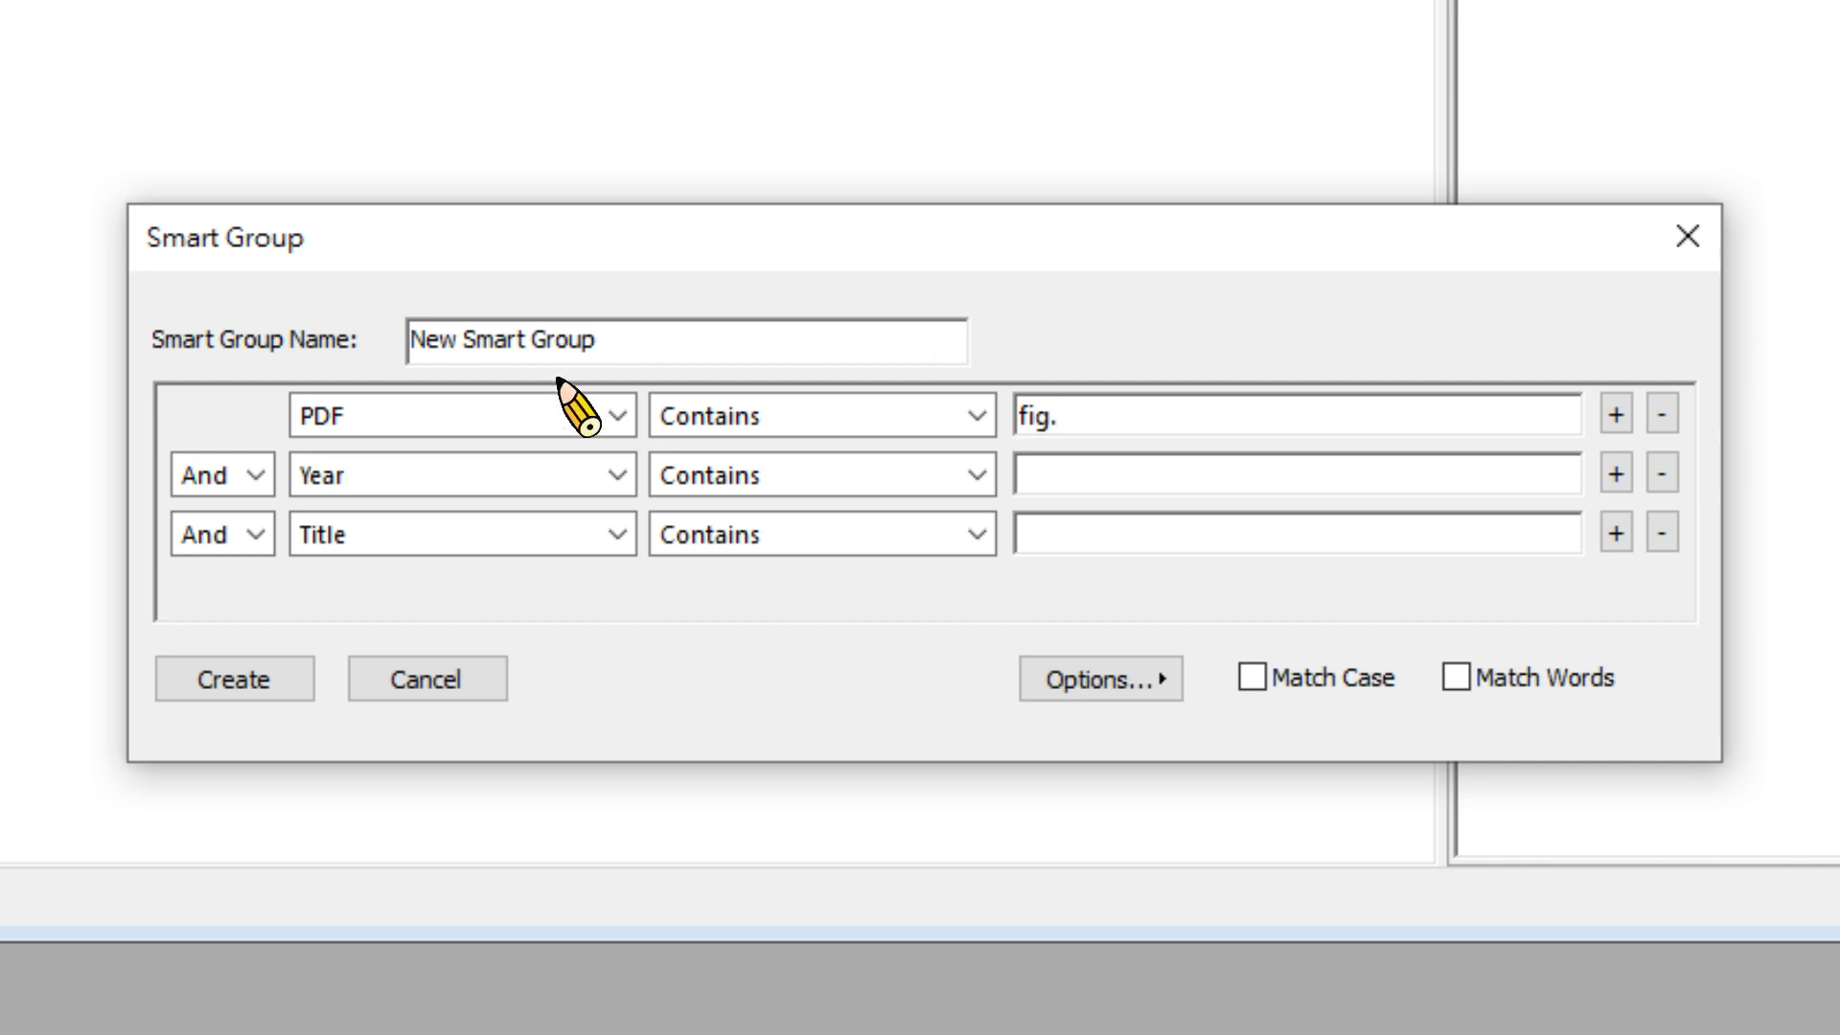
# Step: Add a second smart group condition, Or PDF Contains "figure", and create the group
pyautogui.click(241, 476)
pyautogui.click(247, 551)
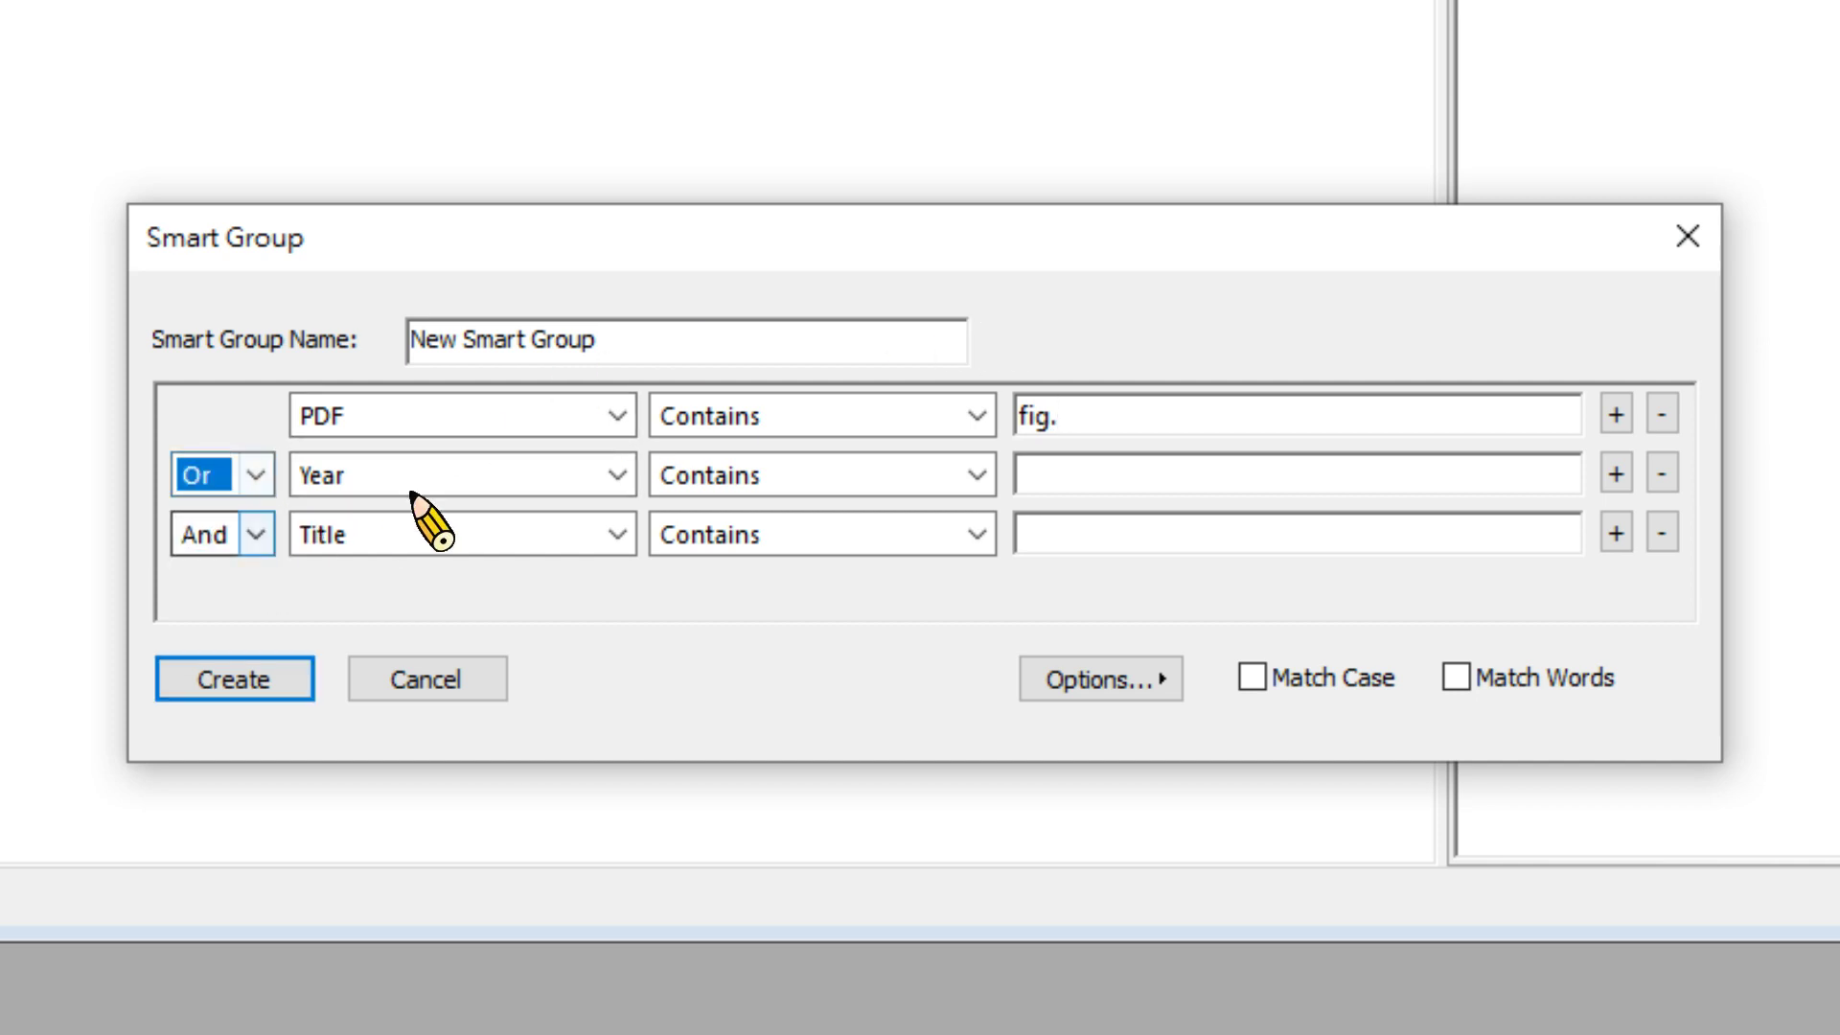
pyautogui.click(423, 476)
pyautogui.scroll(2, 613, 651)
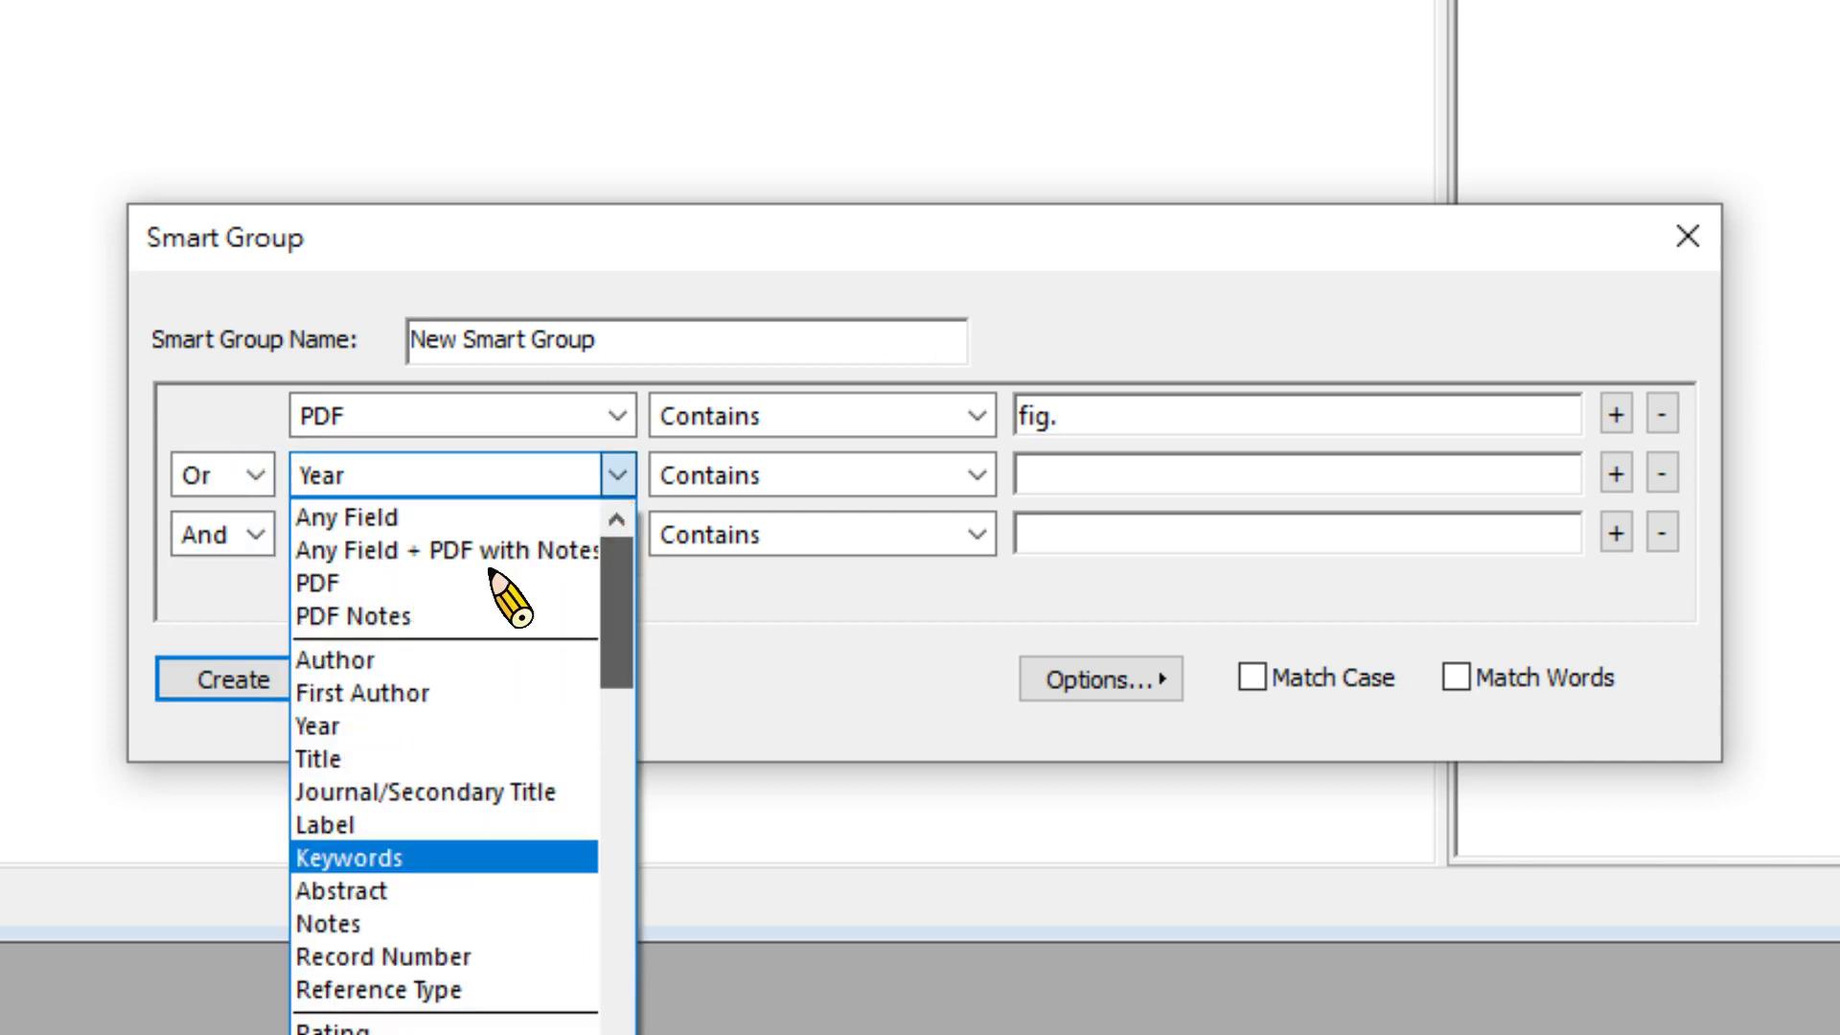
pyautogui.click(443, 580)
pyautogui.click(1108, 489)
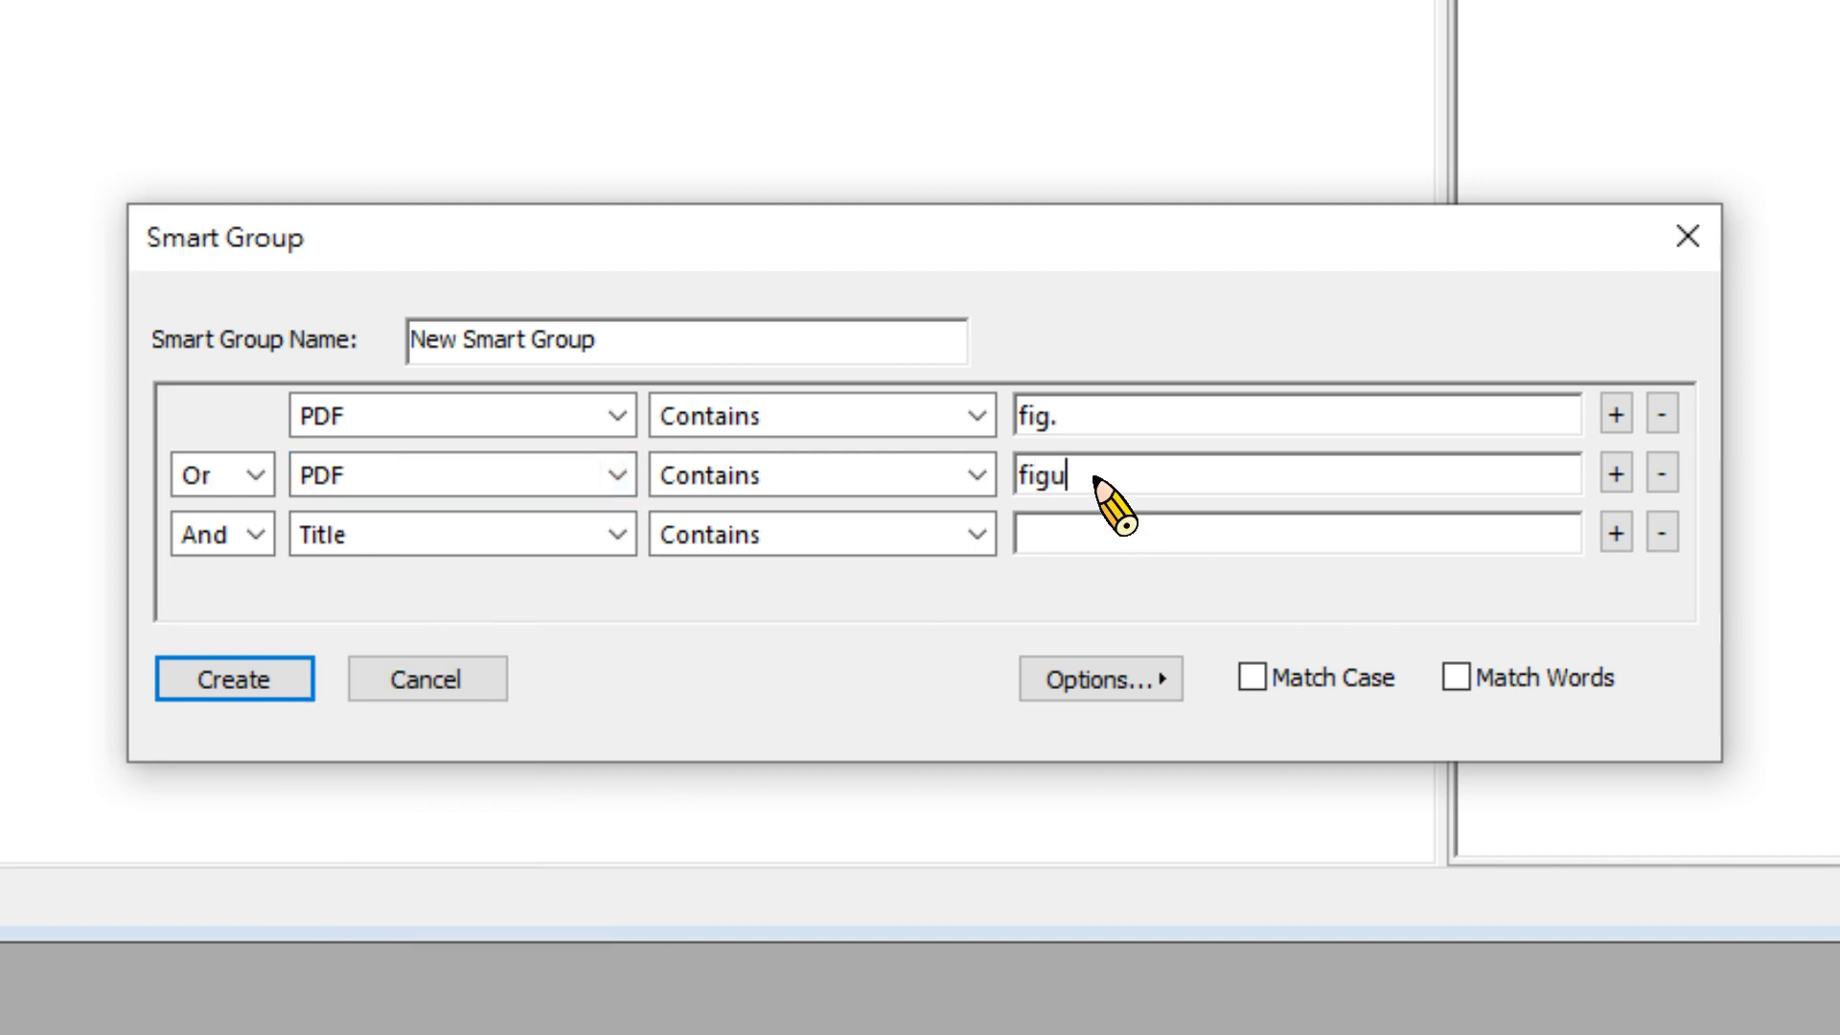
pyautogui.write('figure')
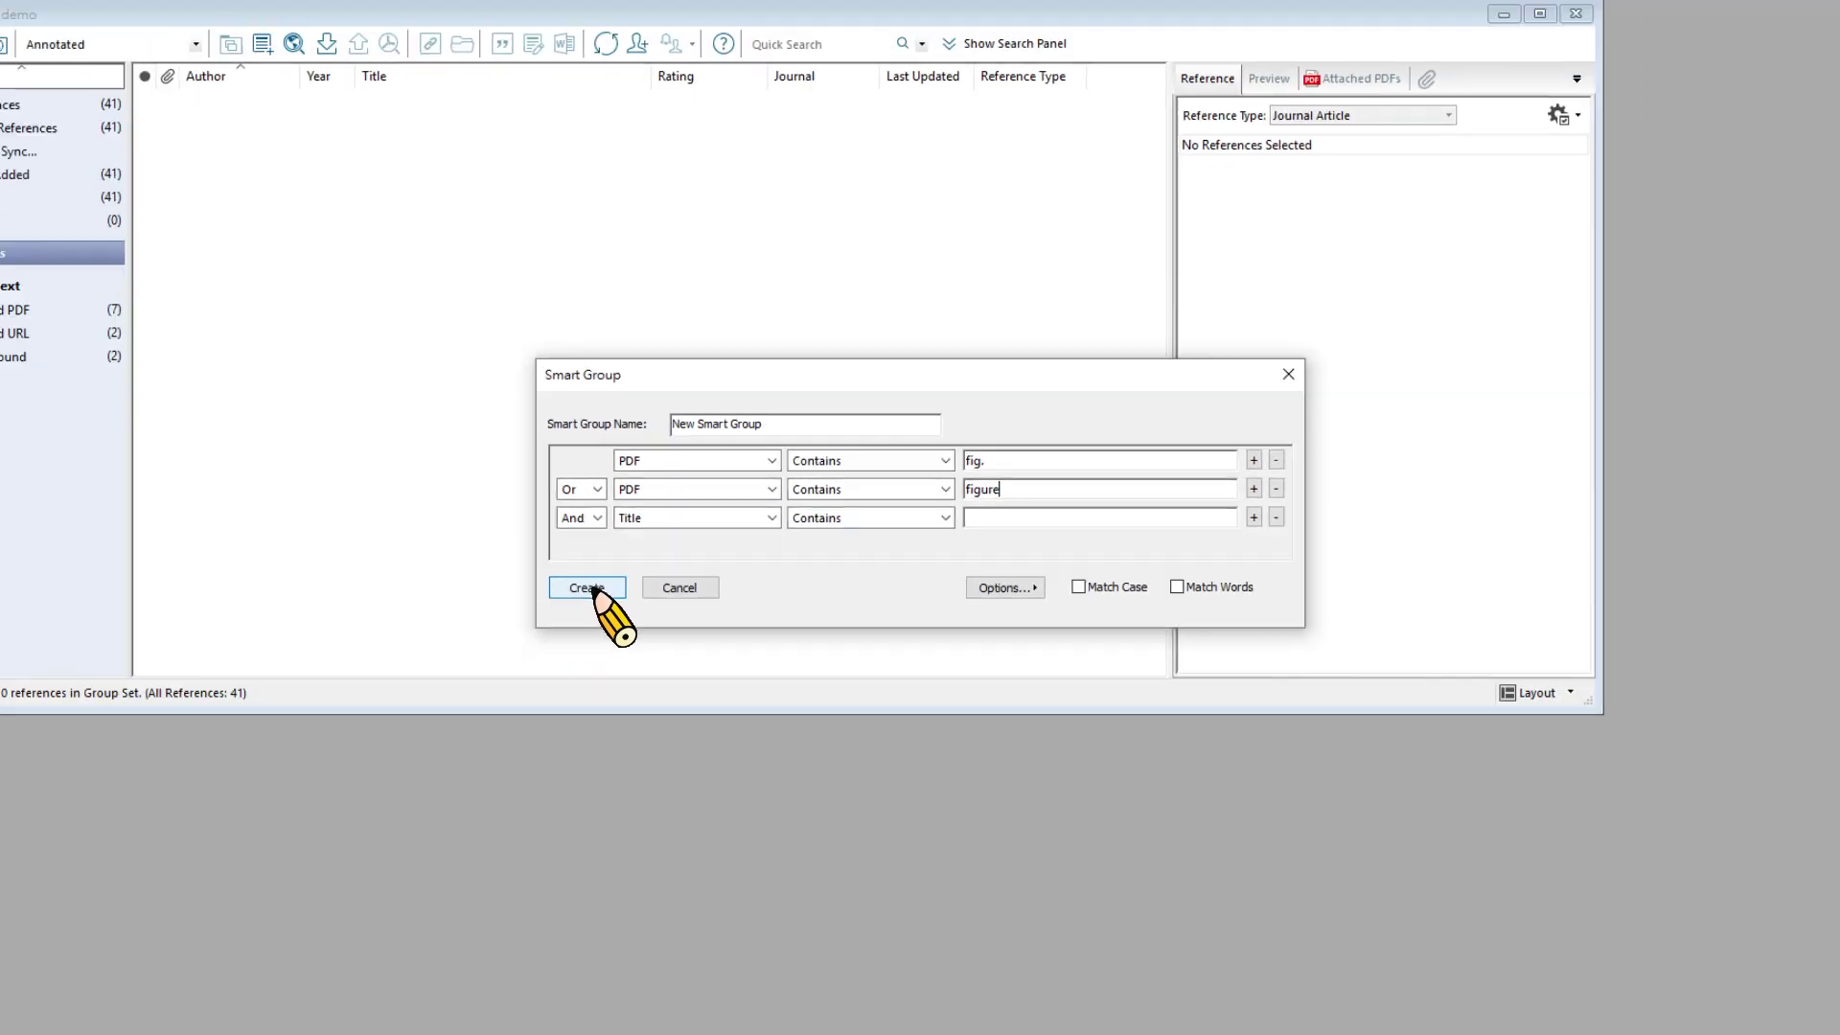
pyautogui.click(586, 588)
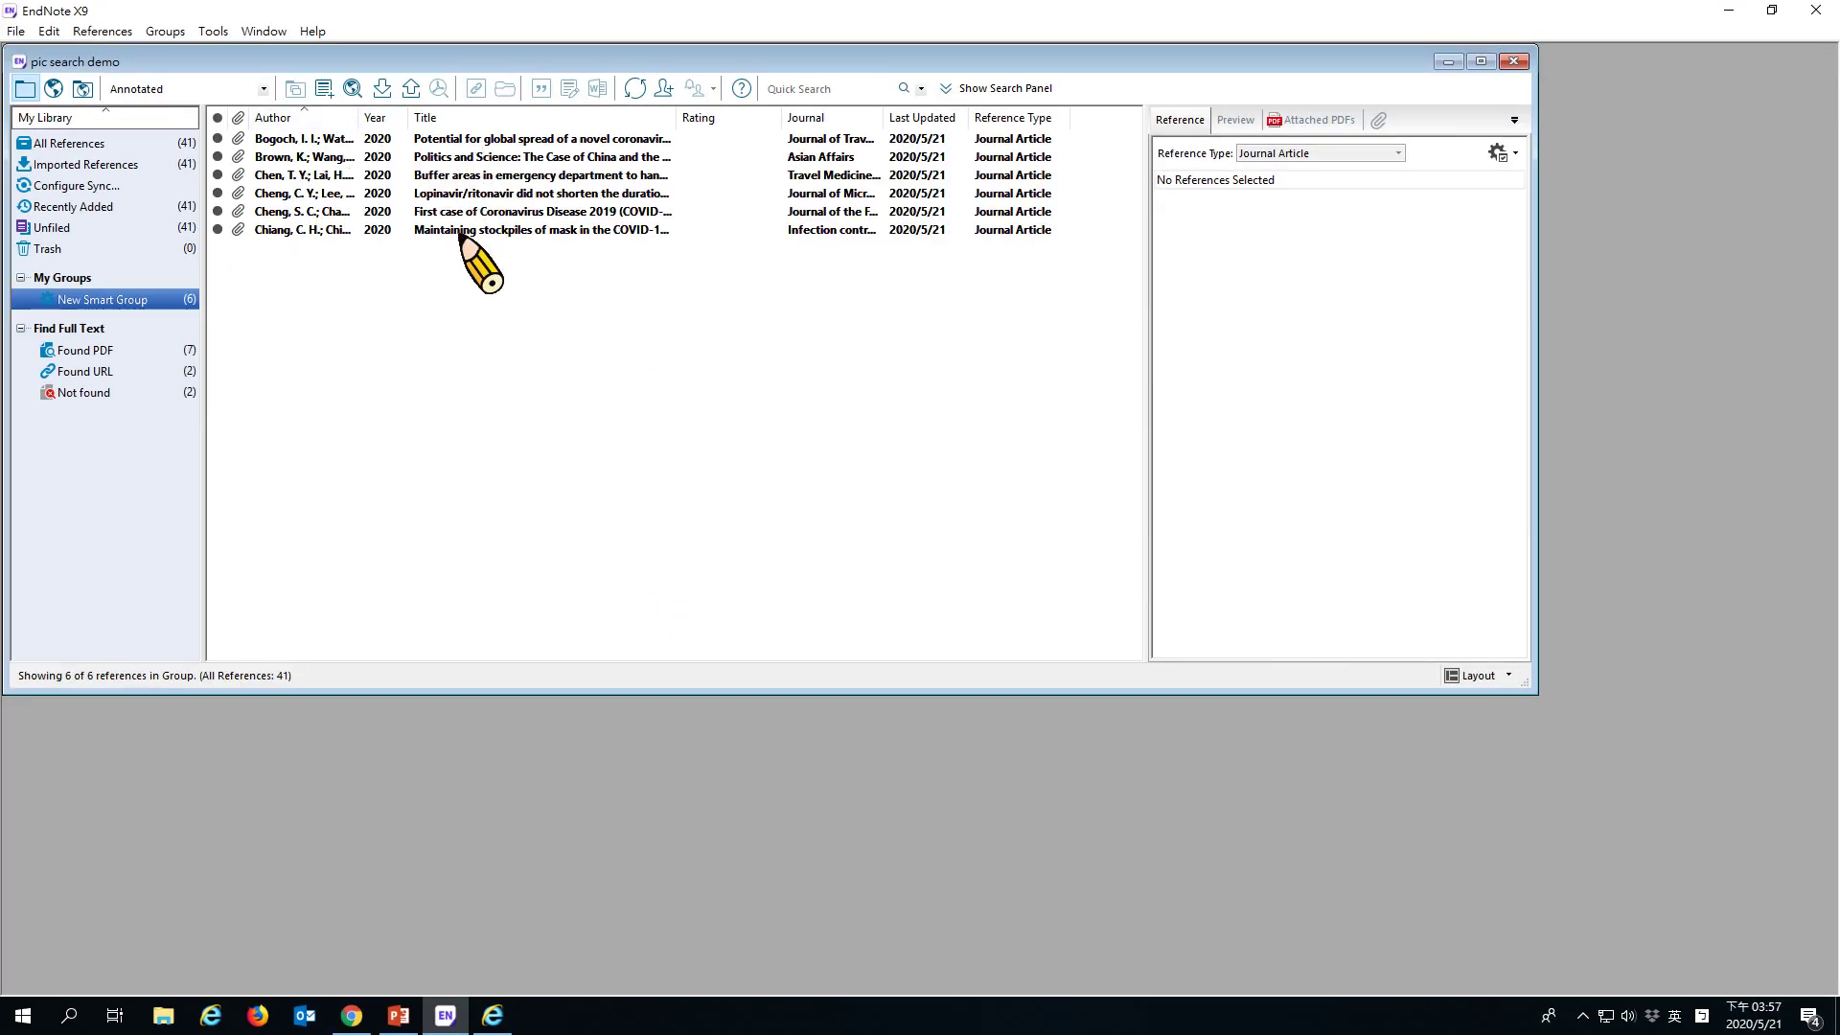
# Step: Look through the attached PDF of "Potential for global spread of a novel coronavirus from China" for figures
pyautogui.click(542, 140)
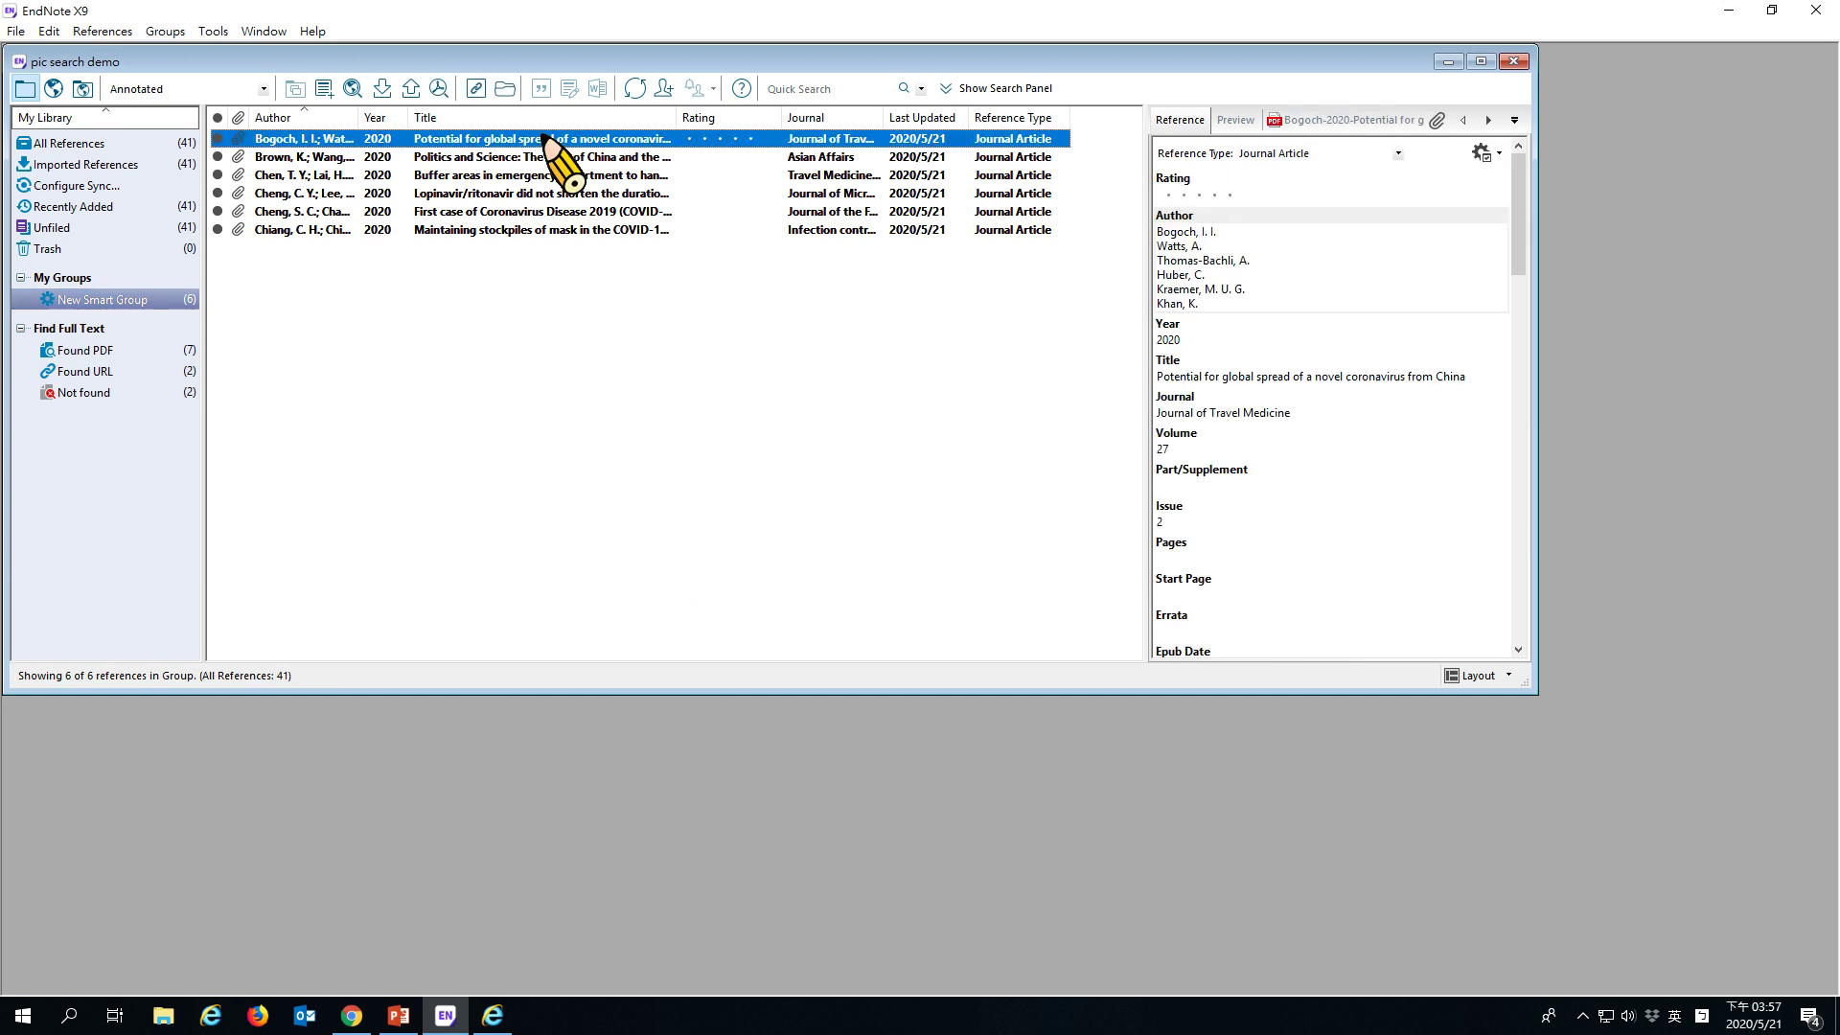
pyautogui.click(1343, 121)
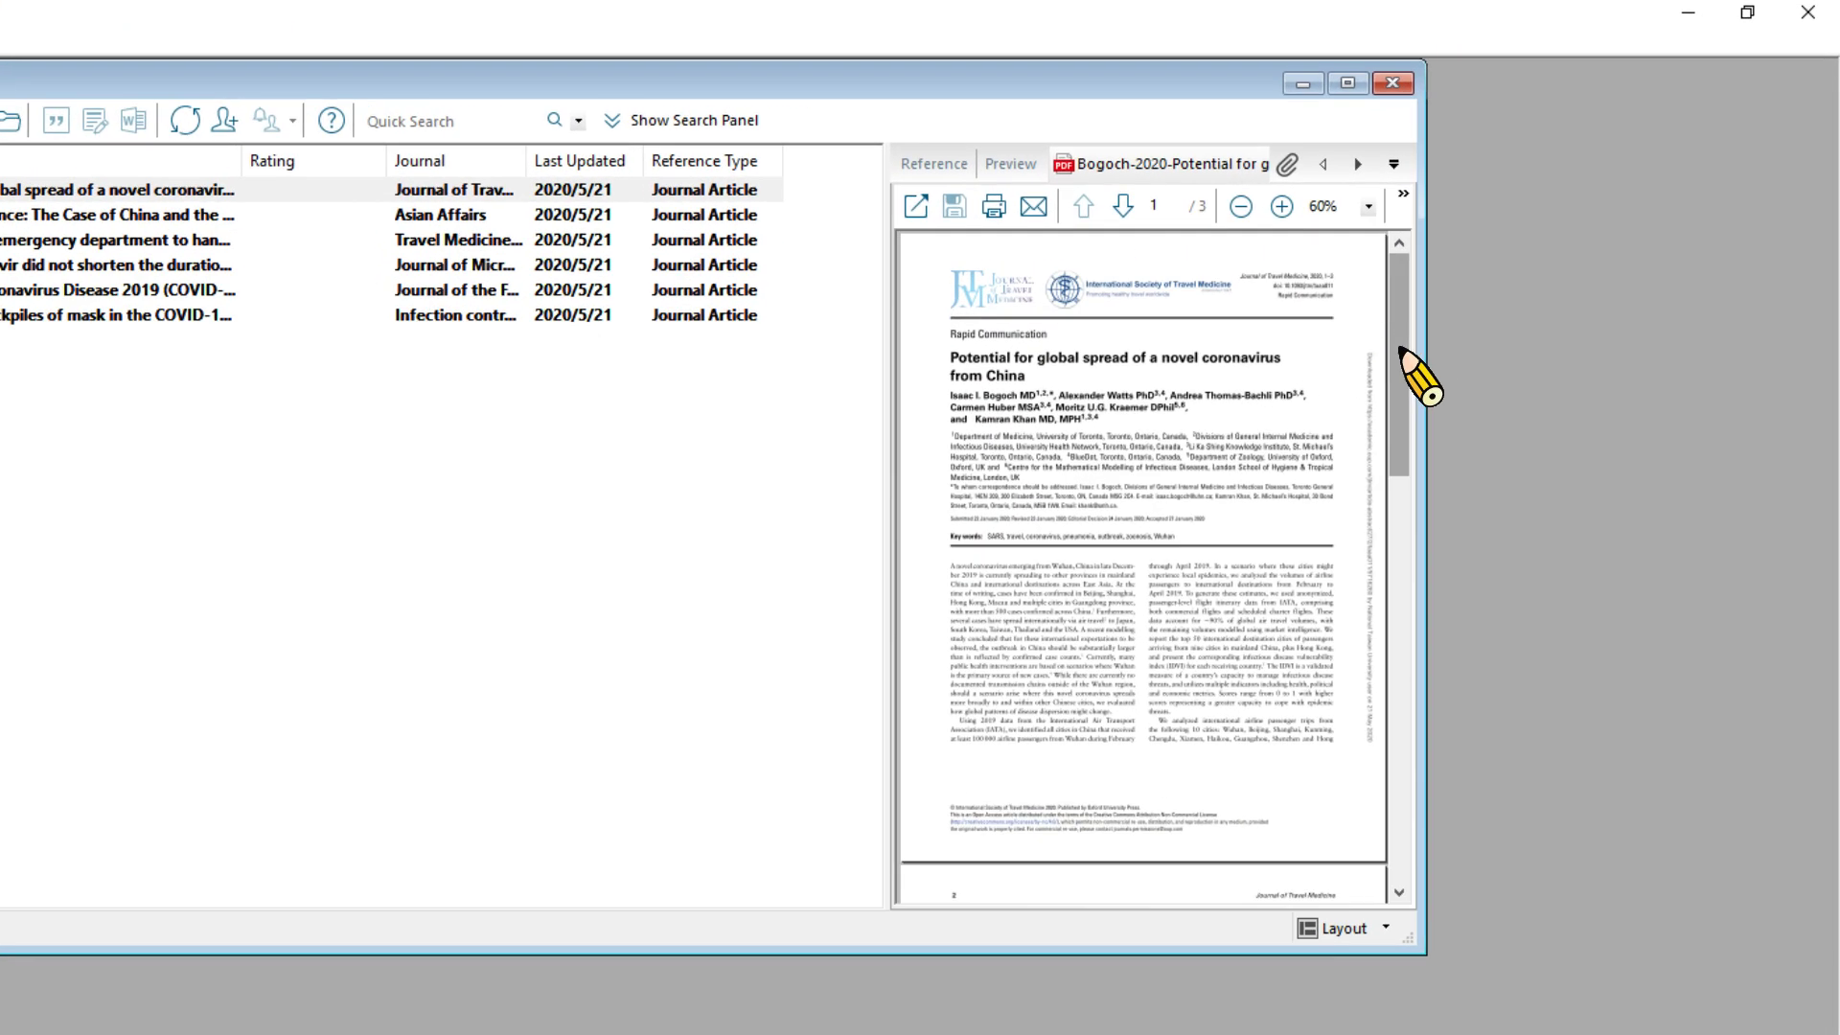
pyautogui.moveTo(1490, 288); pyautogui.dragTo(1475, 392)
pyautogui.moveTo(1380, 498); pyautogui.dragTo(1396, 640)
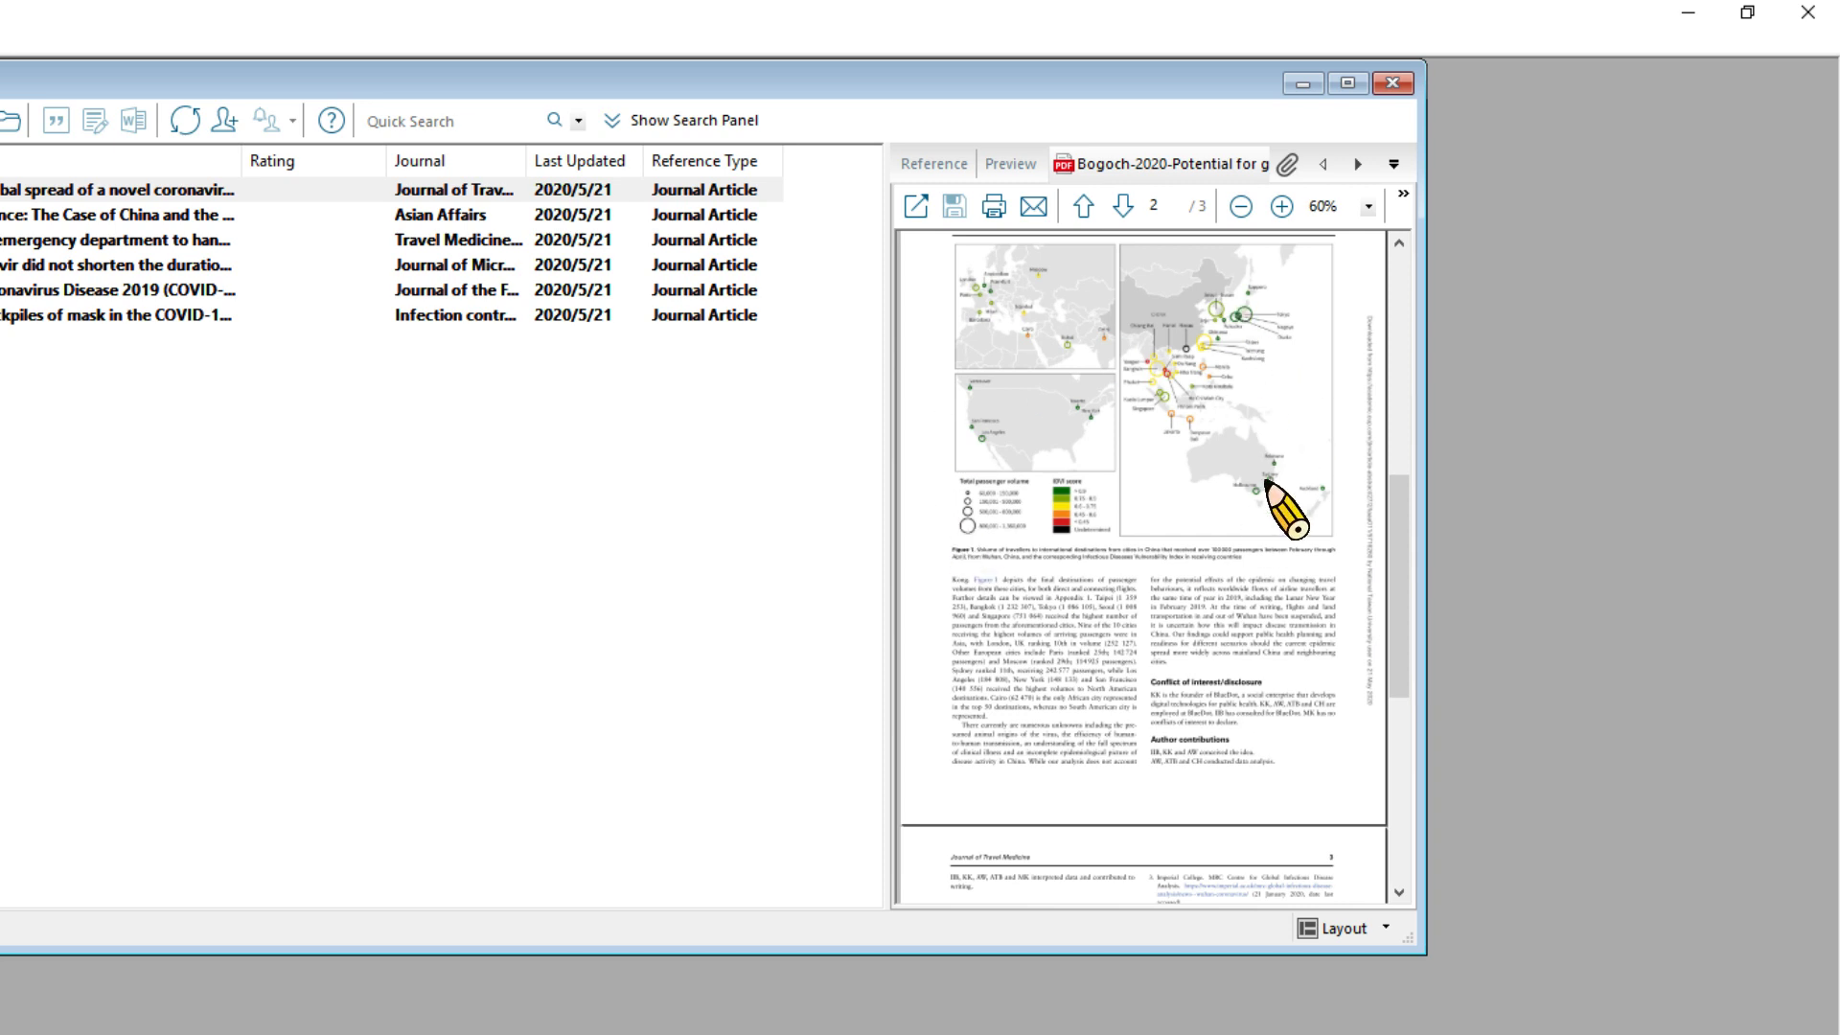
pyautogui.scroll(-1, 1265, 479)
pyautogui.scroll(-3, 1265, 482)
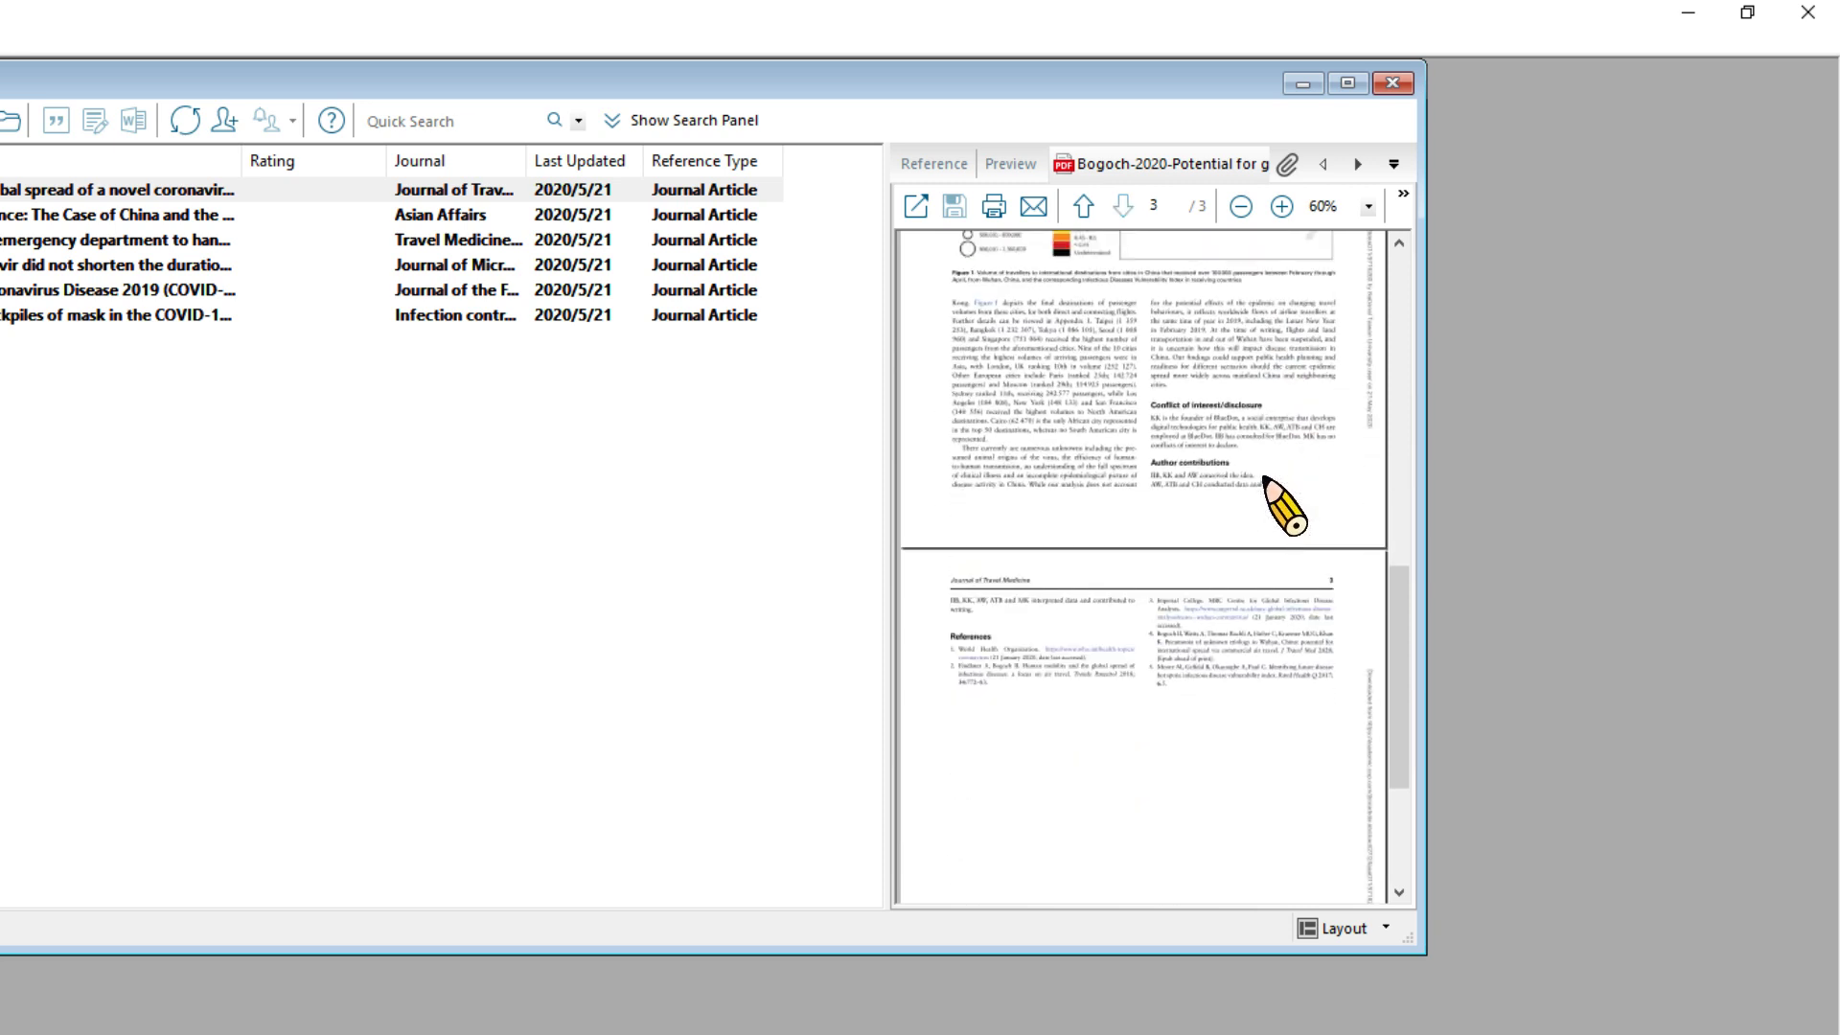
# Step: Examine the PDFs of the emergency department buffer areas and first COVID-19 case articles for figures, and switch back to the PowerPoint slide show
pyautogui.click(44, 244)
pyautogui.scroll(-5, 1236, 402)
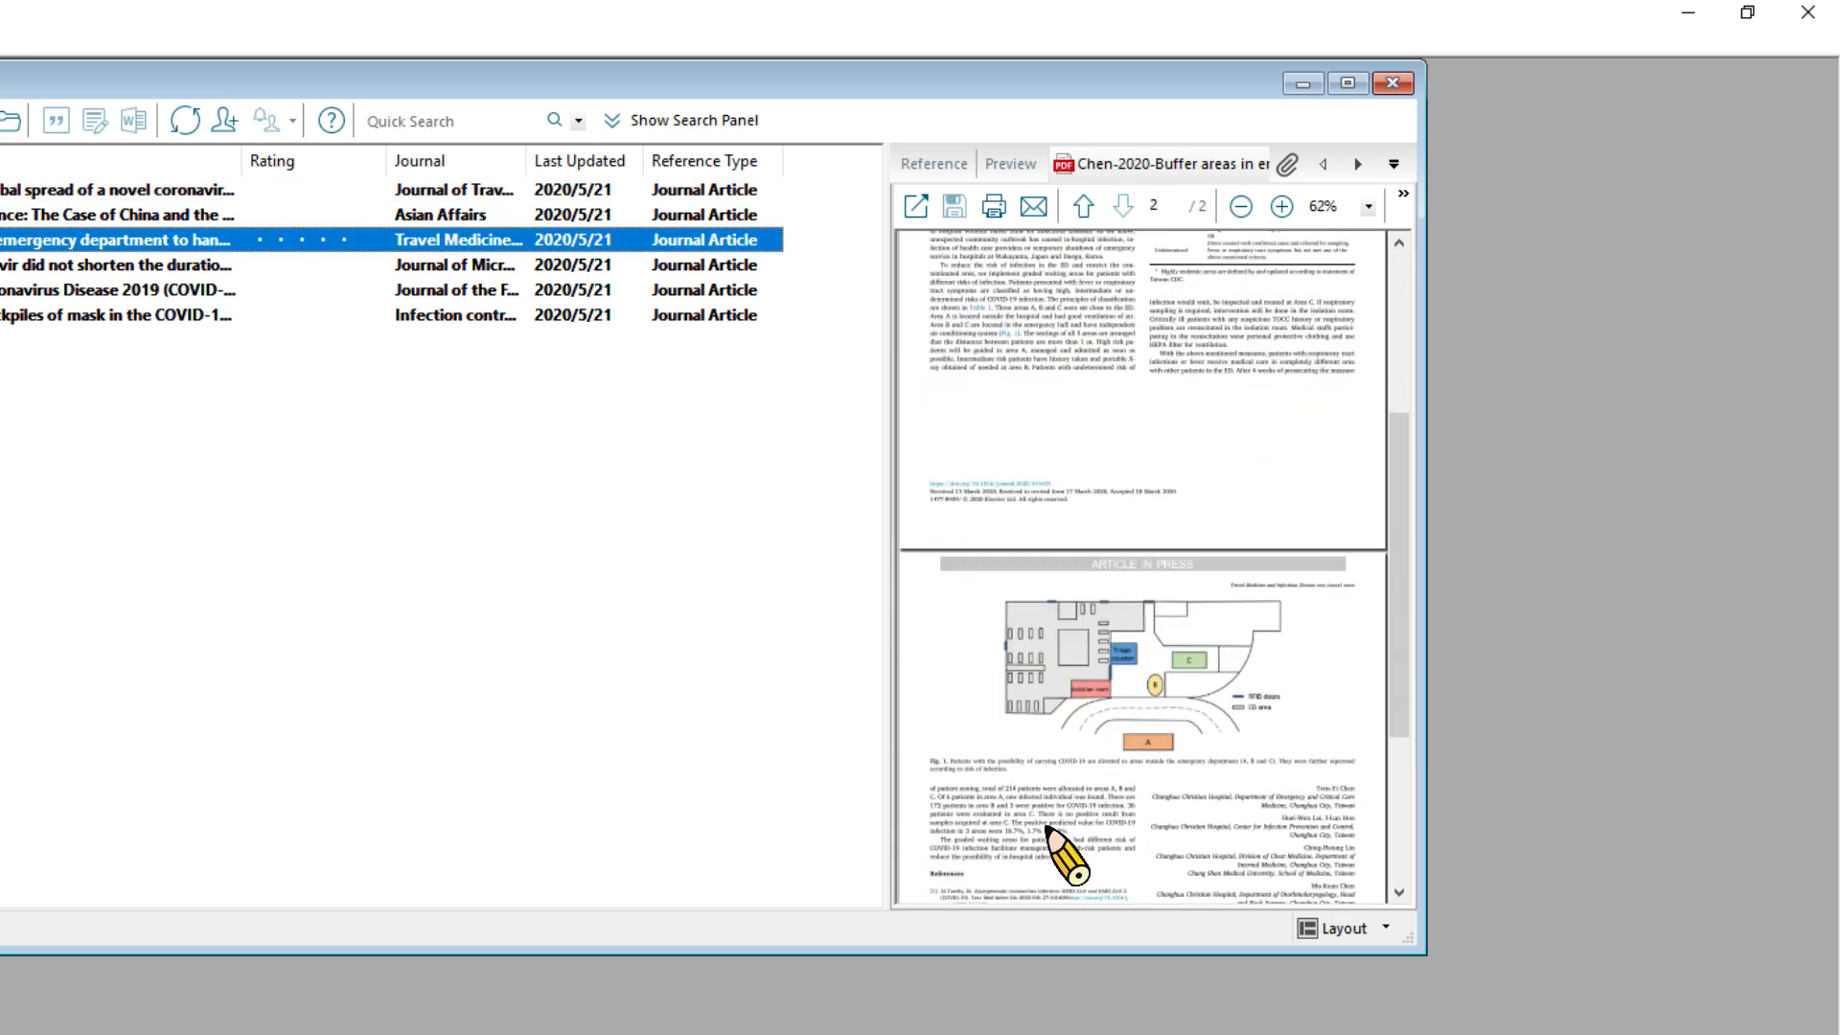
pyautogui.scroll(-3, 1191, 739)
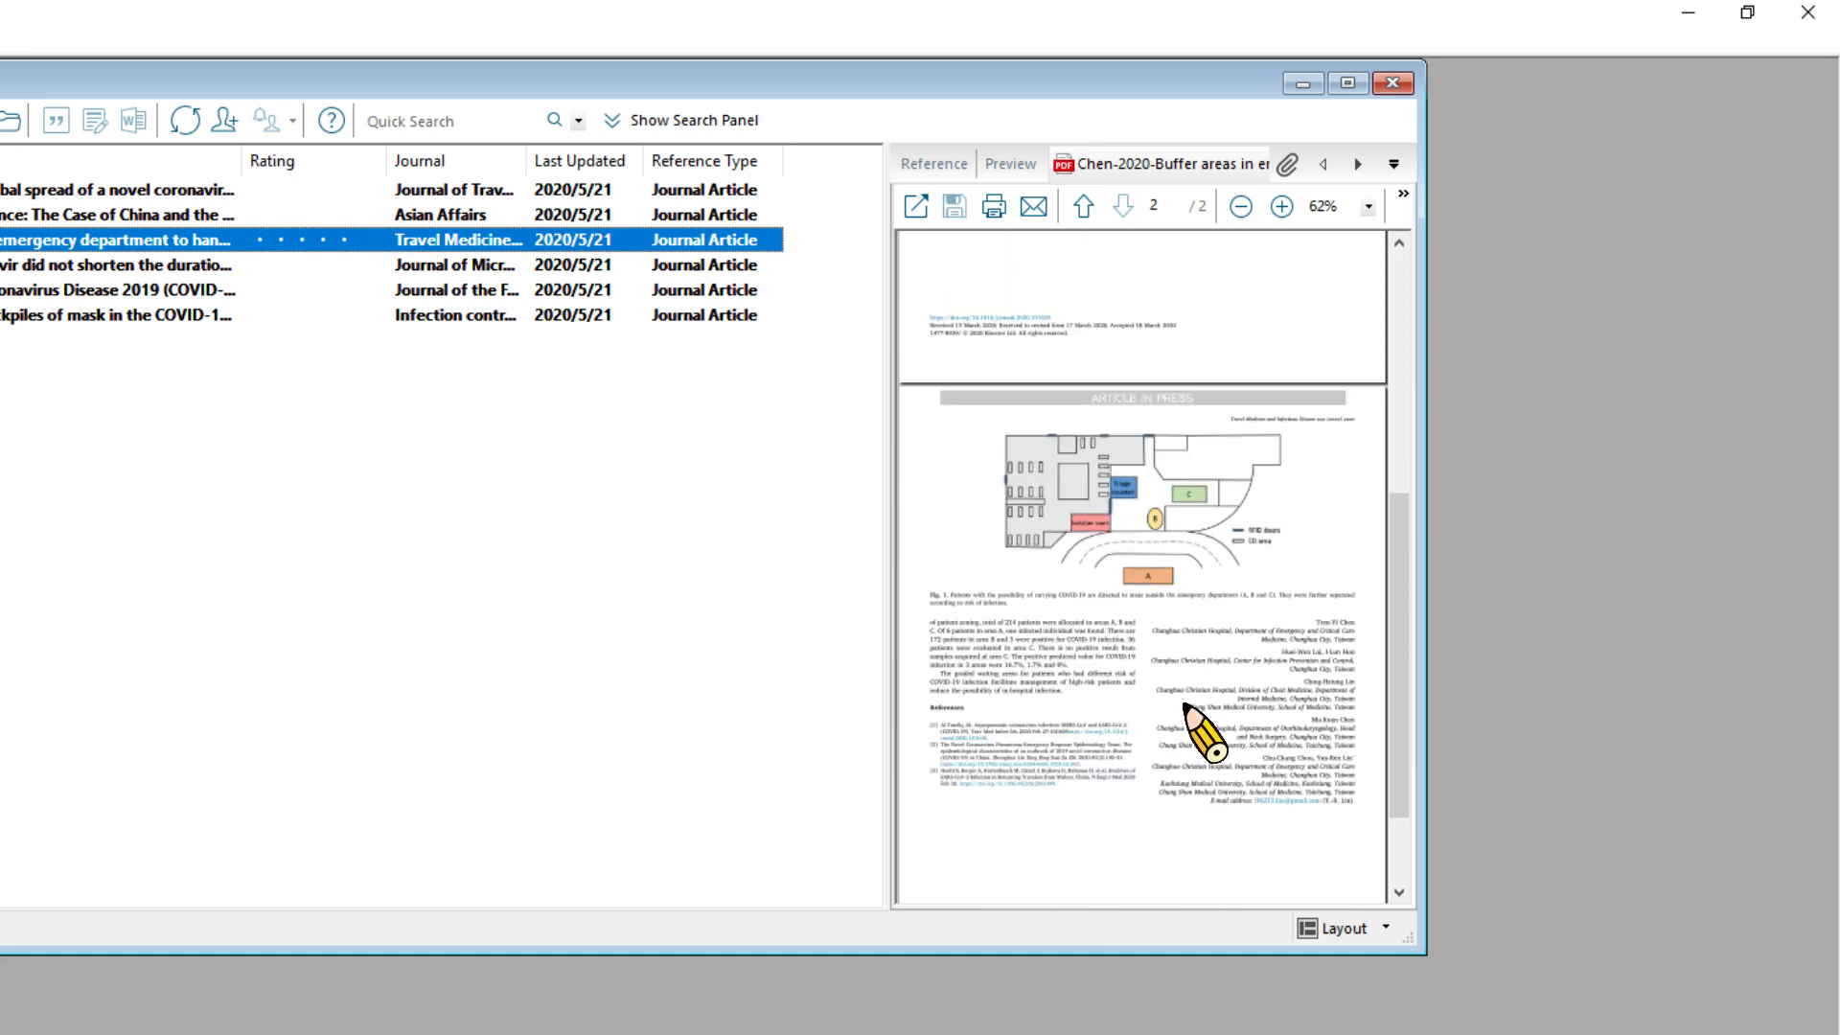
pyautogui.scroll(-1, 1185, 706)
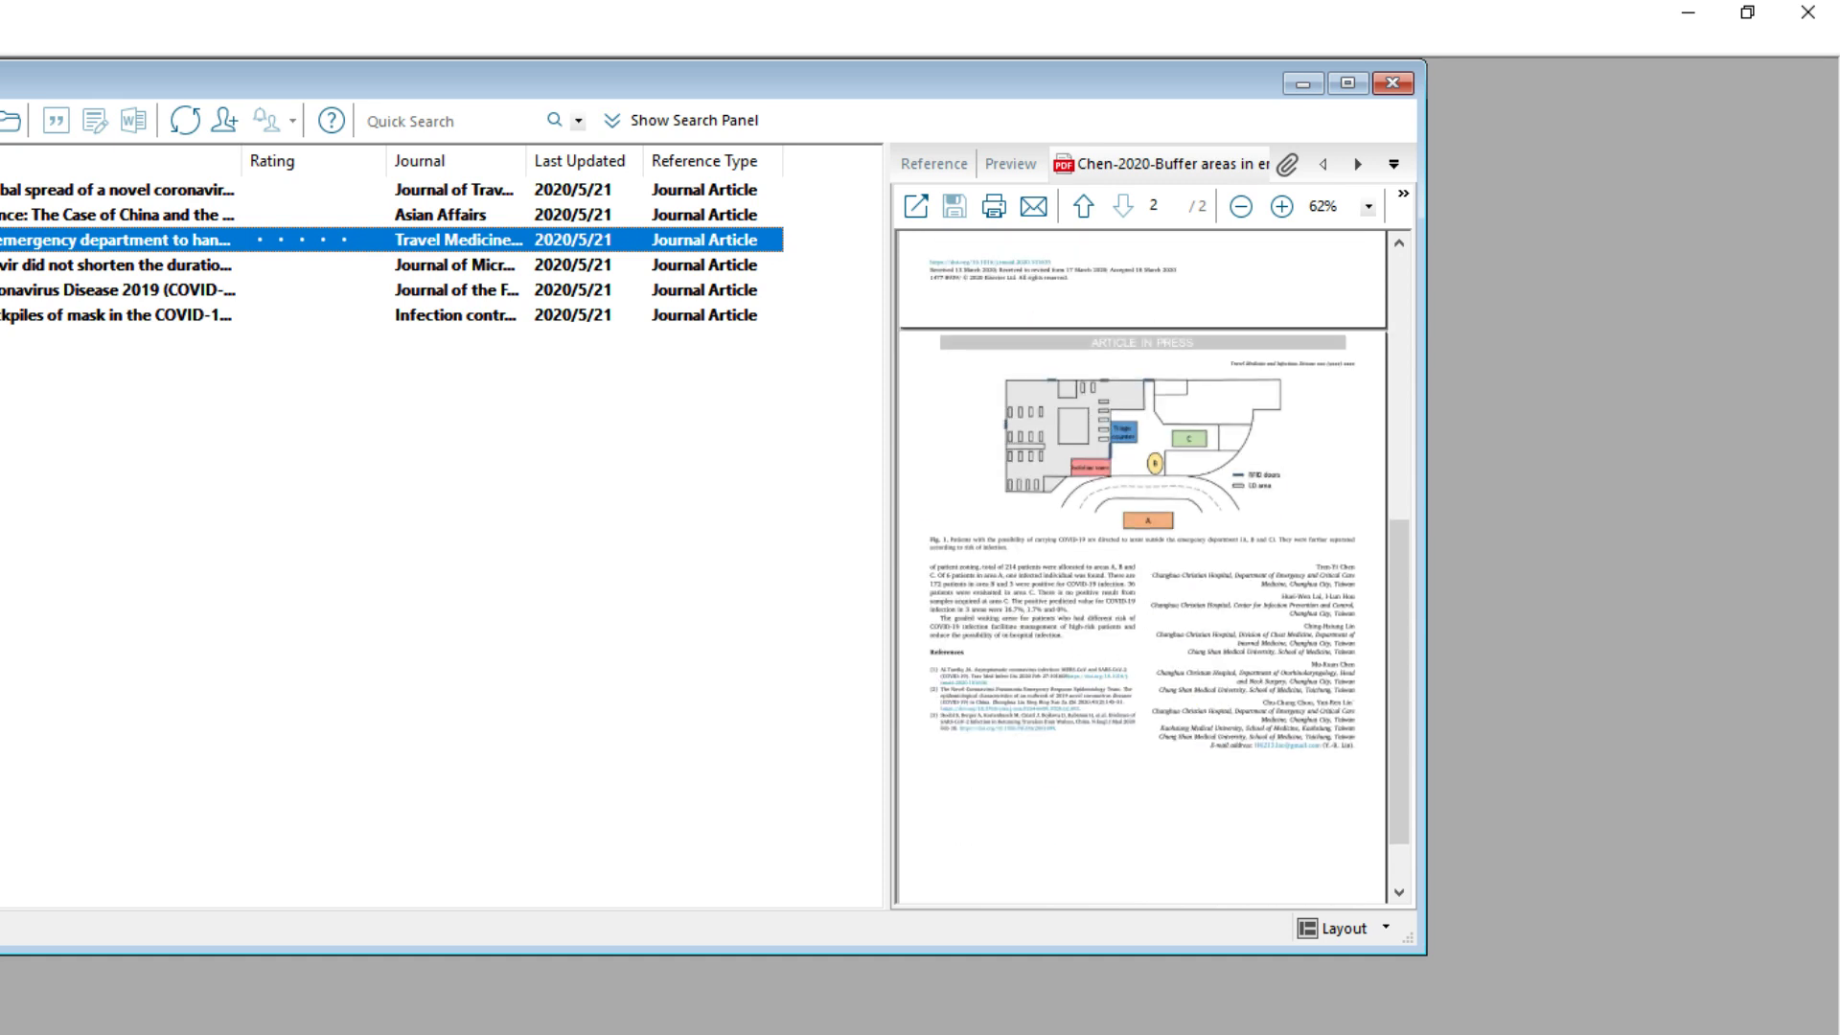
pyautogui.click(10, 289)
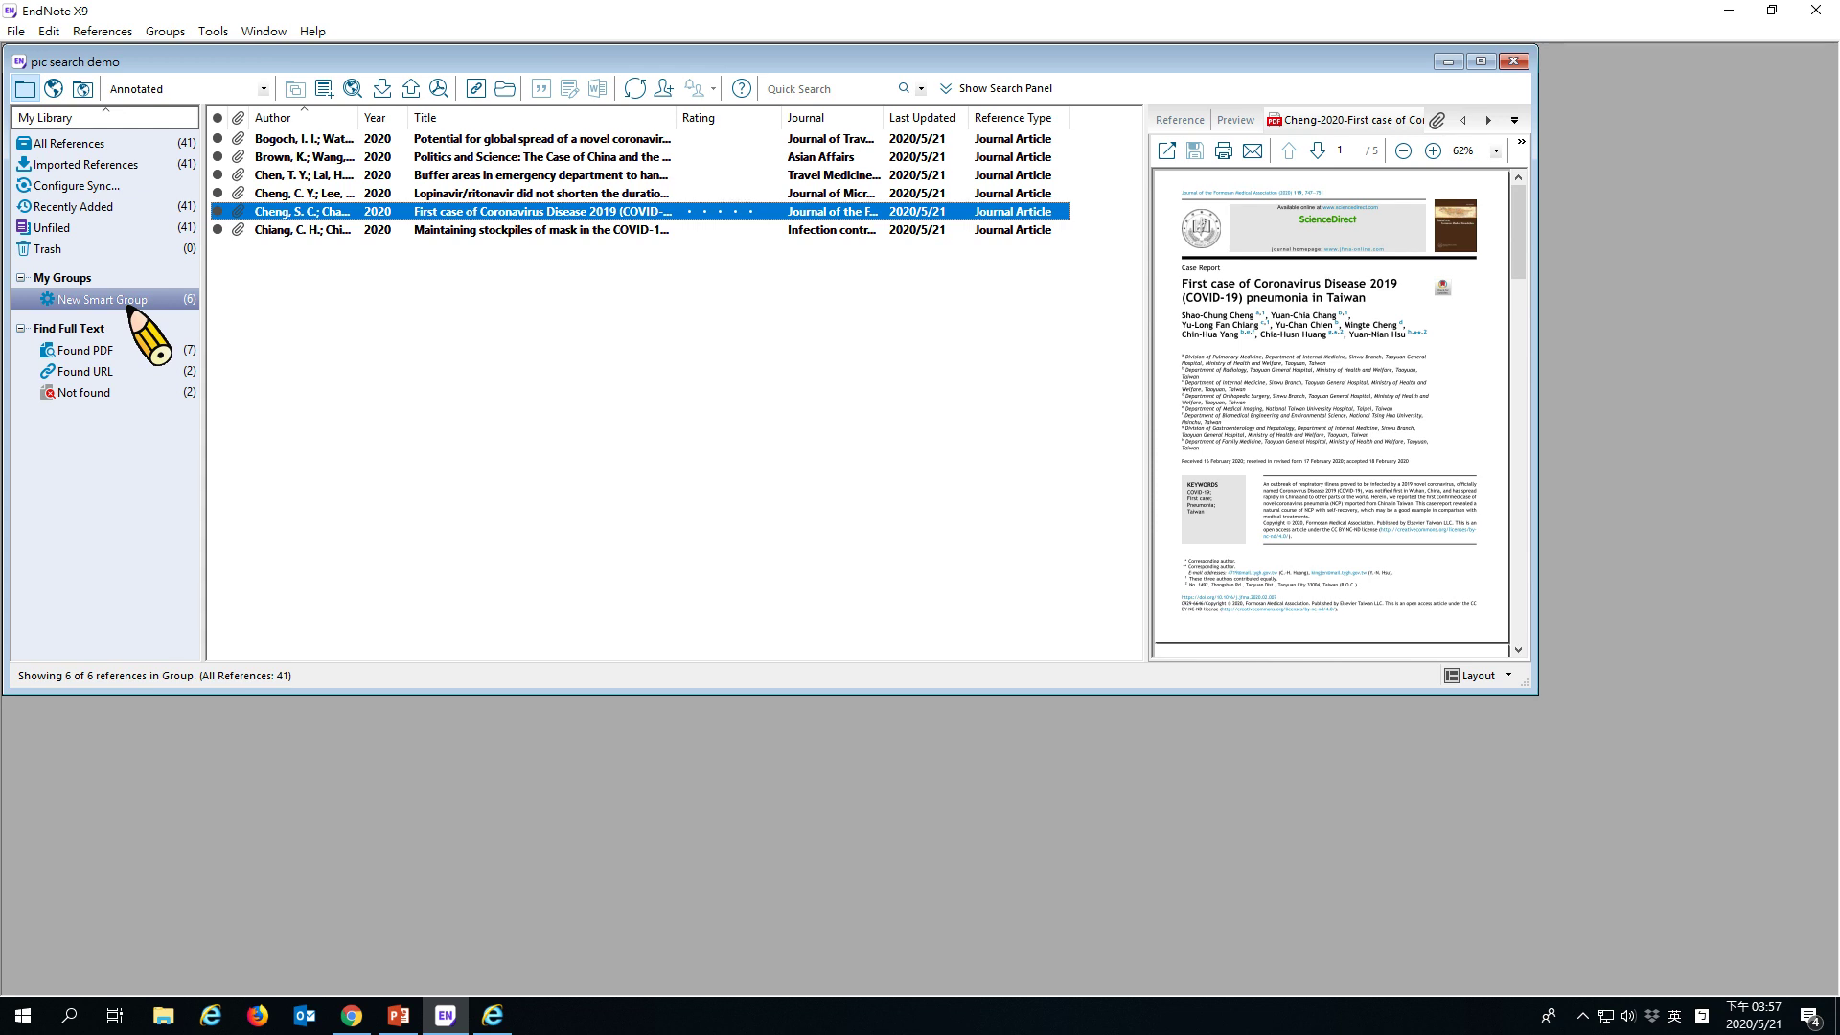
pyautogui.hotkey('alt', 'Tab')
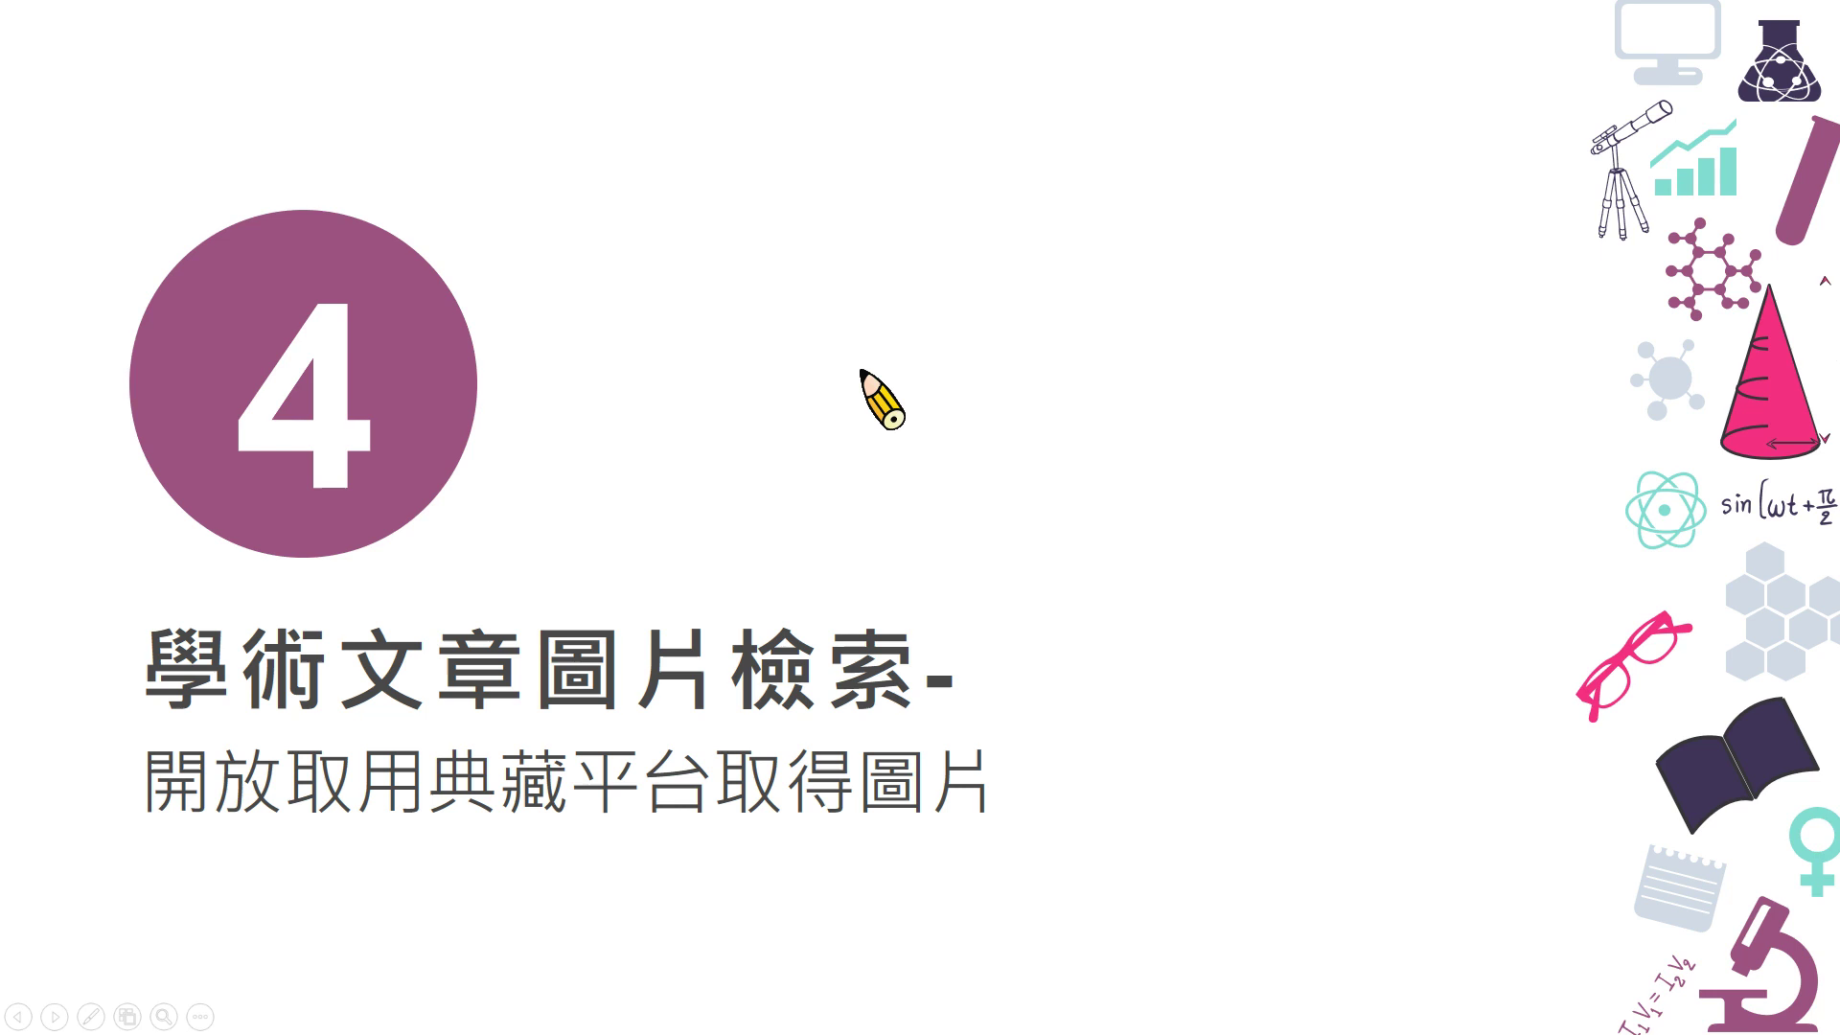